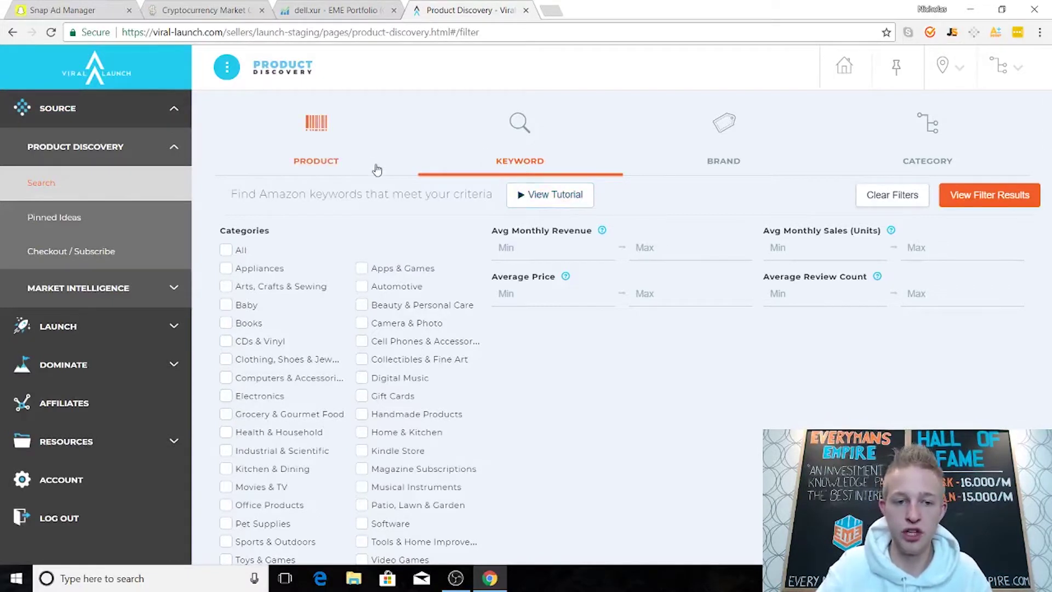
Step: Compare the product and keyword search filters, briefly opening the keyword search tutorial, and return to the keyword search
left_click(334, 160)
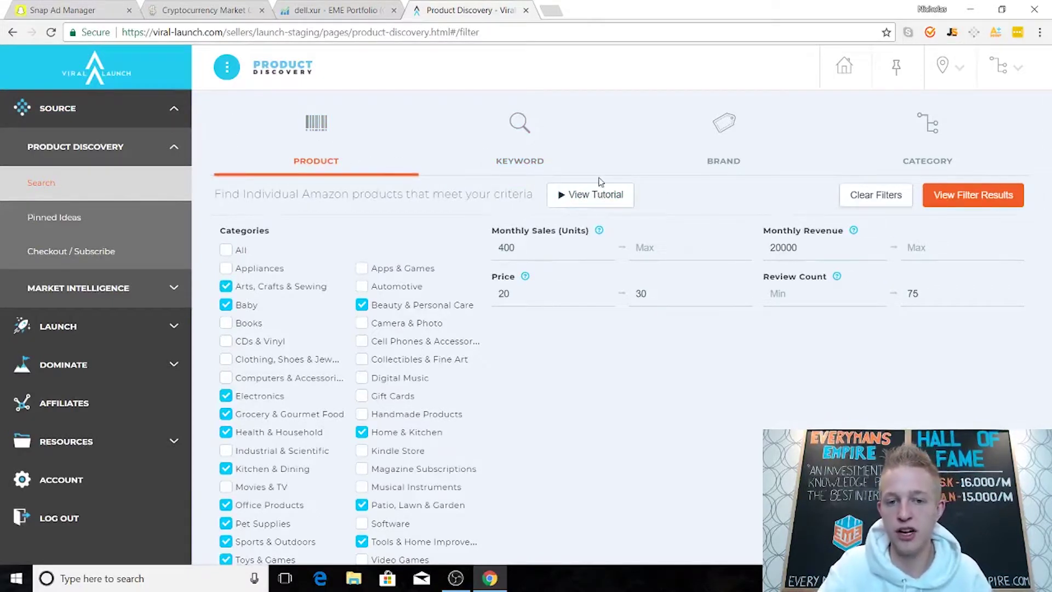
left_click(567, 151)
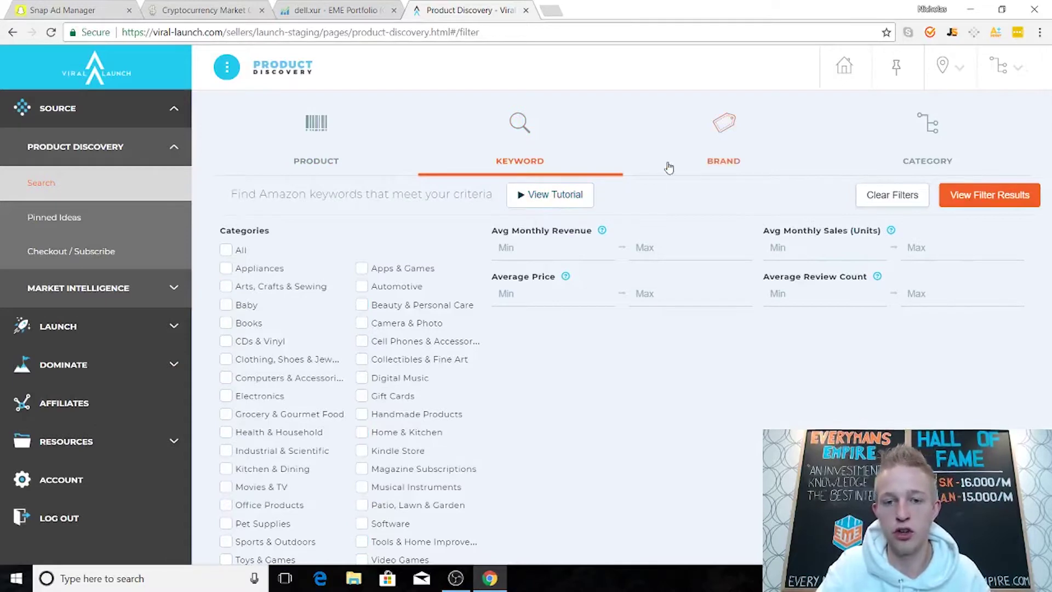
left_click(556, 193)
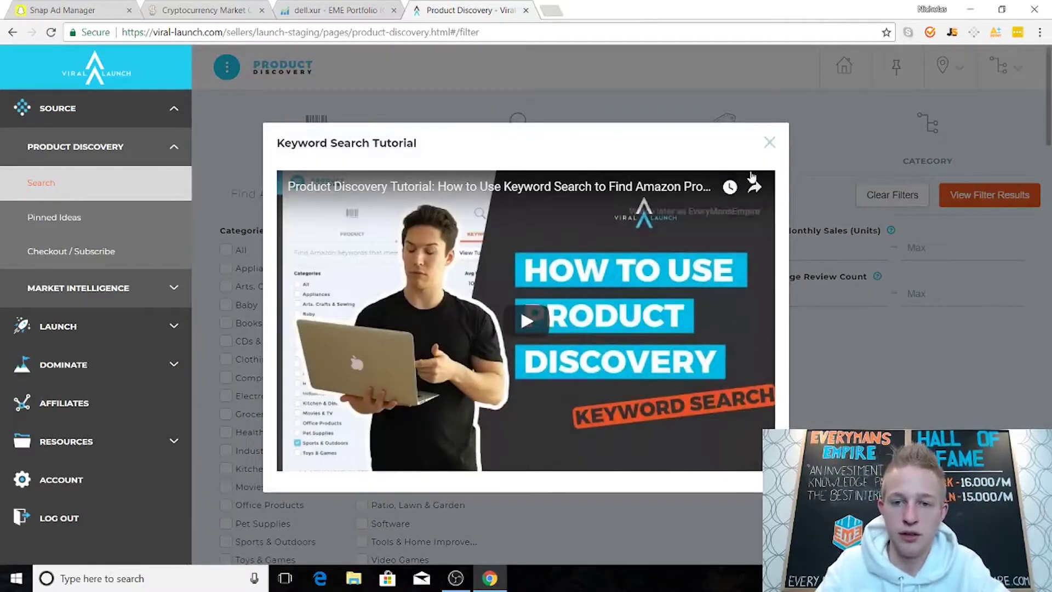
left_click(770, 144)
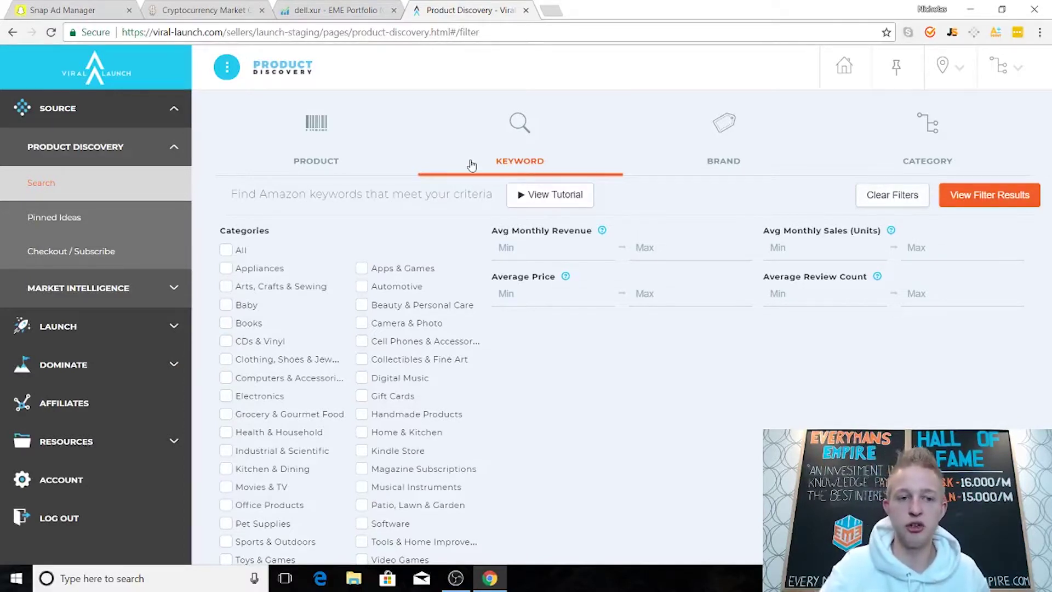
left_click(345, 123)
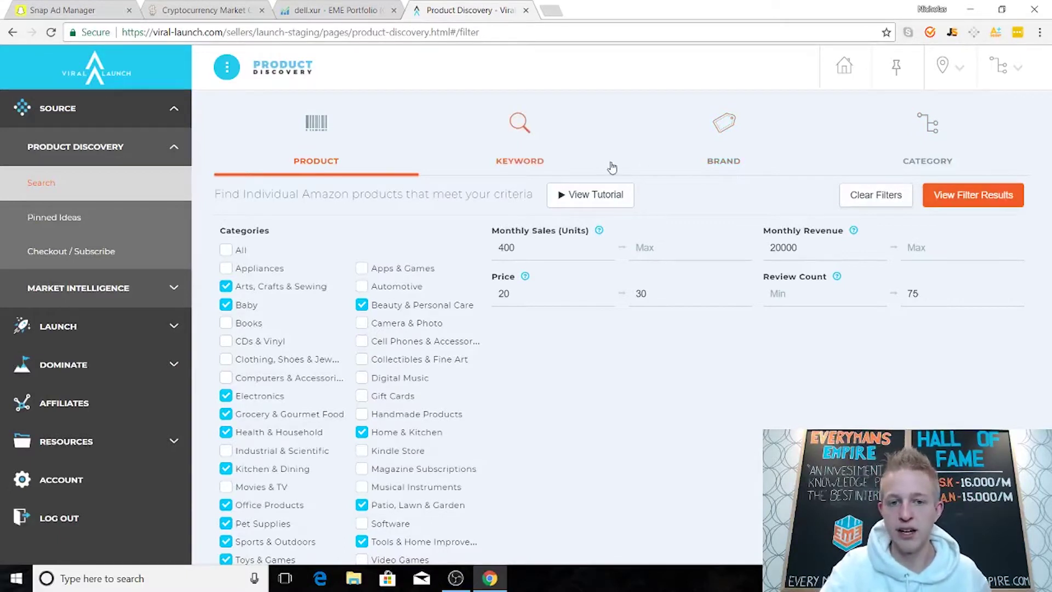
left_click(521, 152)
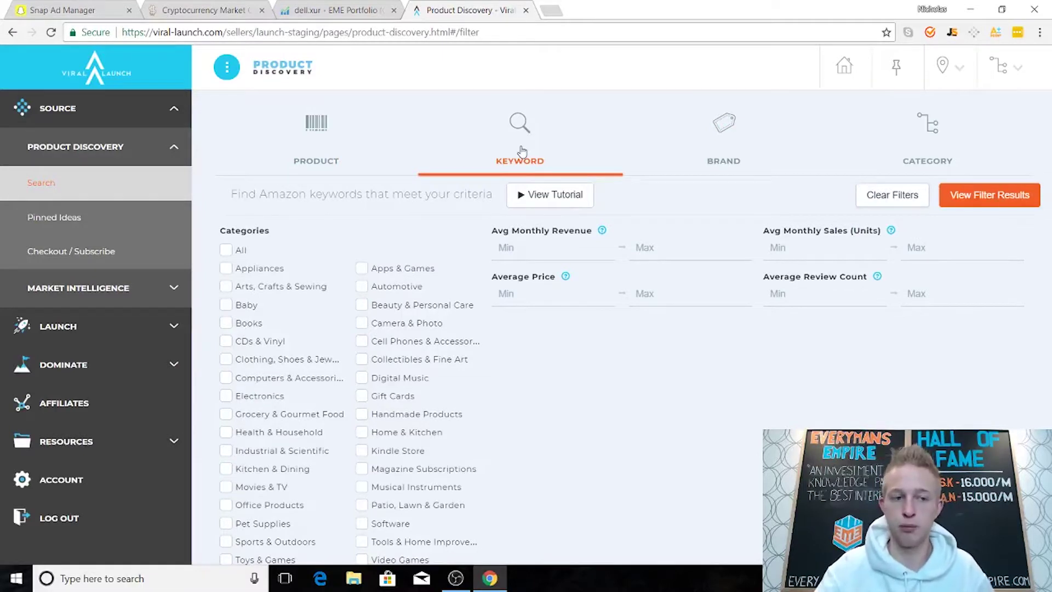
Step: Select the keyword categories Arts, Crafts & Sewing, Health & Household, Kitchen & Dining, Office Products and Pet Supplies
scroll(331, 188, "down", 1)
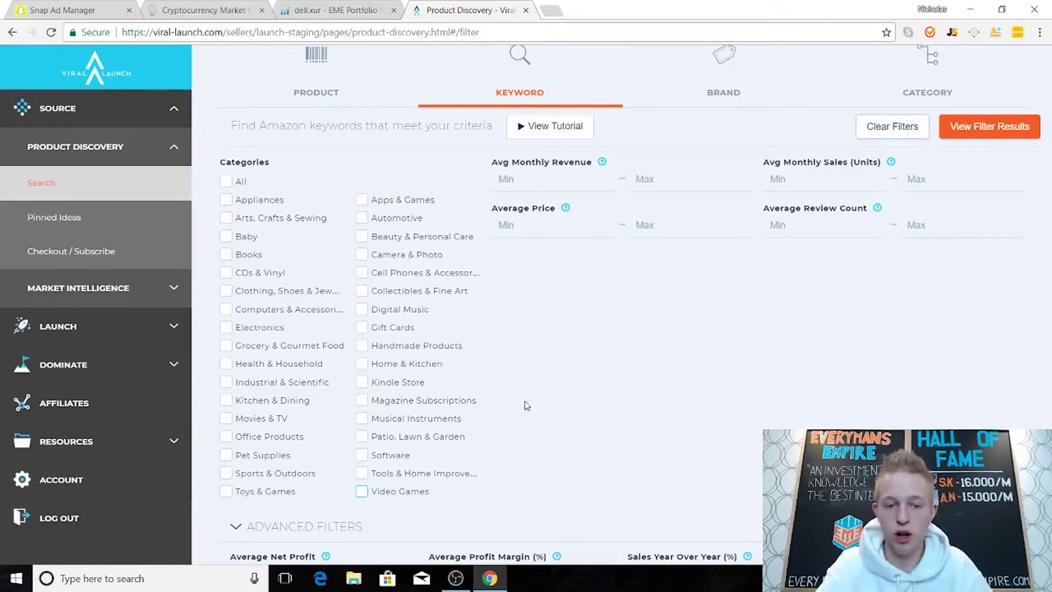
left_click(226, 218)
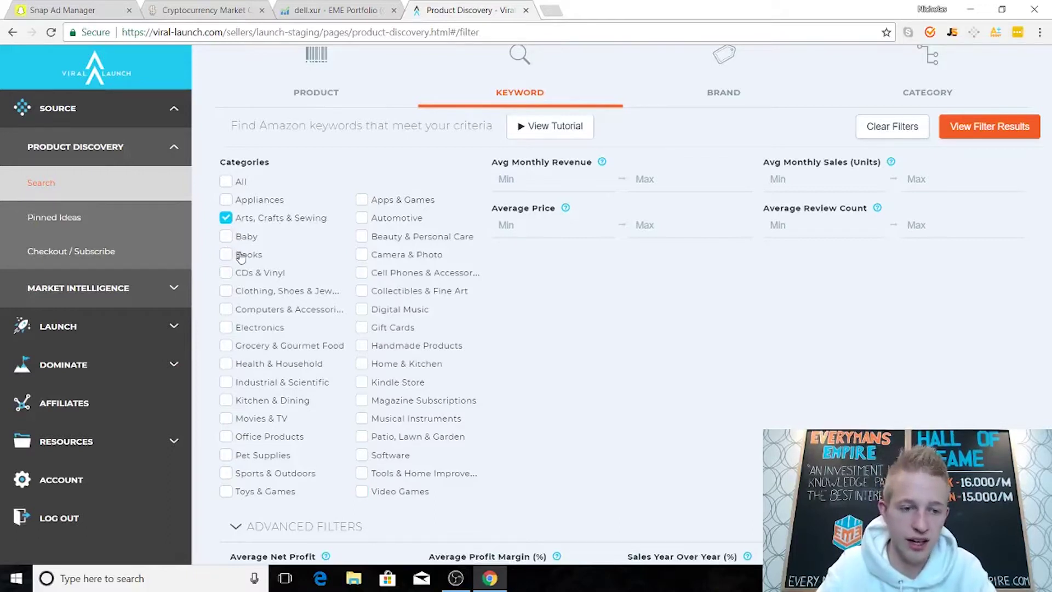
left_click(227, 328)
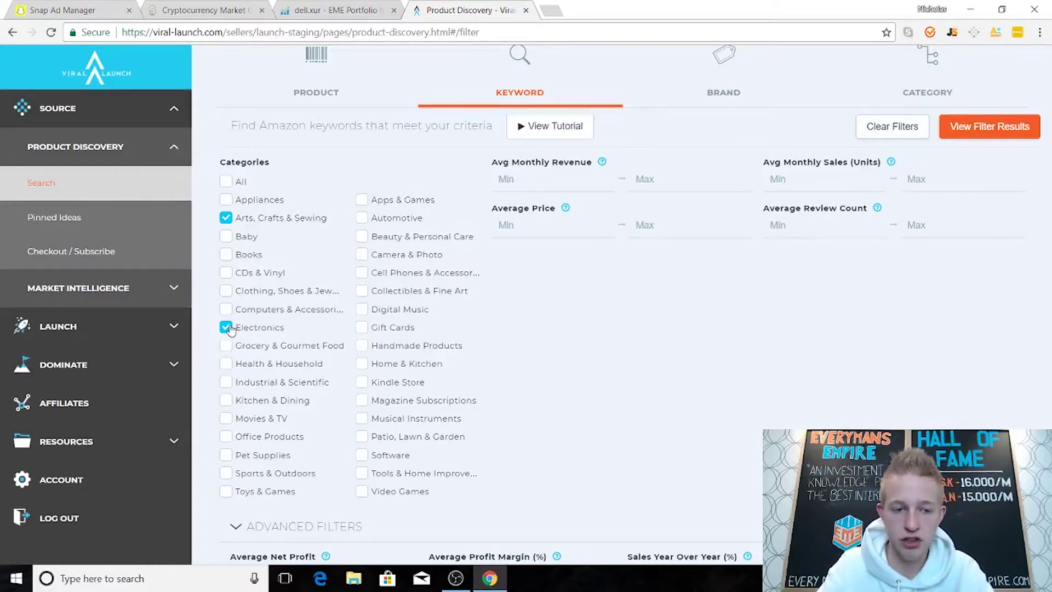
left_click(227, 328)
left_click(234, 364)
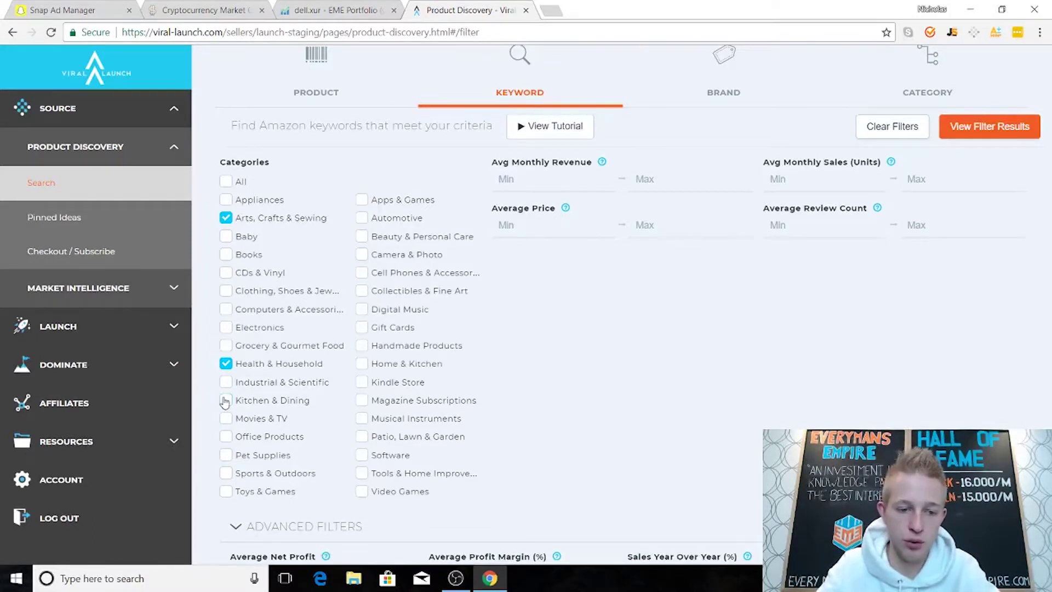
left_click(225, 400)
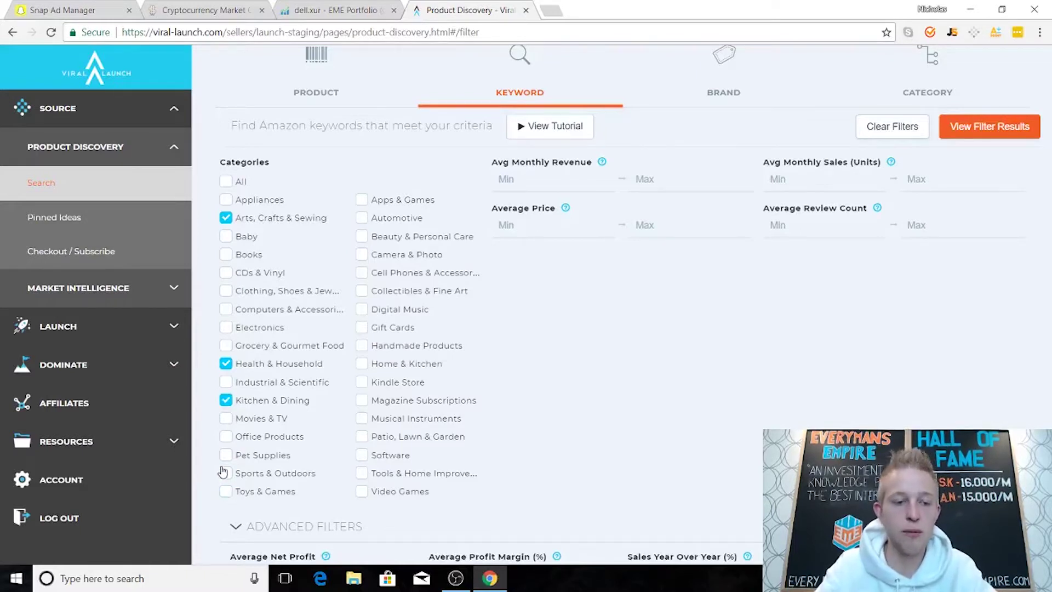
left_click(226, 436)
left_click(225, 455)
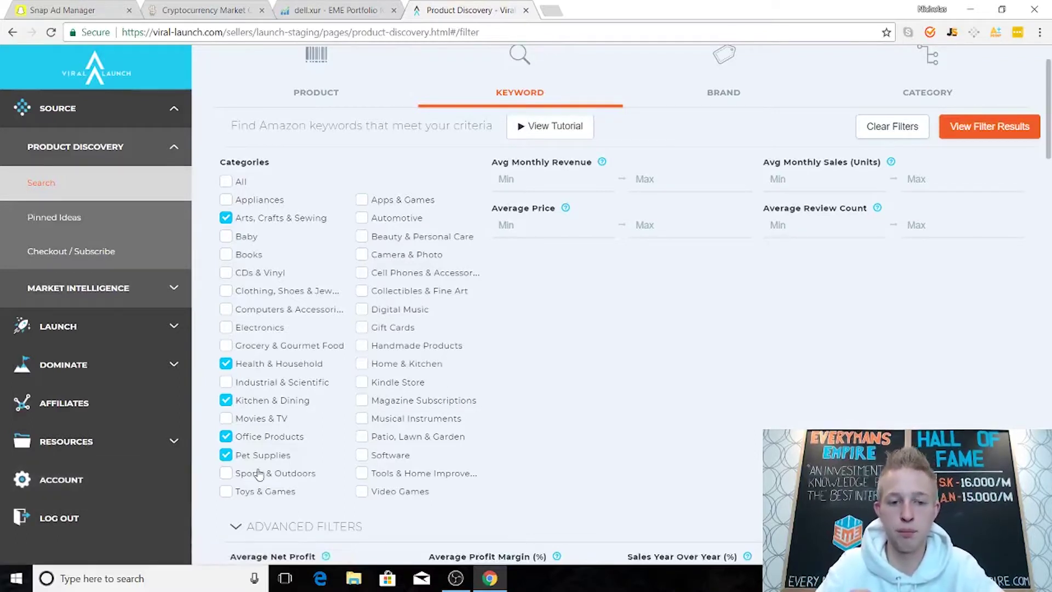
Step: Add the categories Beauty & Personal Care, Home & Kitchen, Patio, Lawn & Garden, and Tools & Home Improvement to the keyword filter
left_click(361, 237)
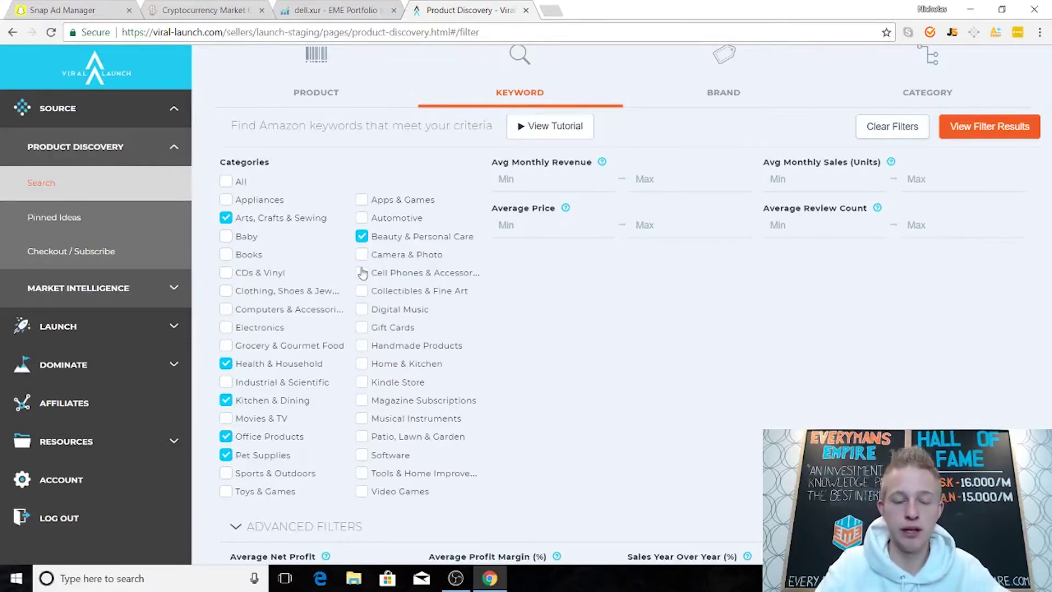
left_click(362, 364)
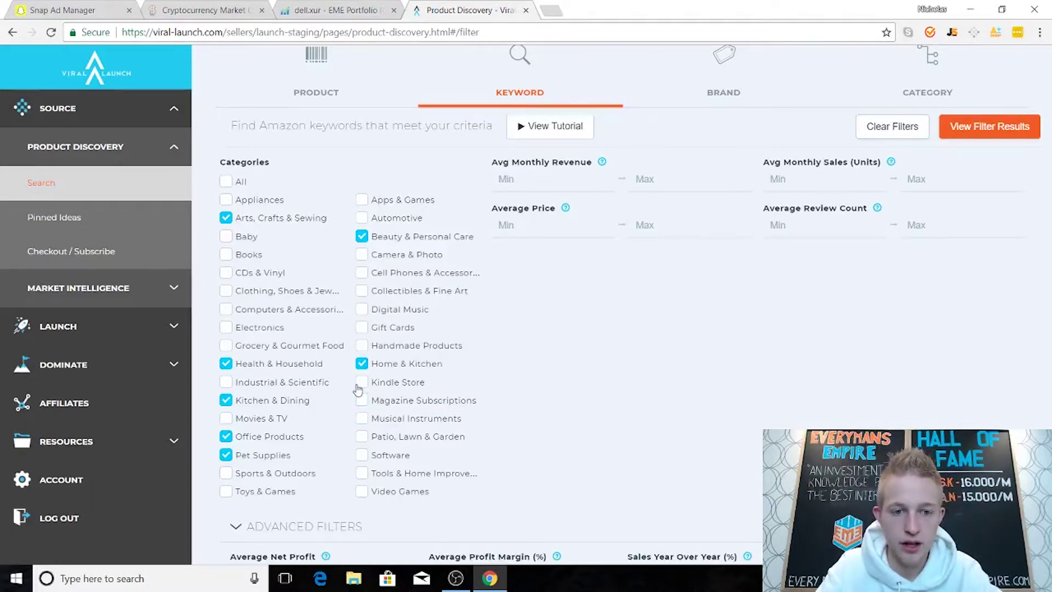
left_click(358, 437)
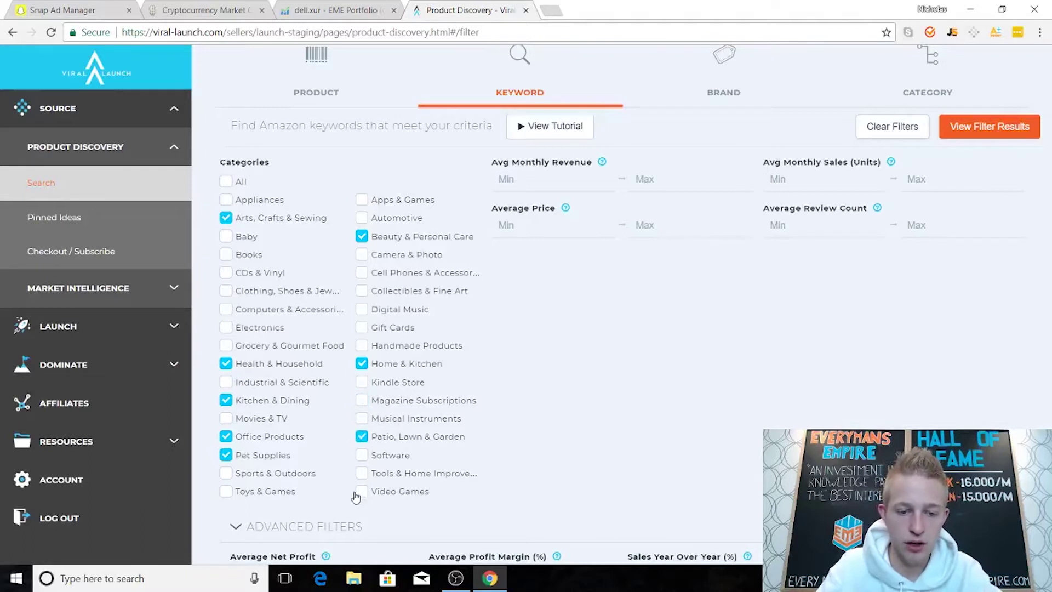
left_click(362, 473)
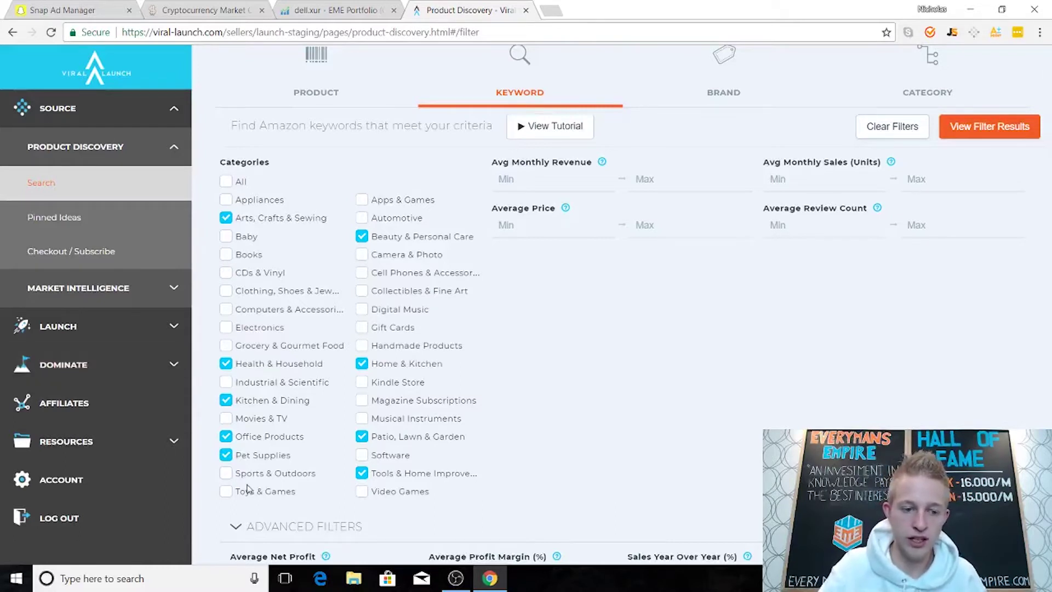
Step: Set the minimum average monthly revenue to 10000, minimum average monthly sales to 500 units, and average price range to 25–60
left_click(522, 179)
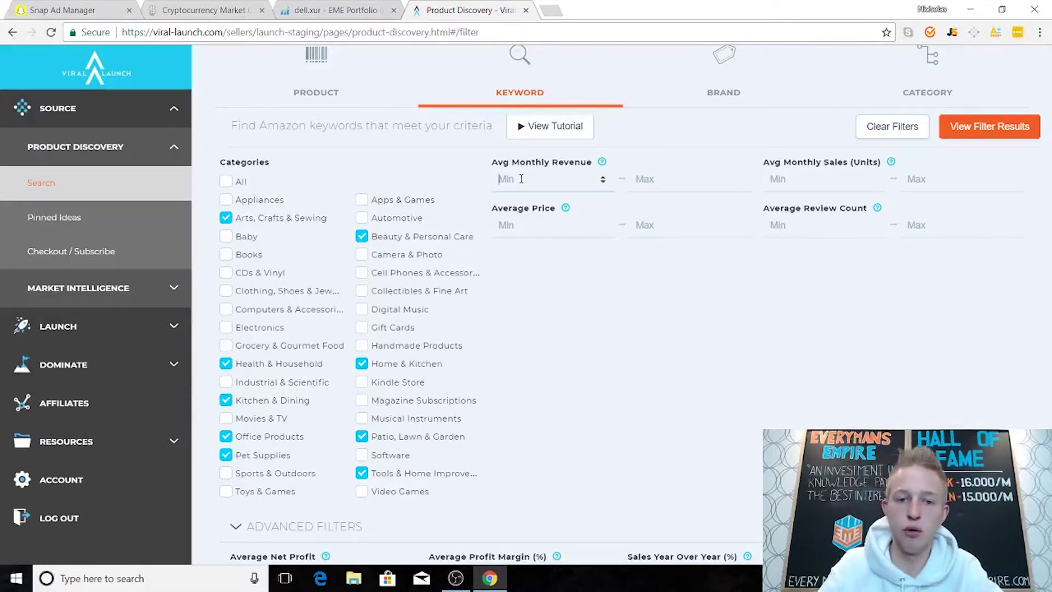
type("10000")
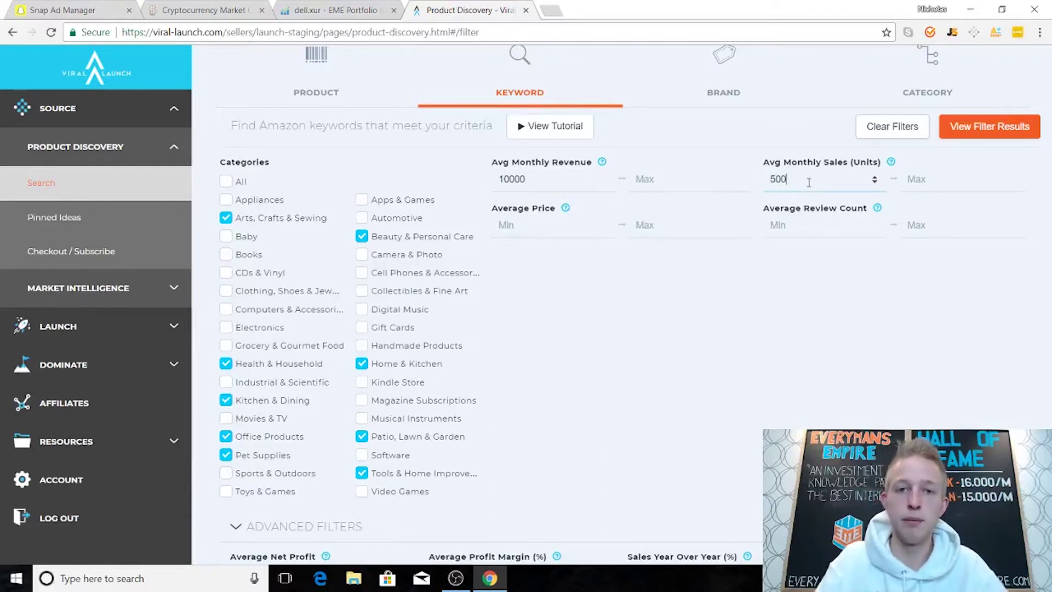
left_click(565, 239)
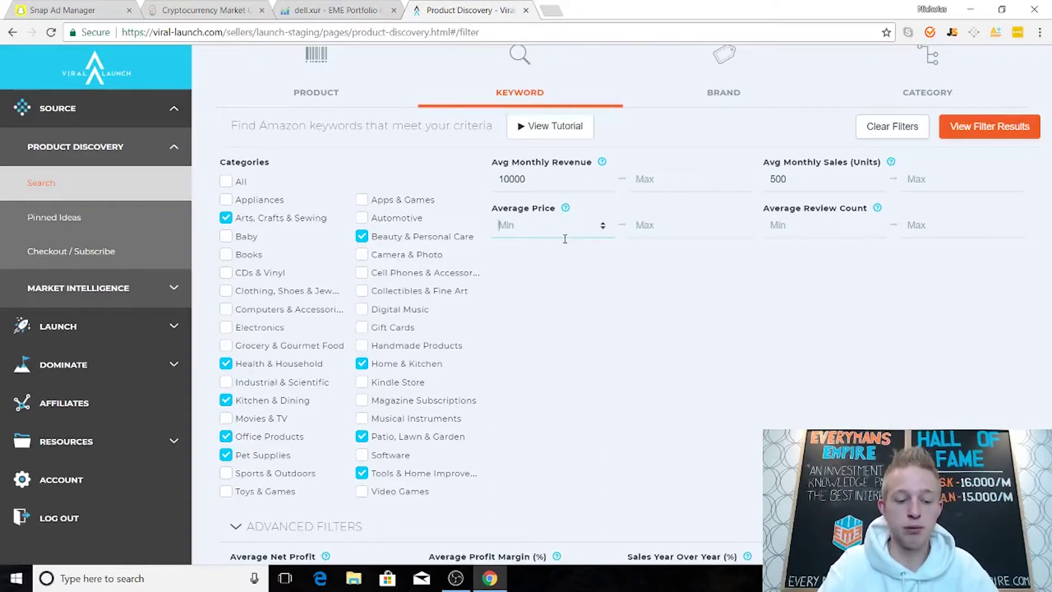
left_click(657, 225)
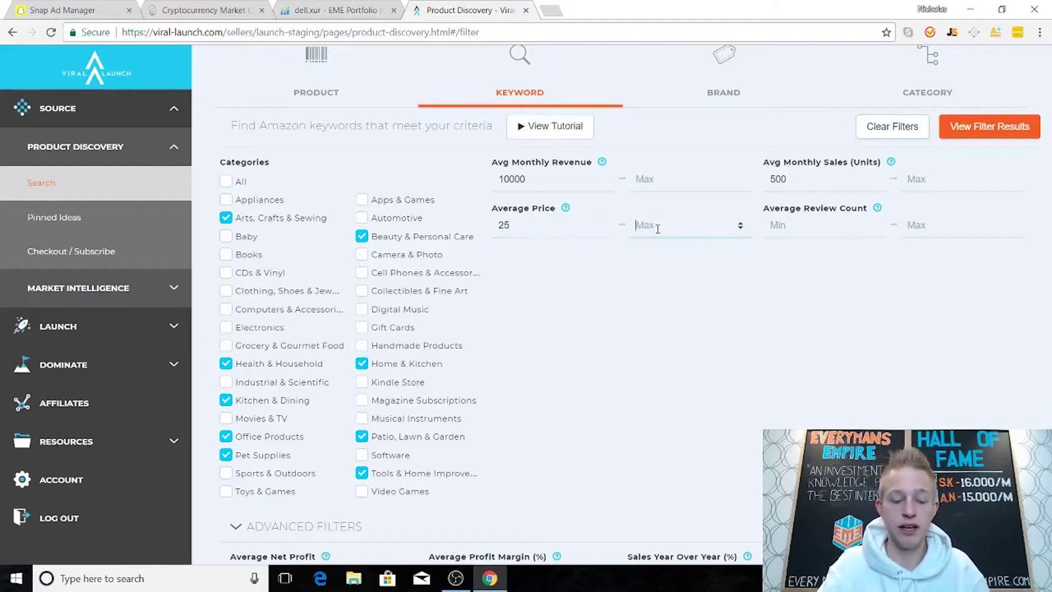
type("60")
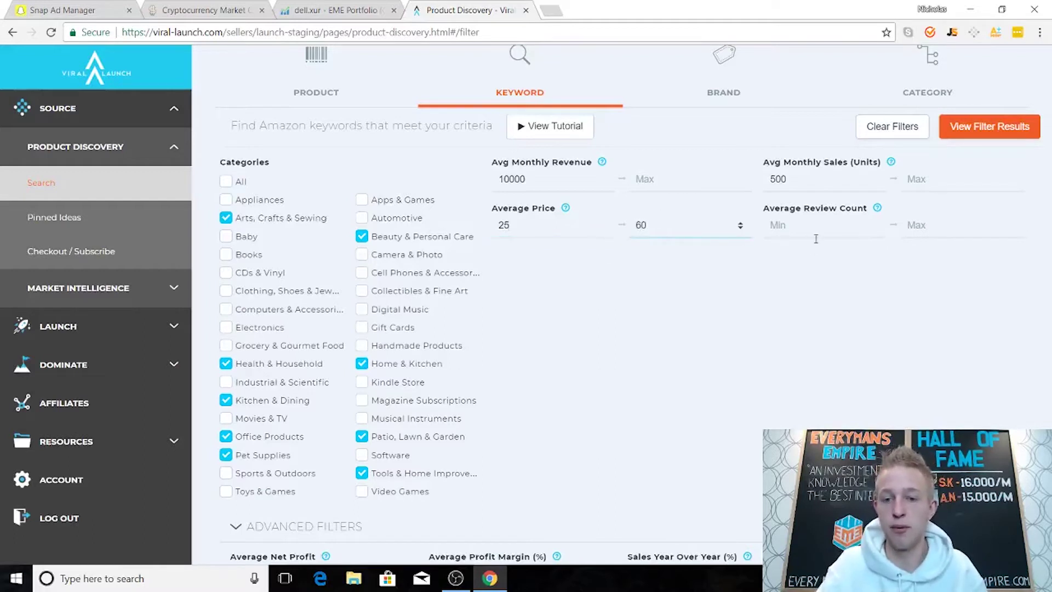
Step: Set the maximum average review count to 80 and show the keyword filter results without any advanced filters
left_click(934, 229)
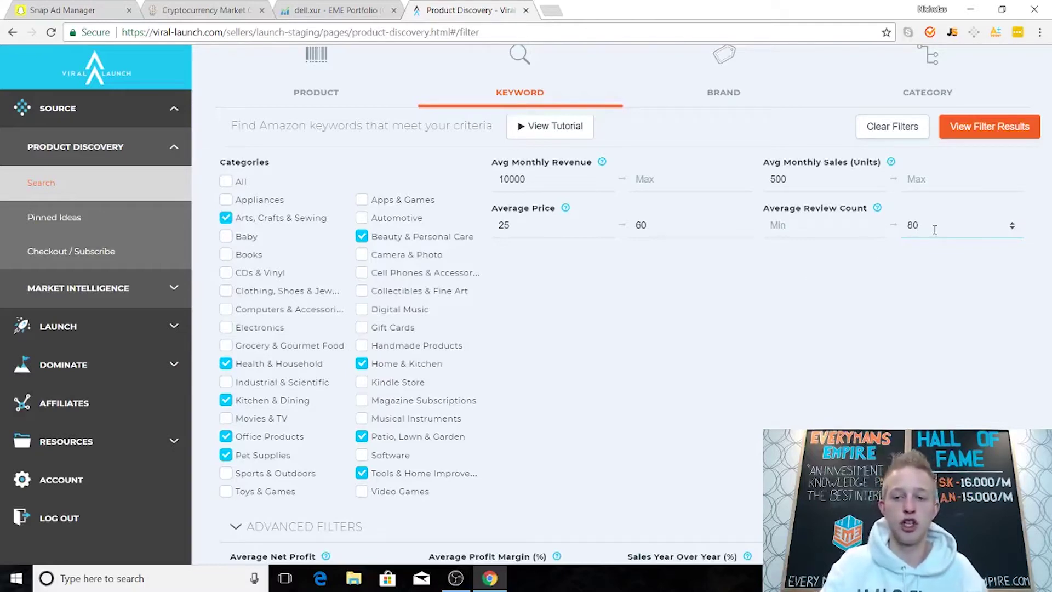
scroll(844, 299, "down", 4)
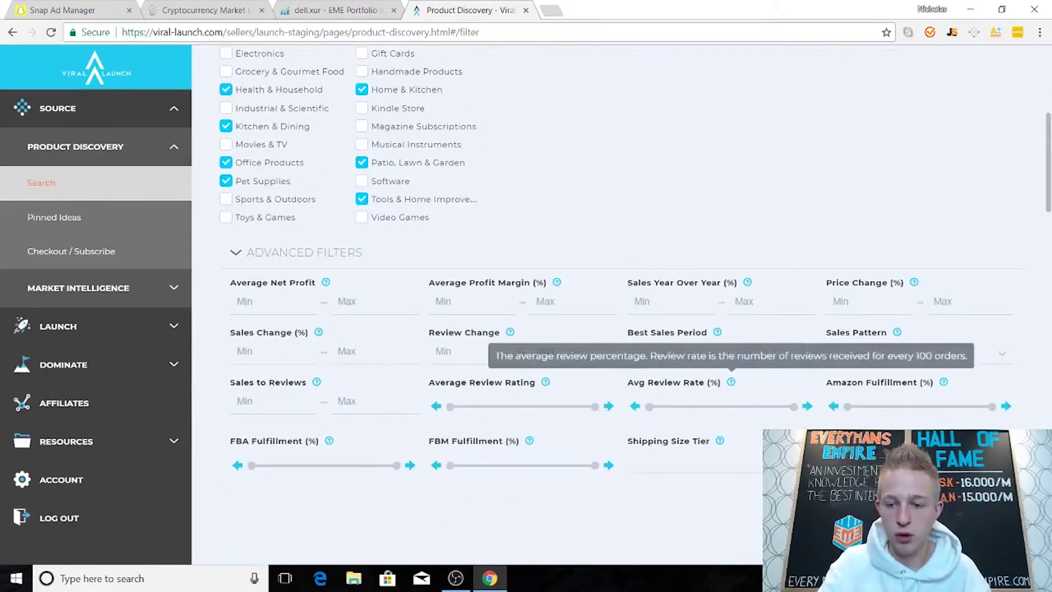
left_click(986, 506)
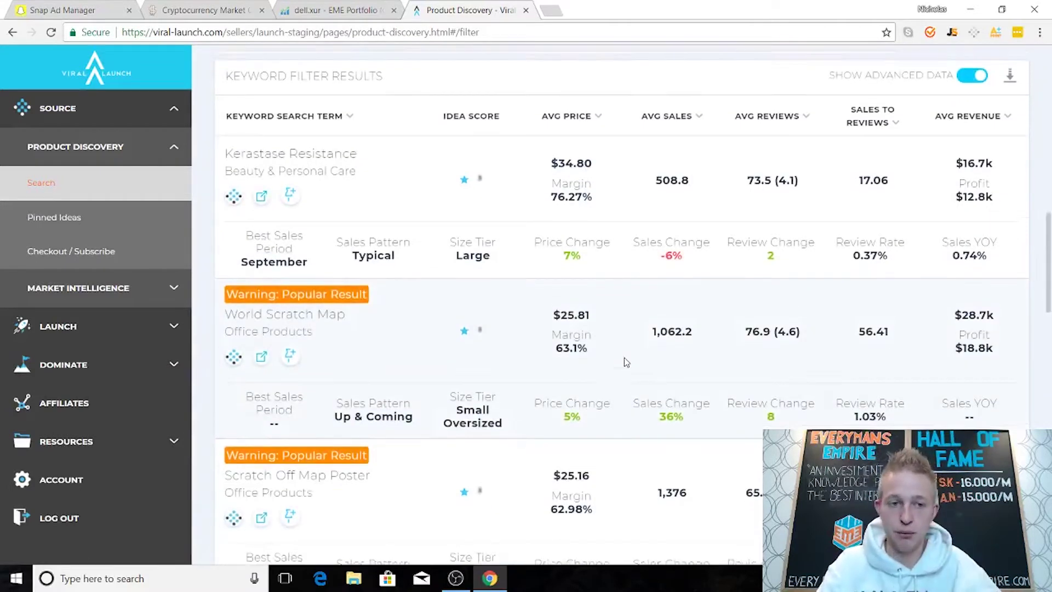
Step: Examine the first keyword results, checking the average price and name of the Scratch Off Map Poster entry
scroll(623, 357, "up", 6)
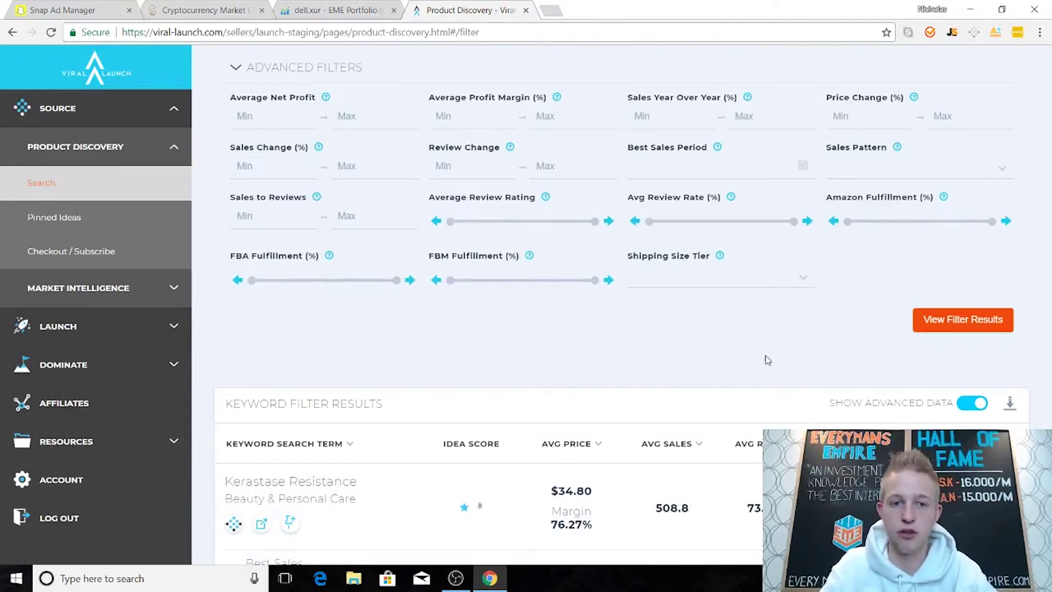
scroll(399, 301, "down", 5)
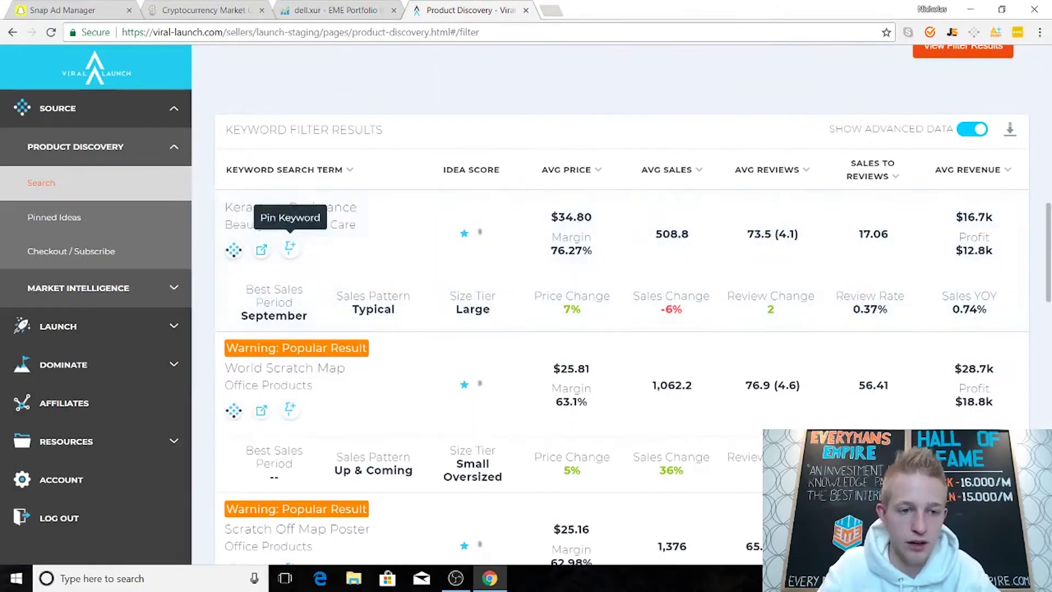
scroll(293, 274, "down", 2)
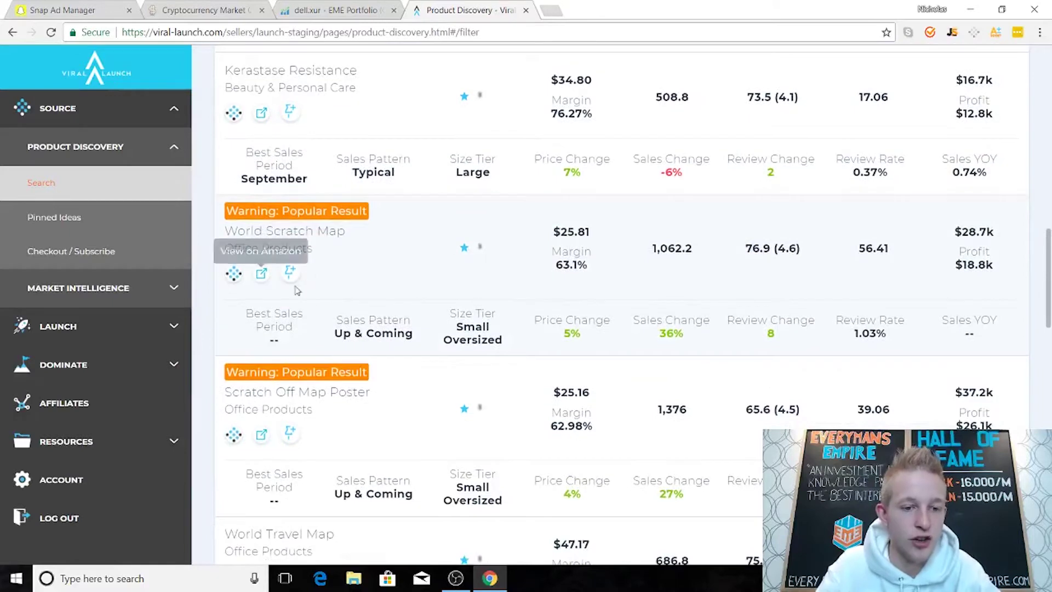
scroll(296, 290, "down", 3)
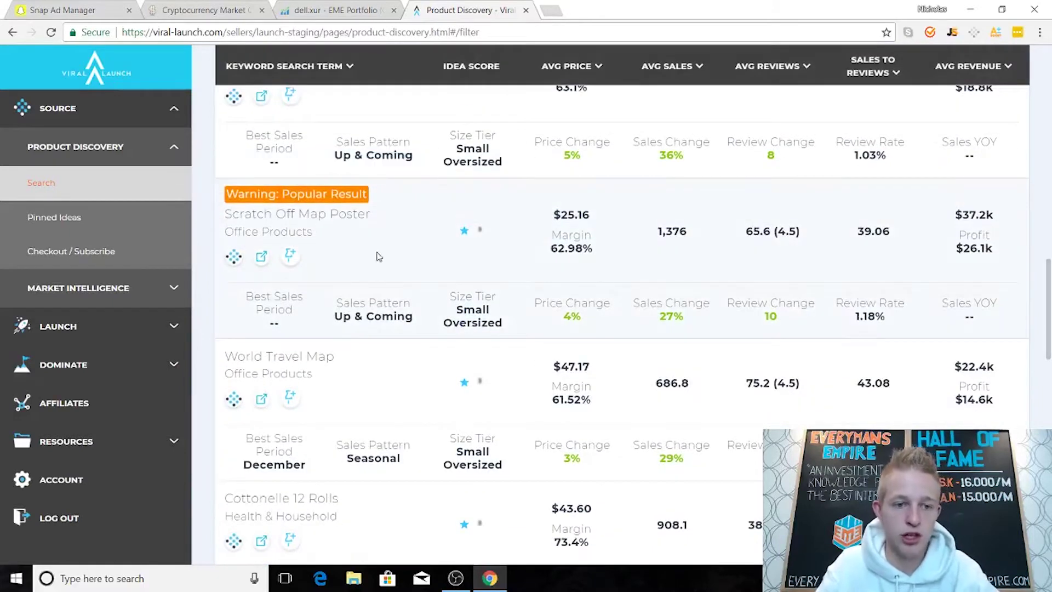
scroll(411, 284, "down", 1)
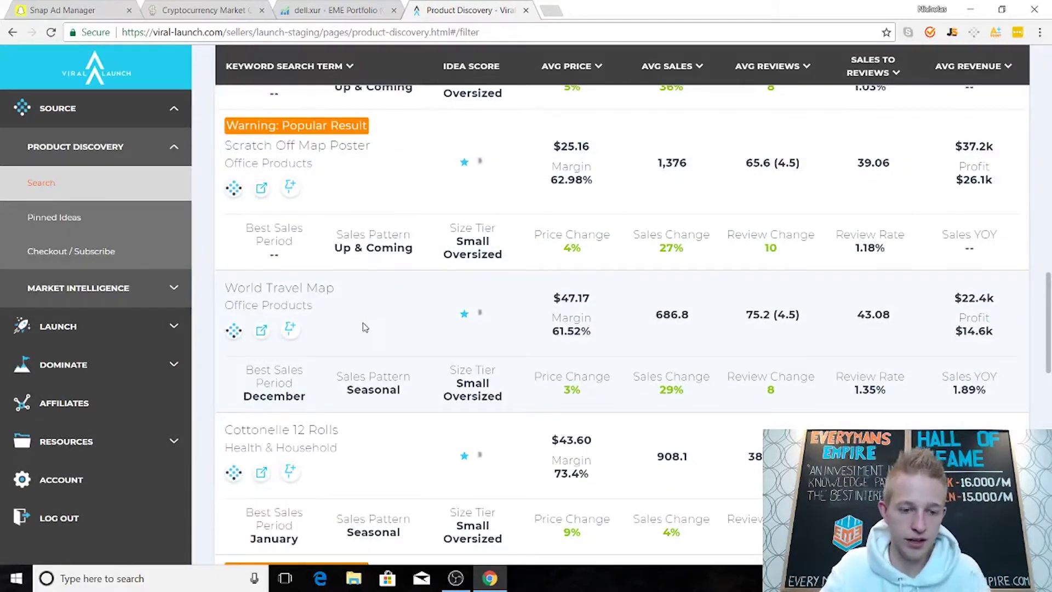
left_click_drag(591, 149, 549, 151)
left_click(650, 143)
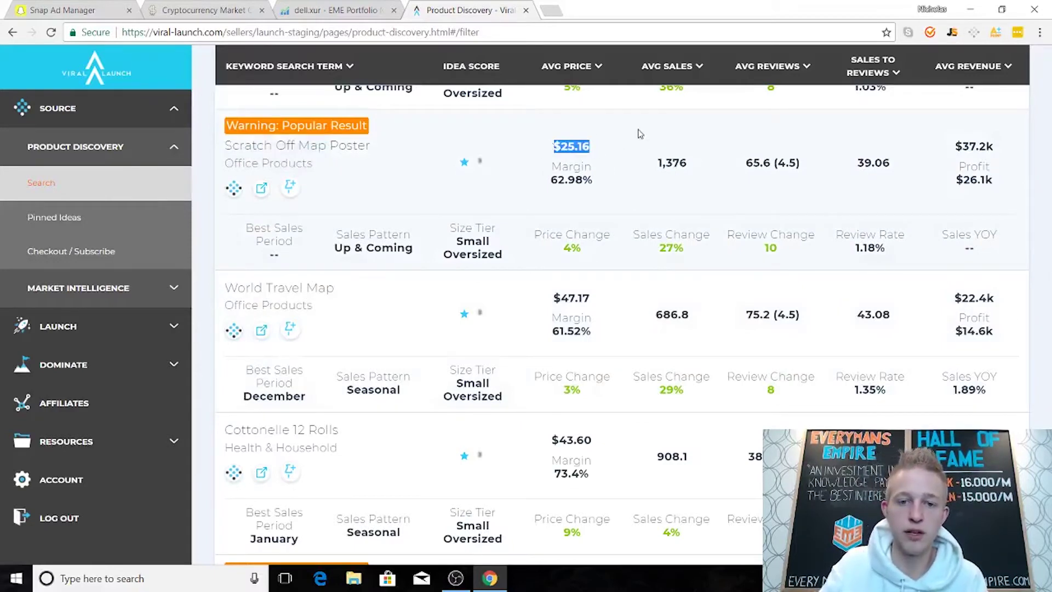
left_click(629, 139)
left_click_drag(407, 154, 300, 152)
left_click(423, 153)
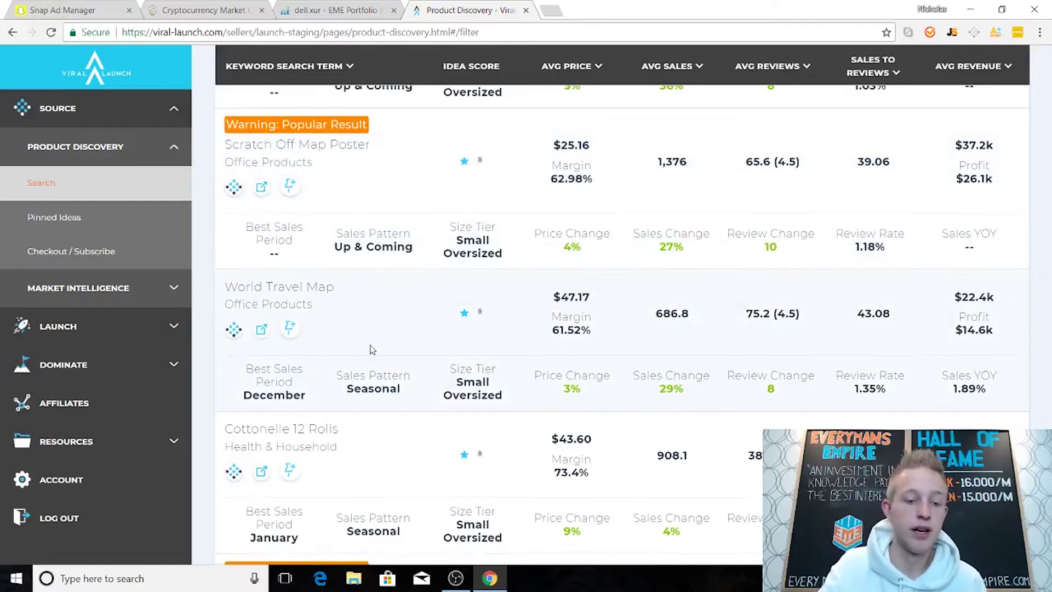
Step: Examine the remaining keyword results, checking the Felt Message Board and Moon Lamp entries and their popular-result warnings
scroll(369, 347, "down", 4)
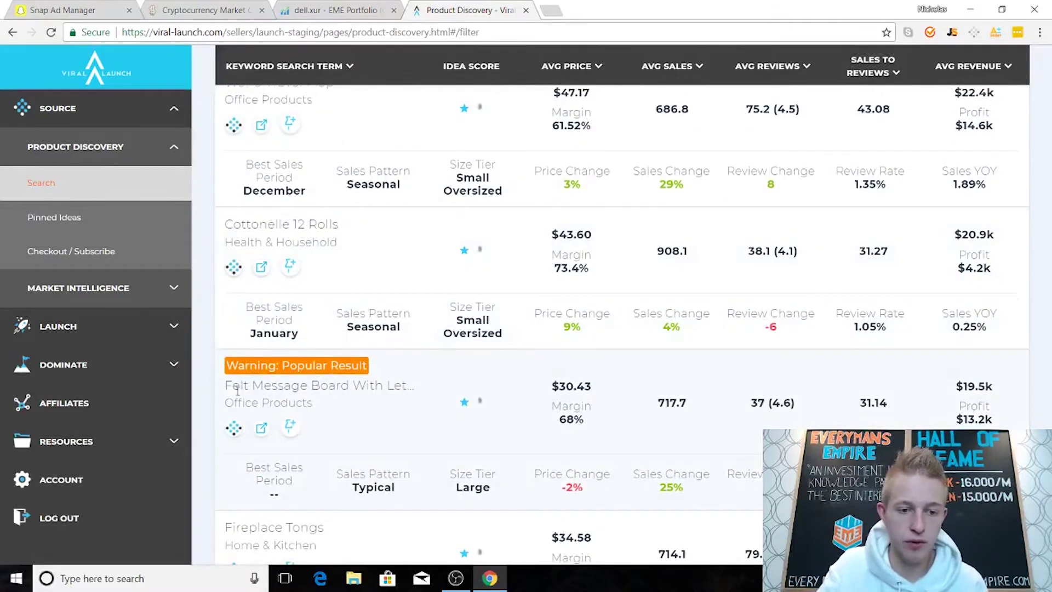
left_click_drag(223, 387, 323, 403)
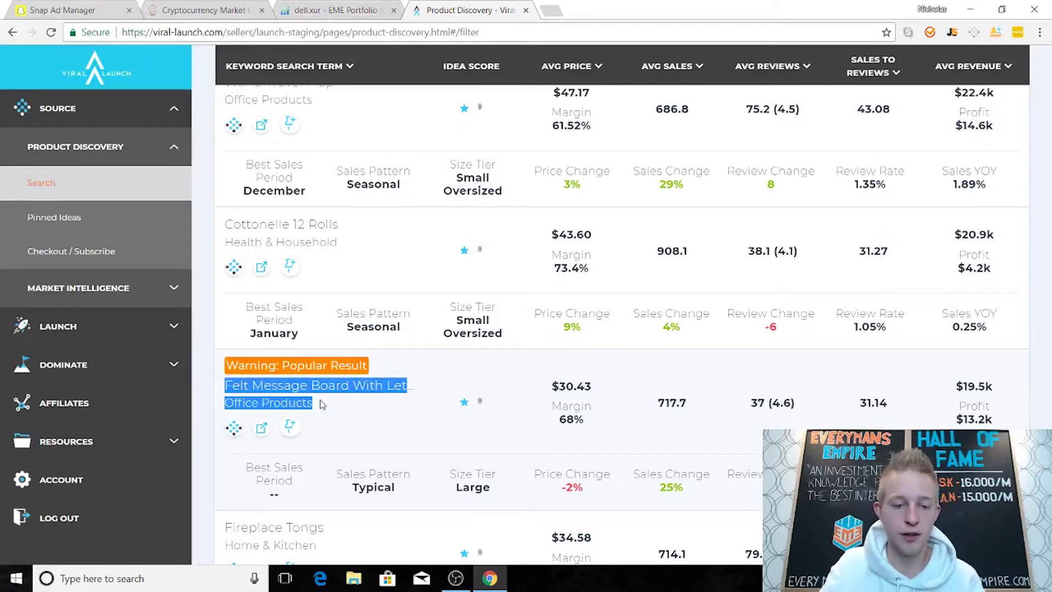
left_click(351, 411)
scroll(398, 395, "down", 5)
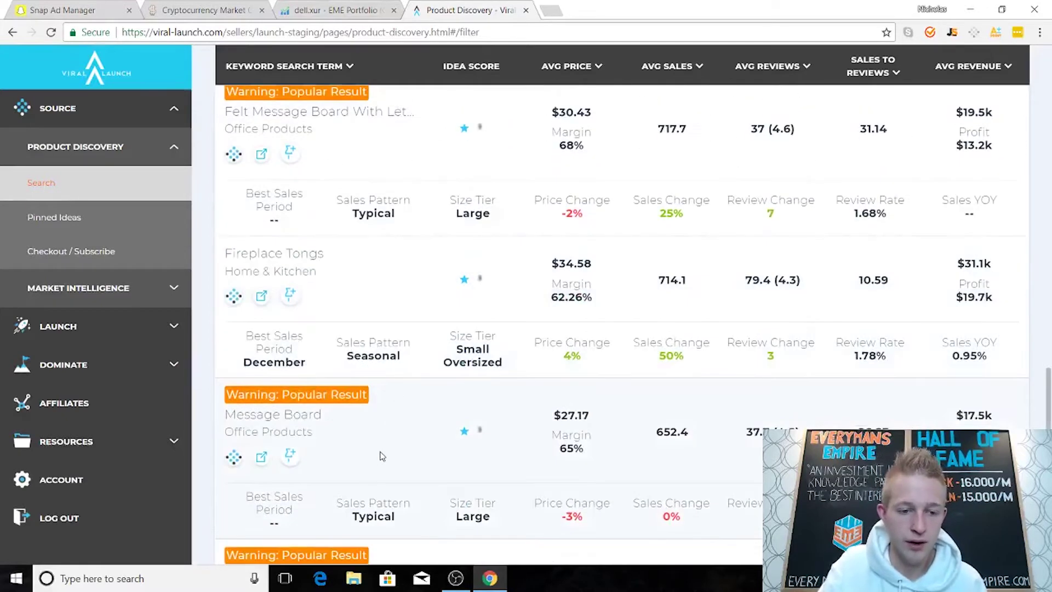
scroll(377, 454, "down", 5)
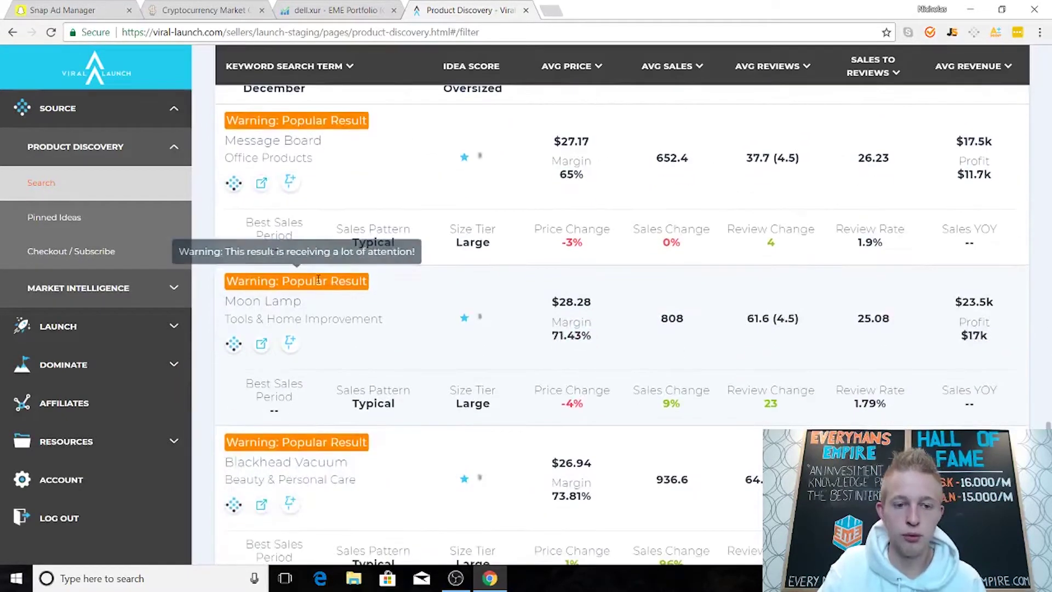
left_click_drag(322, 305, 375, 284)
left_click(230, 280)
left_click(345, 314)
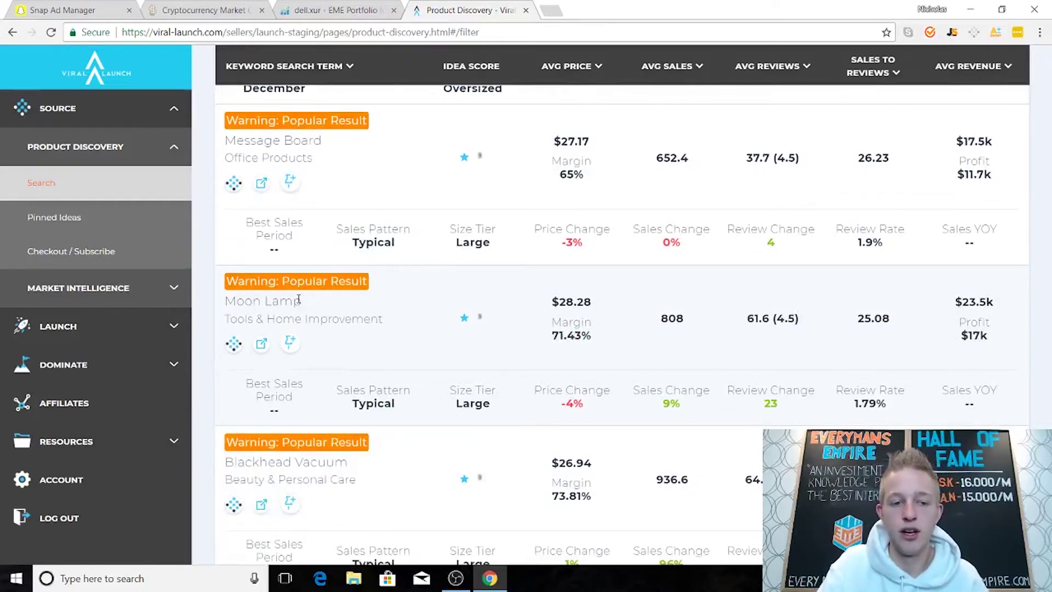
left_click_drag(298, 301, 326, 313)
left_click(403, 316)
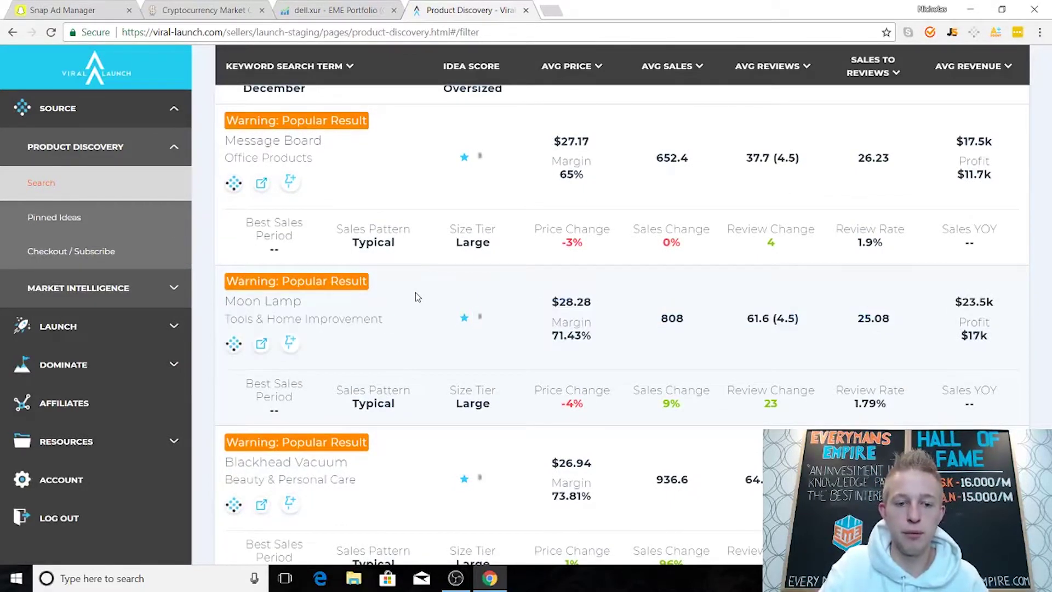
Step: Open Amazon in a new browser tab and search for "moon lamp"
left_click(551, 9)
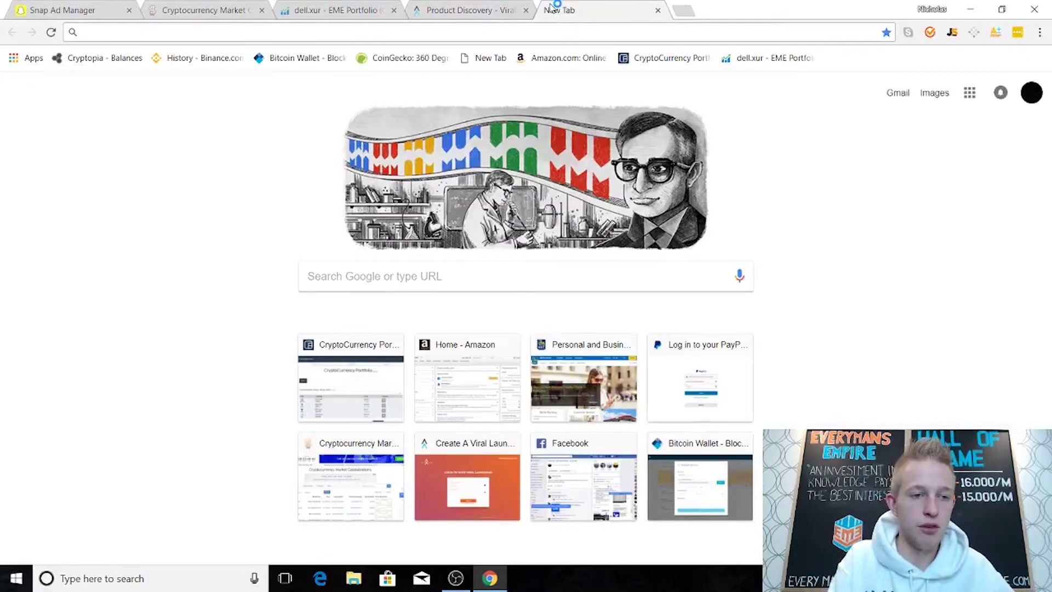
type("a")
key("Return")
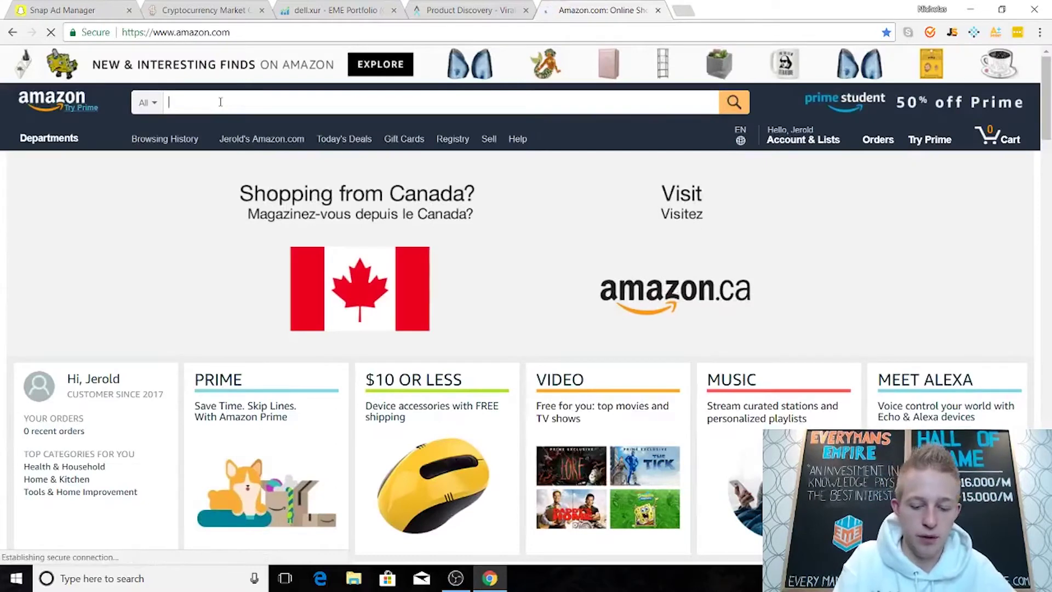
type("moon lamp")
key("Return")
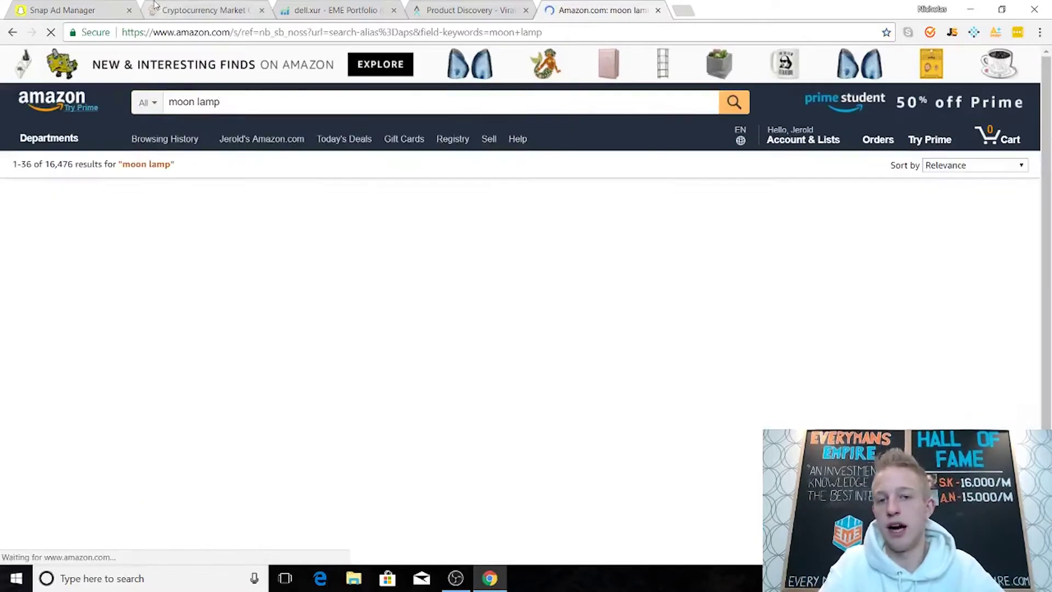
Step: Run the Jungle Scout extension on the moon lamp results and examine the listings' sales, revenue and review counts
left_click(957, 33)
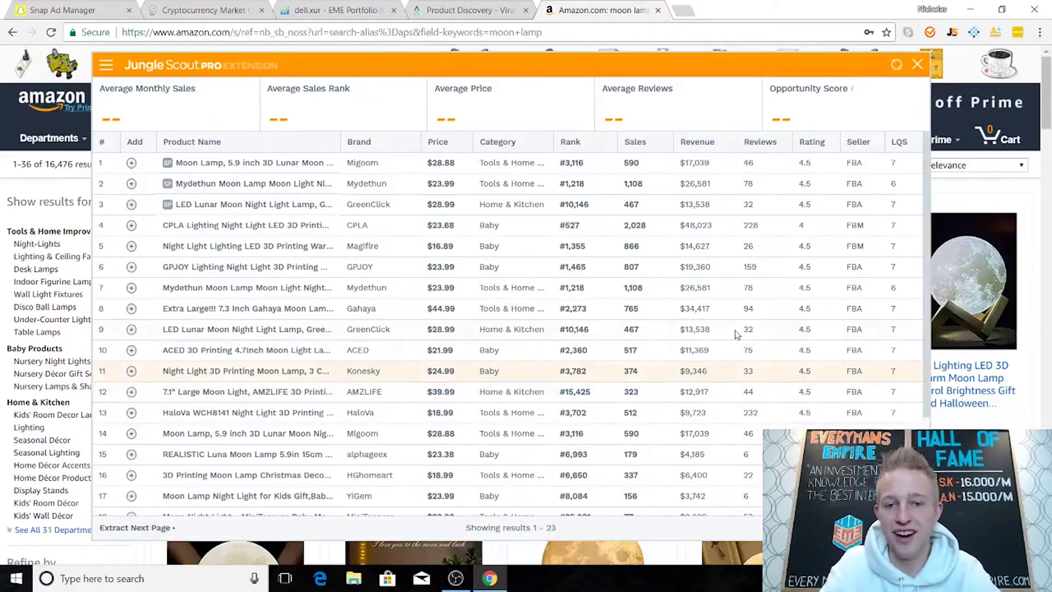
left_click_drag(697, 208, 691, 210)
left_click(717, 210)
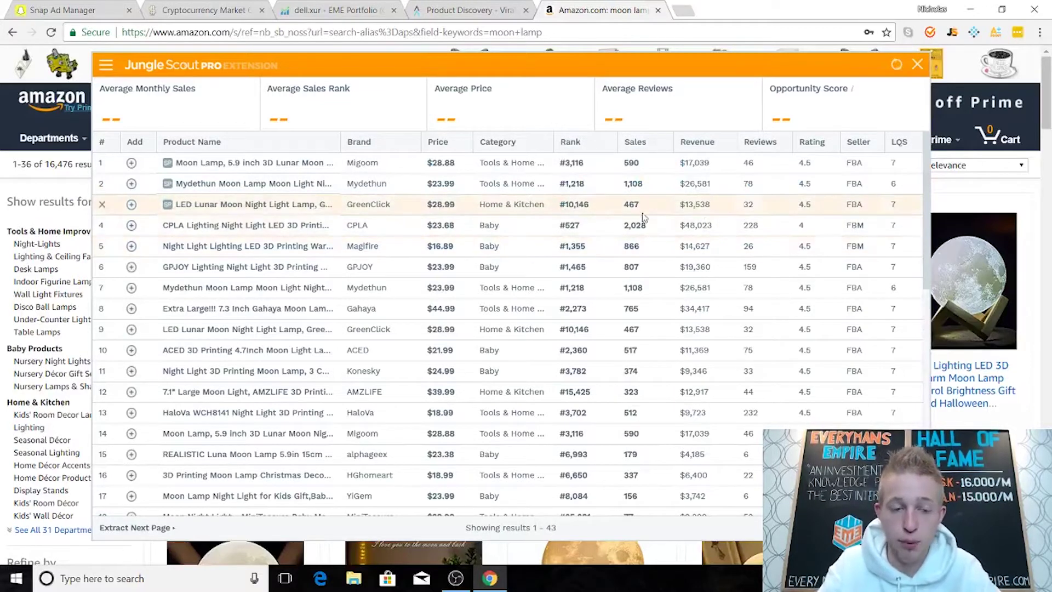
double_click(747, 328)
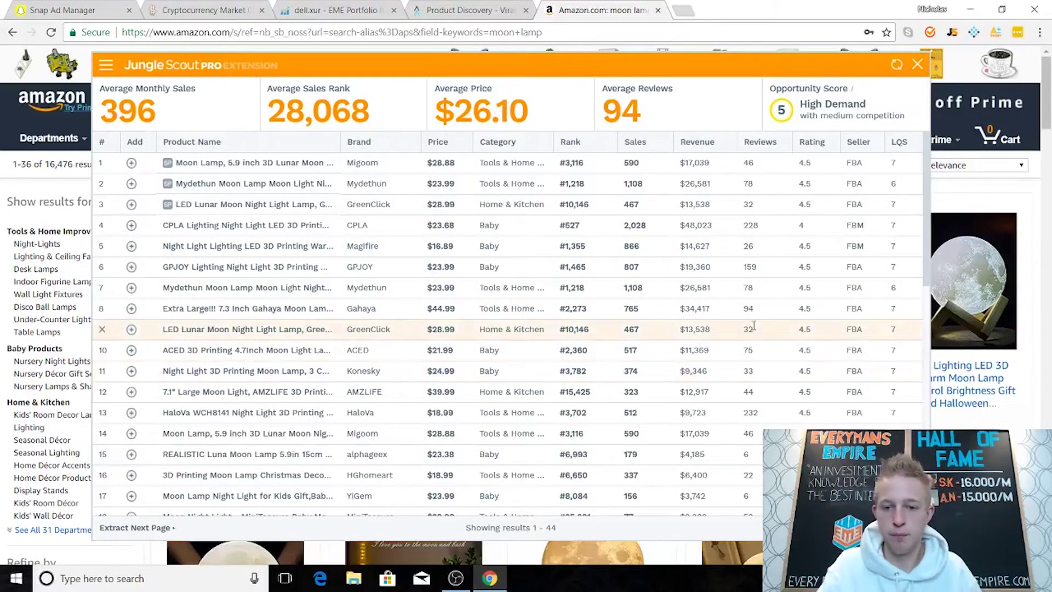
double_click(736, 289)
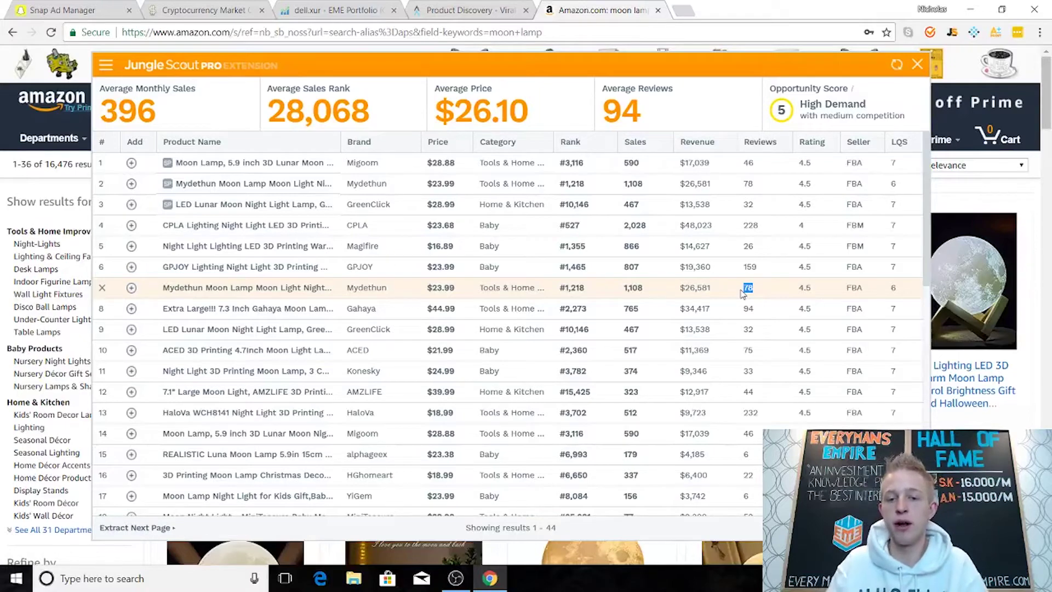
scroll(755, 305, "down", 3)
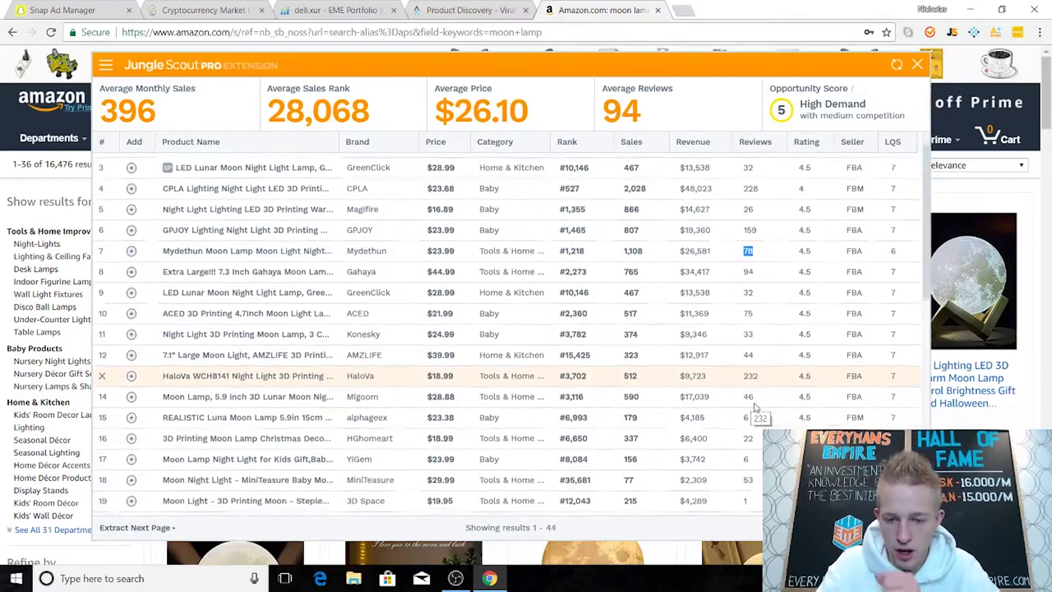
scroll(737, 465, "down", 3)
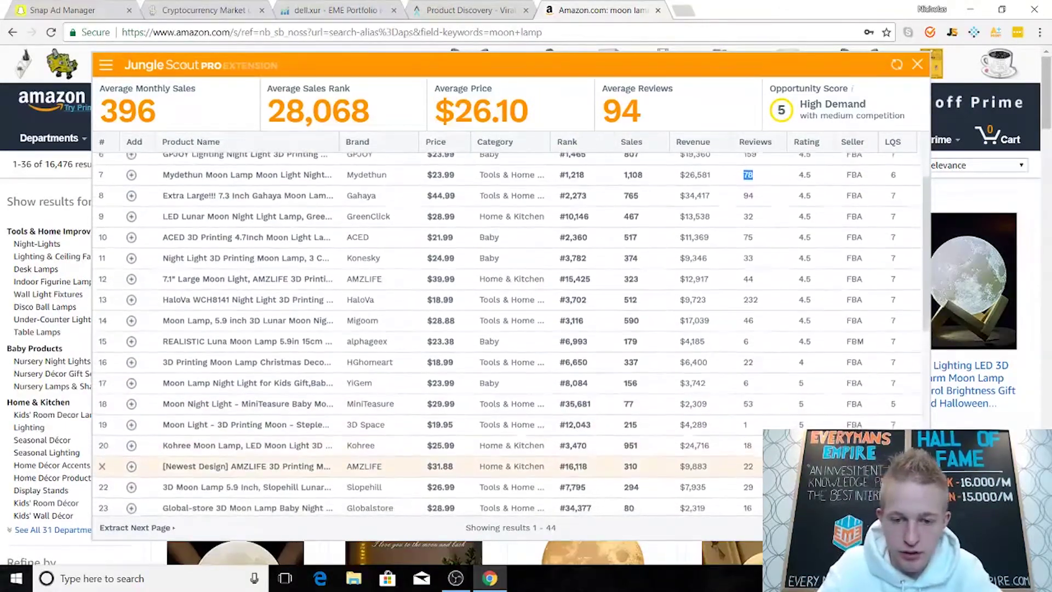
scroll(738, 466, "down", 4)
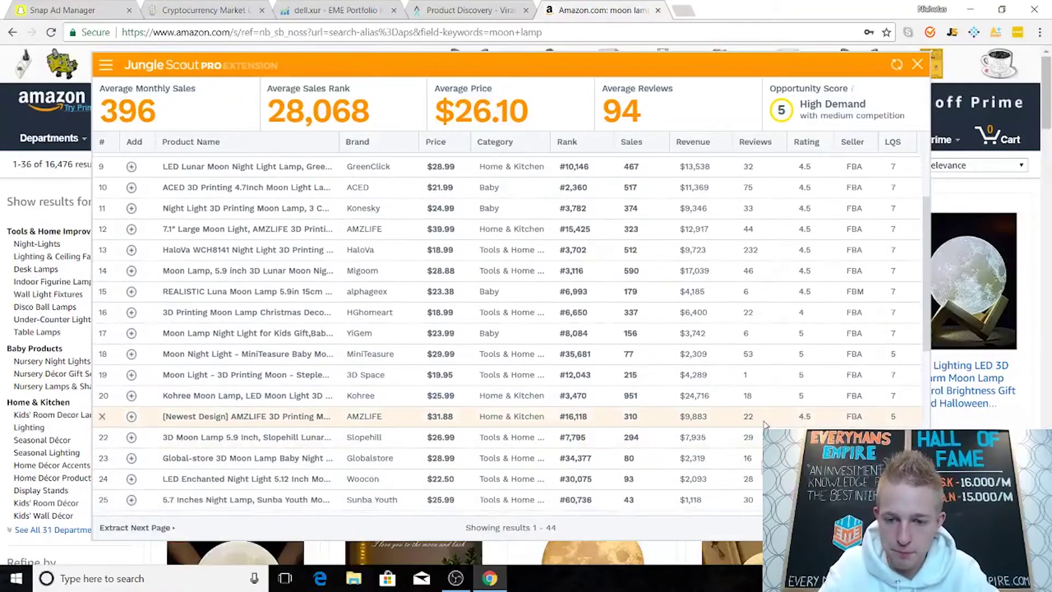
scroll(712, 384, "up", 5)
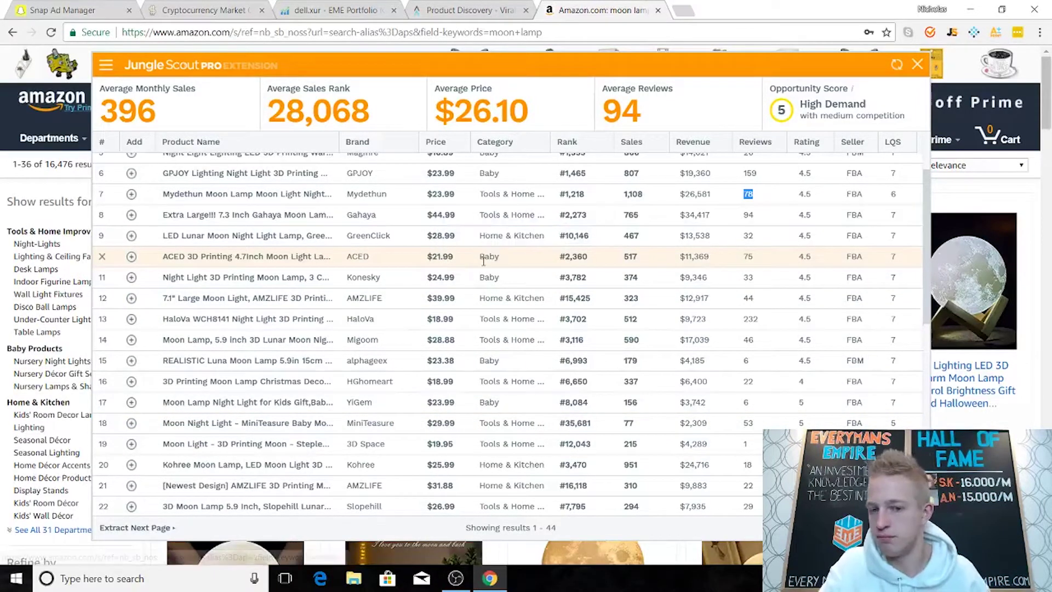
scroll(417, 329, "up", 3)
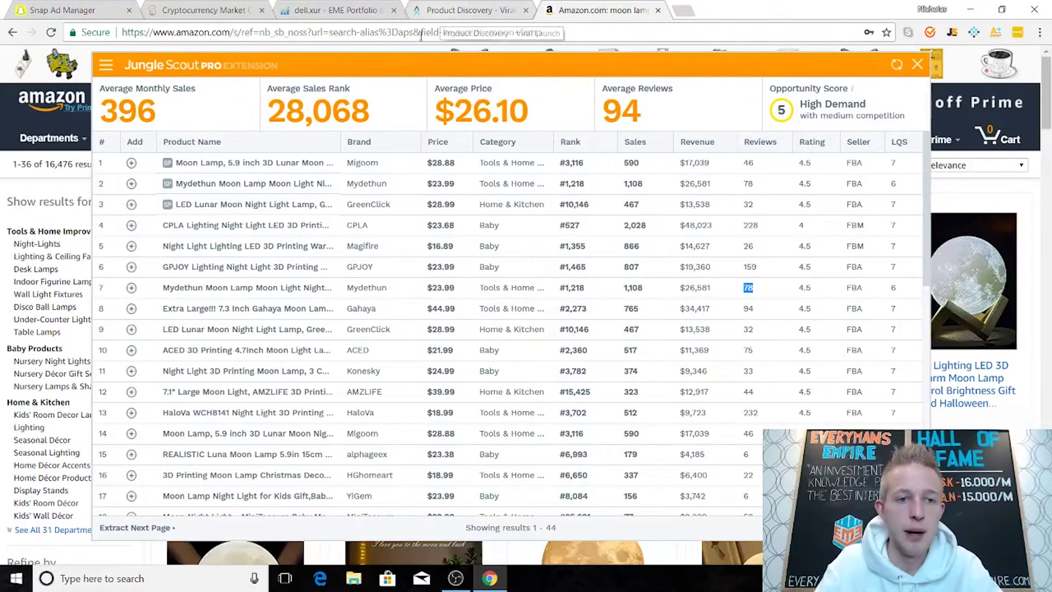
Step: Check the Blackhead Vacuum entry in Product Discovery, and search Amazon for "blackhead vacuum" in another new tab
left_click(449, 9)
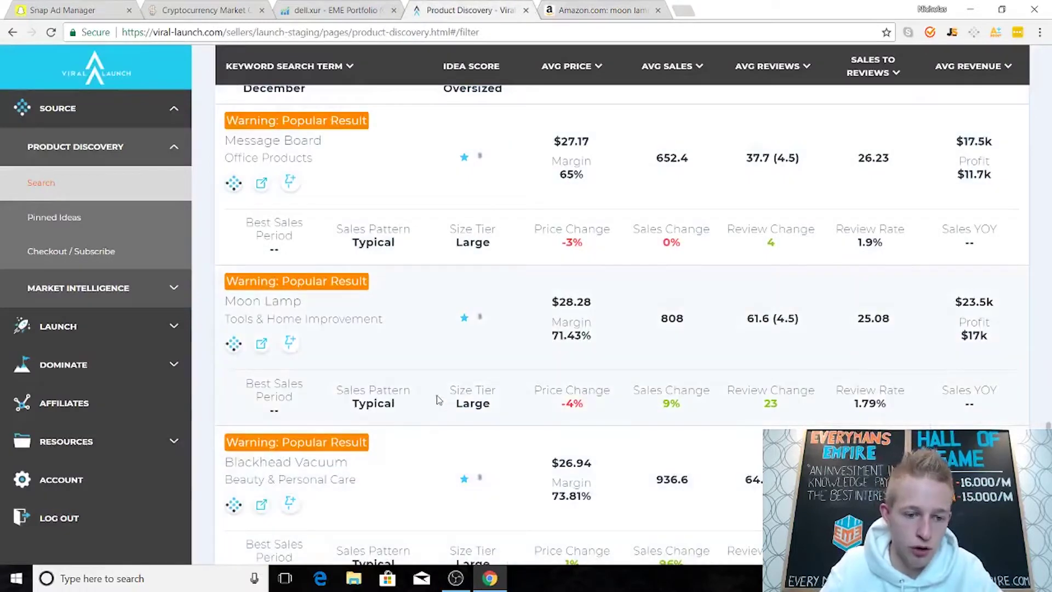
scroll(428, 438, "down", 3)
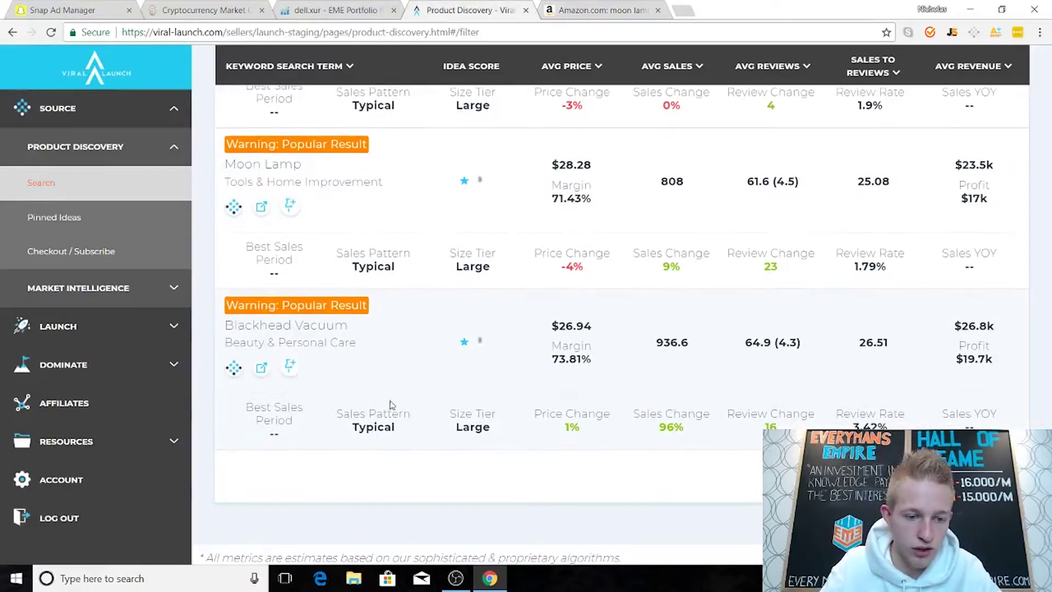
left_click(692, 9)
type("www.amazon.com")
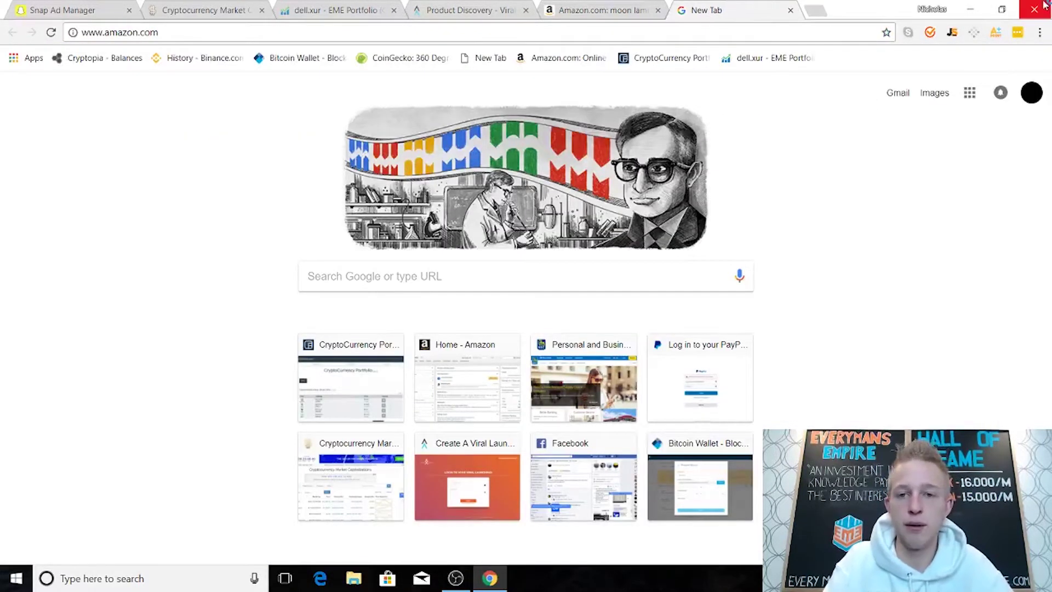
key("Return")
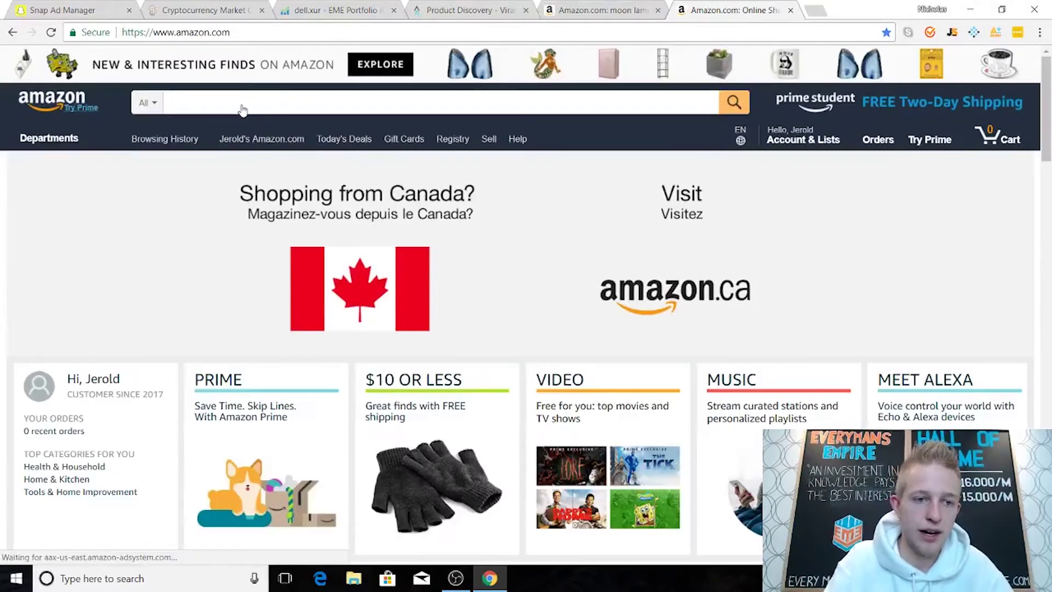
left_click(242, 105)
type("bla")
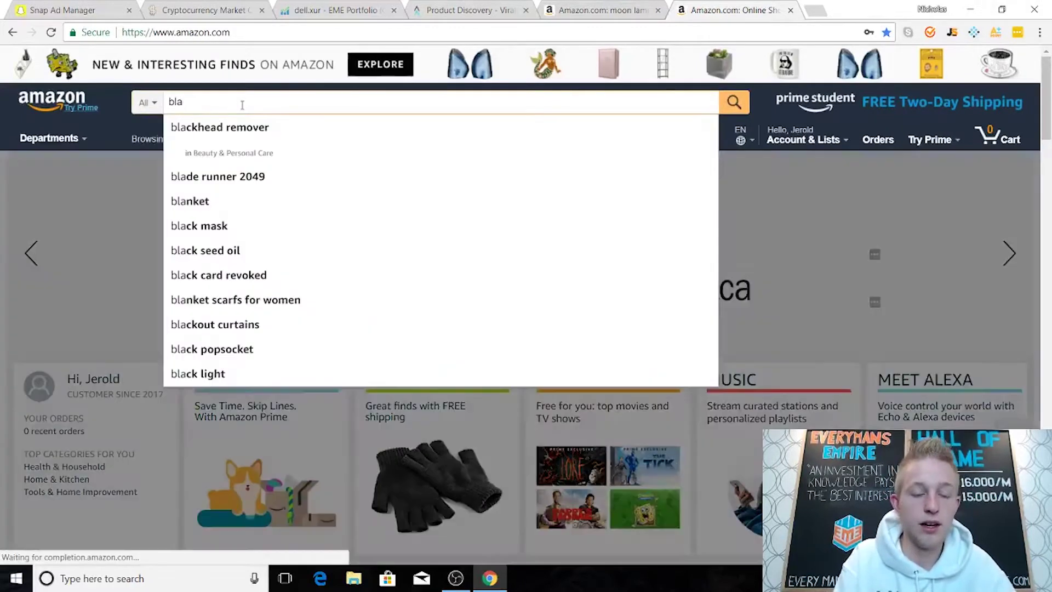
type("ck")
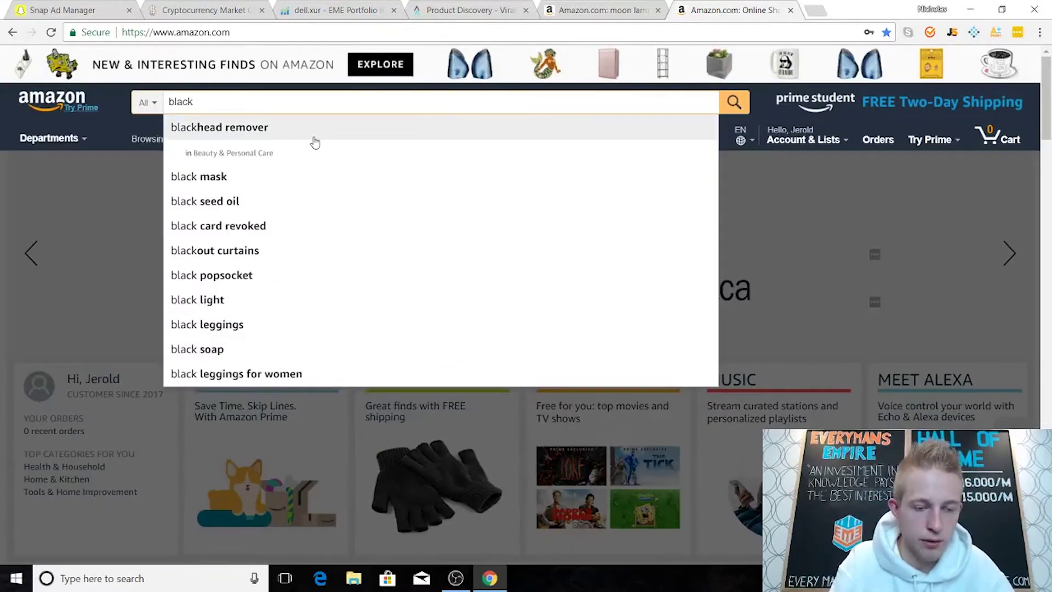
type("head")
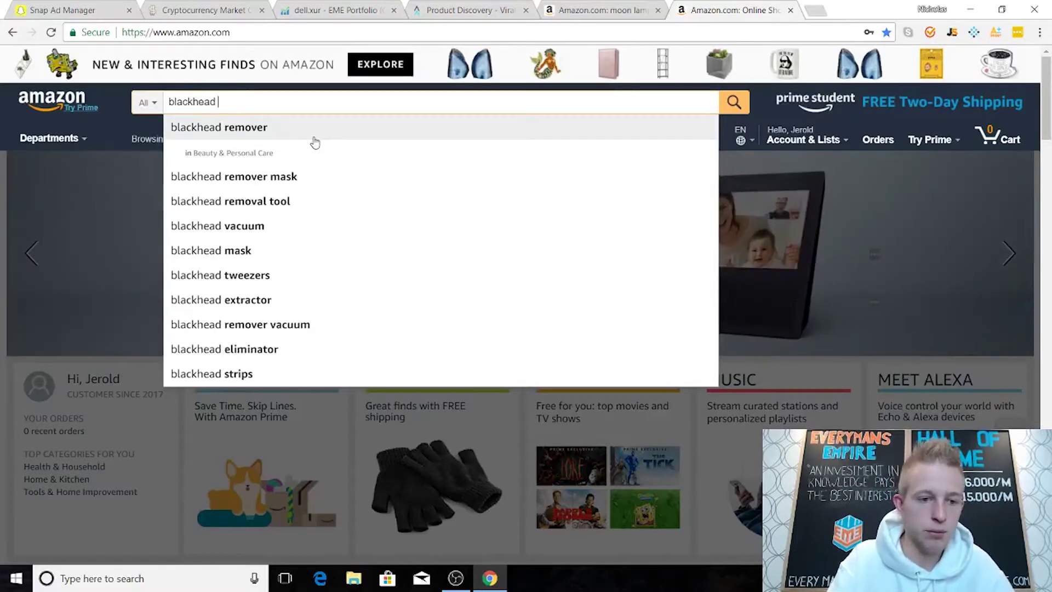
left_click(223, 226)
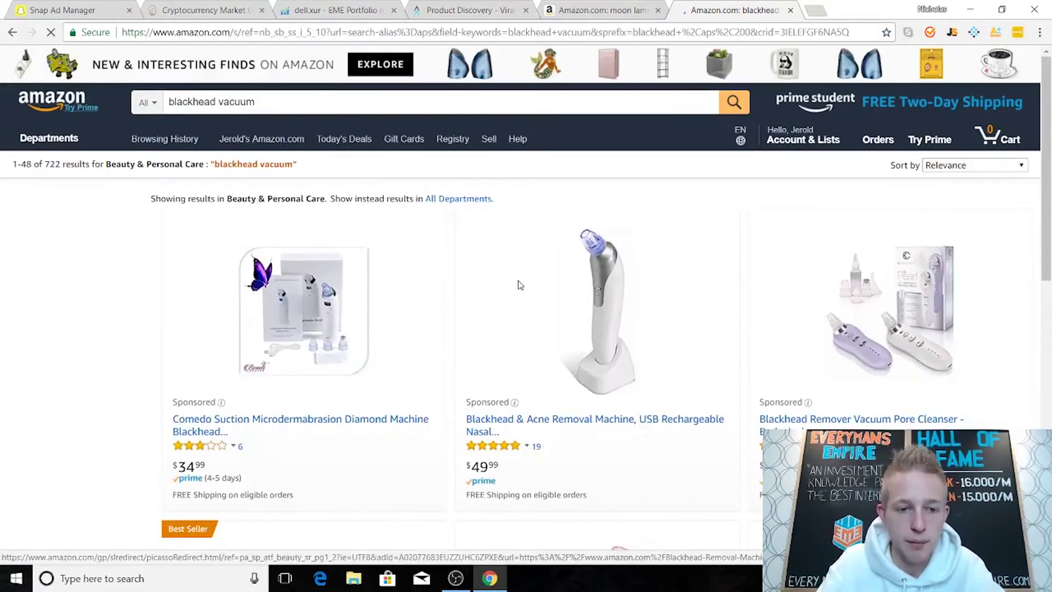
Step: Run Jungle Scout on the blackhead vacuum results, examine sales, review counts and the Ochine listing's price and preview, and close the extension
scroll(520, 285, "down", 3)
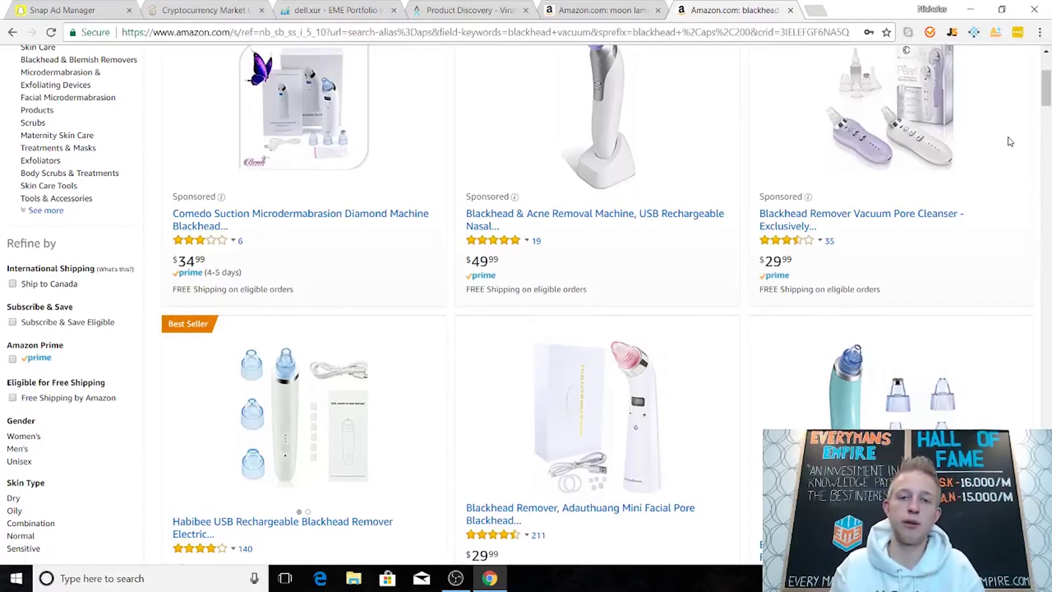
left_click(977, 34)
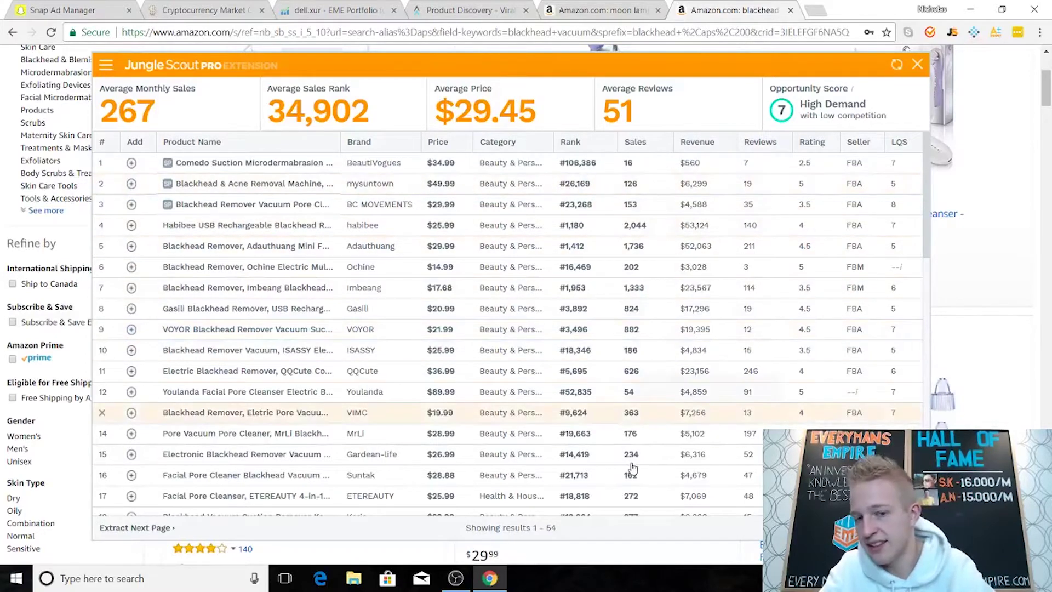
left_click_drag(662, 224, 623, 225)
left_click(723, 123)
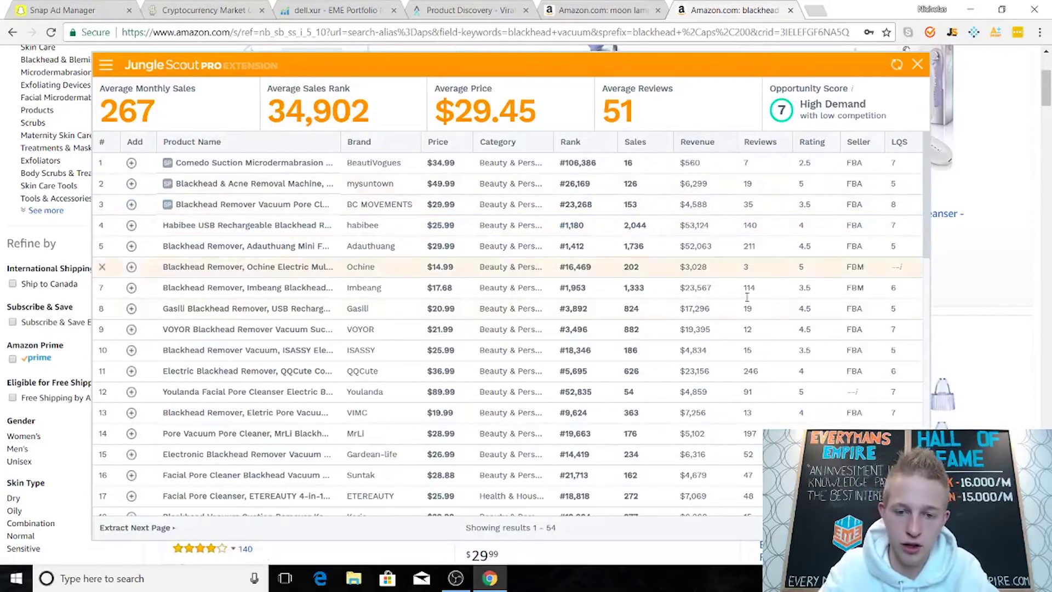
left_click_drag(754, 331, 736, 311)
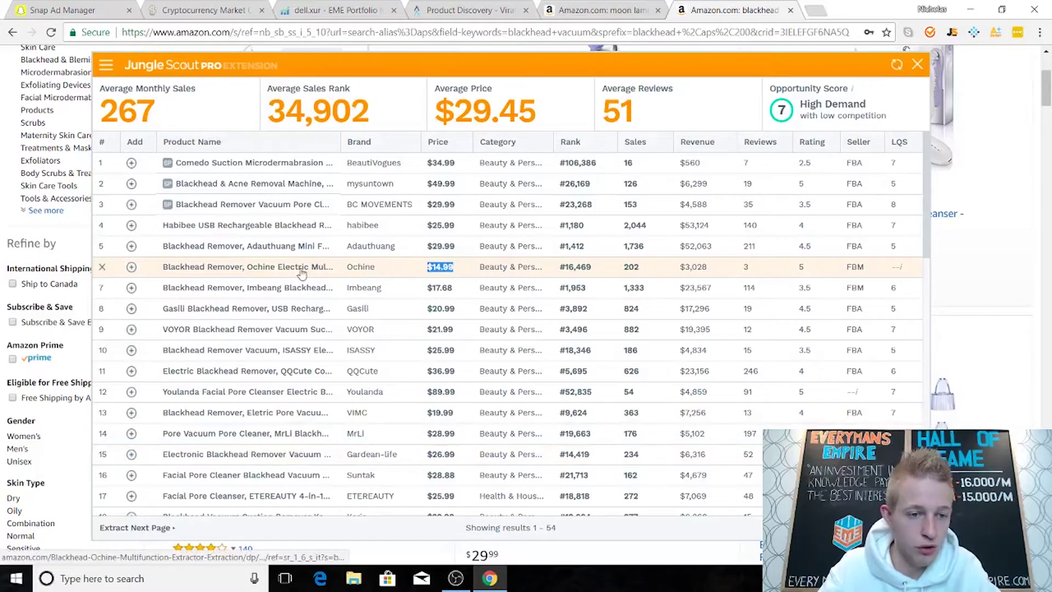
mouse_move(283, 291)
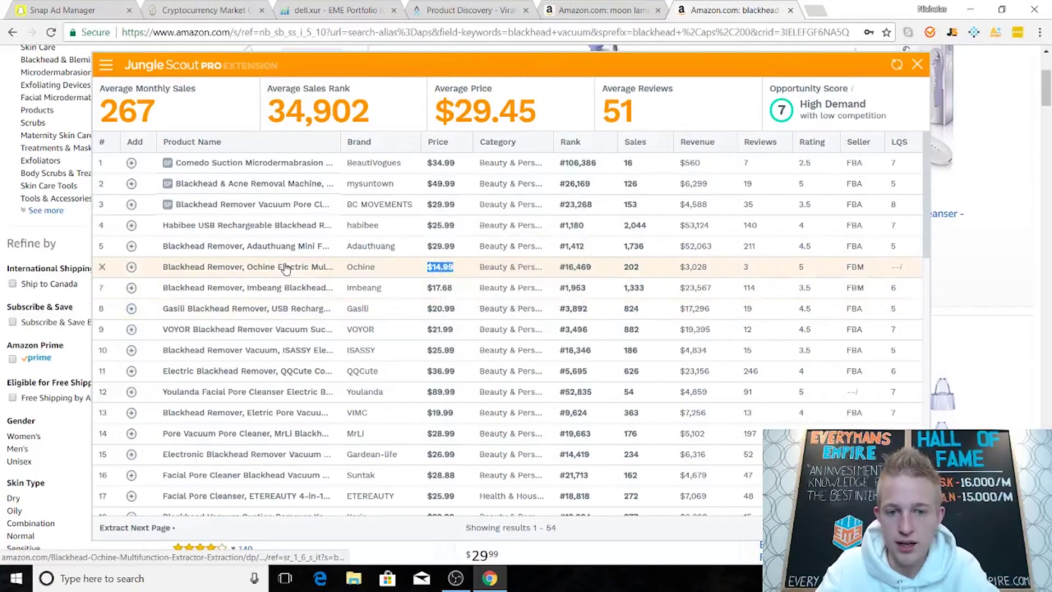
mouse_move(285, 267)
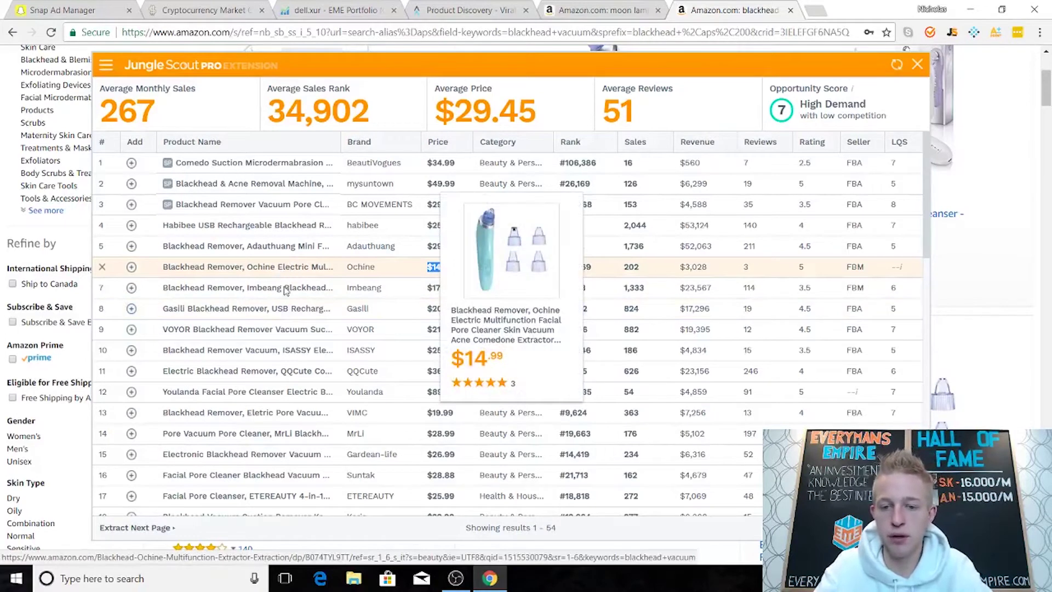
left_click(914, 66)
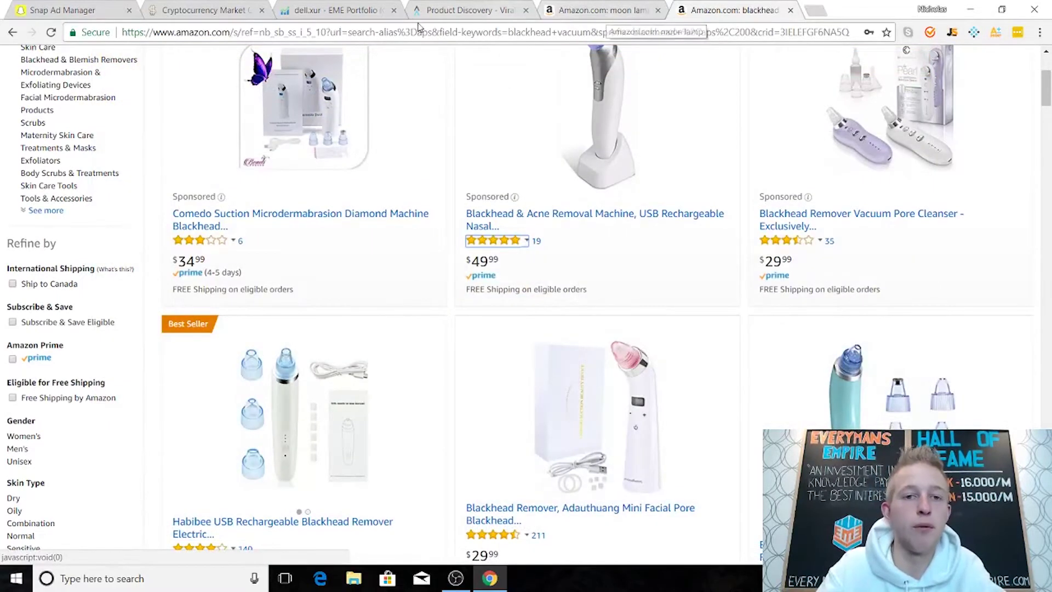
Step: Return to the Product Discovery keyword results and view the first entries of the list again
left_click(480, 16)
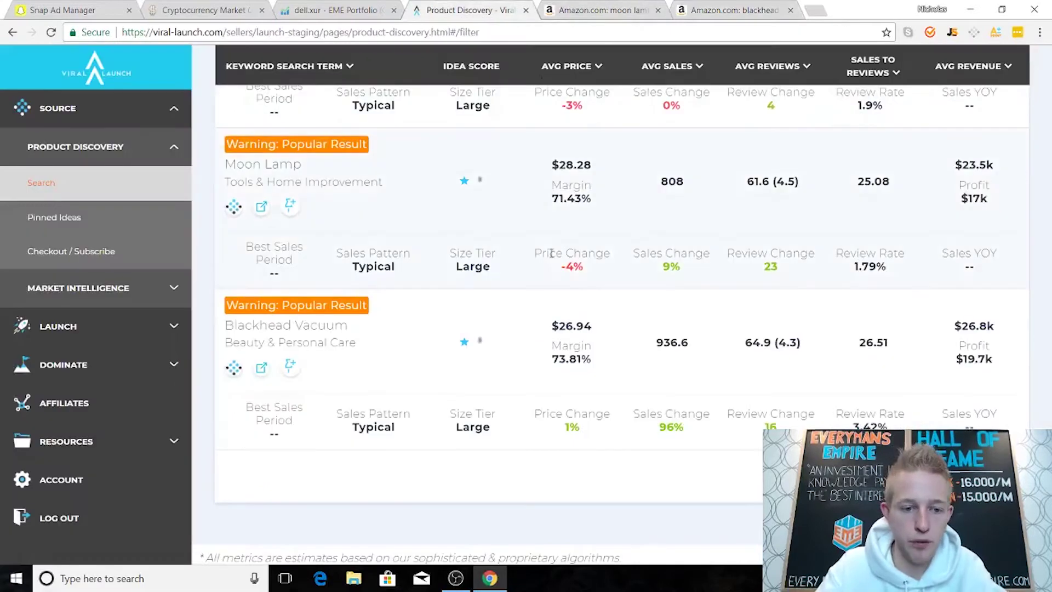
scroll(442, 322, "up", 8)
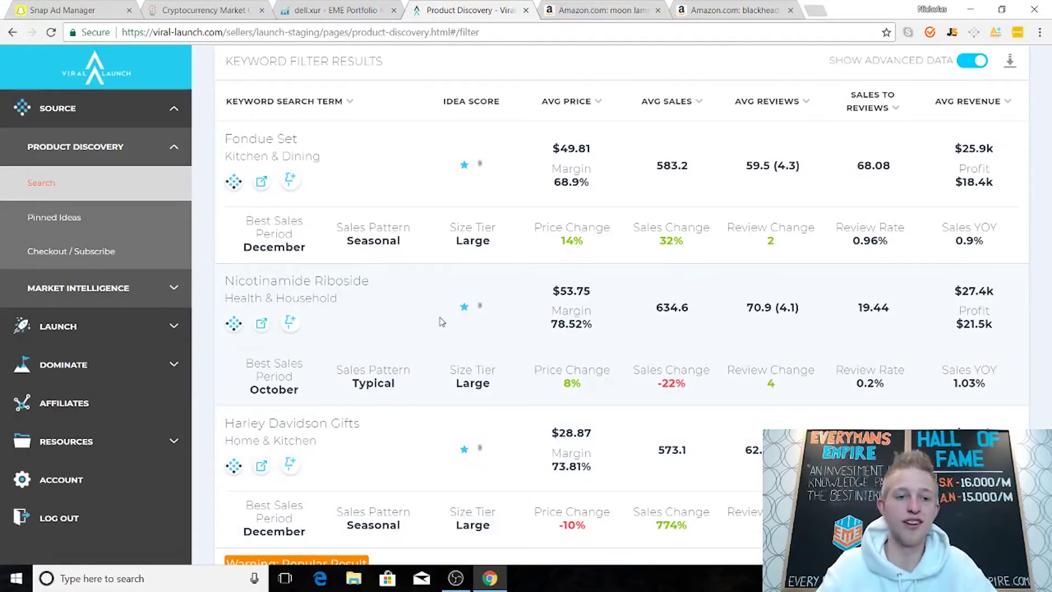
Step: Review the remaining keyword entries on the current Product Discovery results page, down to Scratch Map World, and move on to the following page
scroll(463, 268, "down", 5)
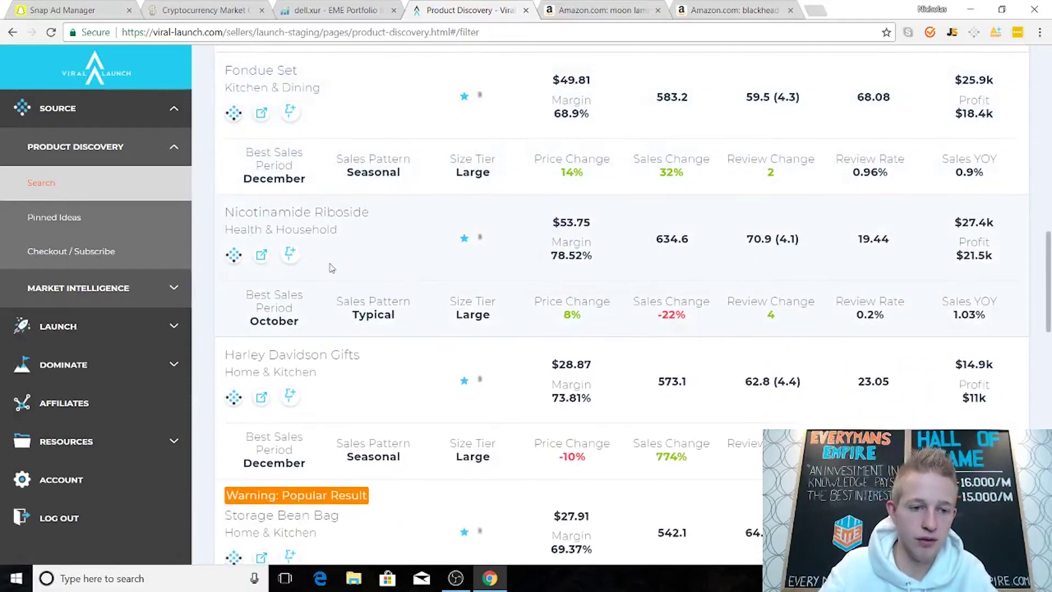
scroll(395, 294, "down", 6)
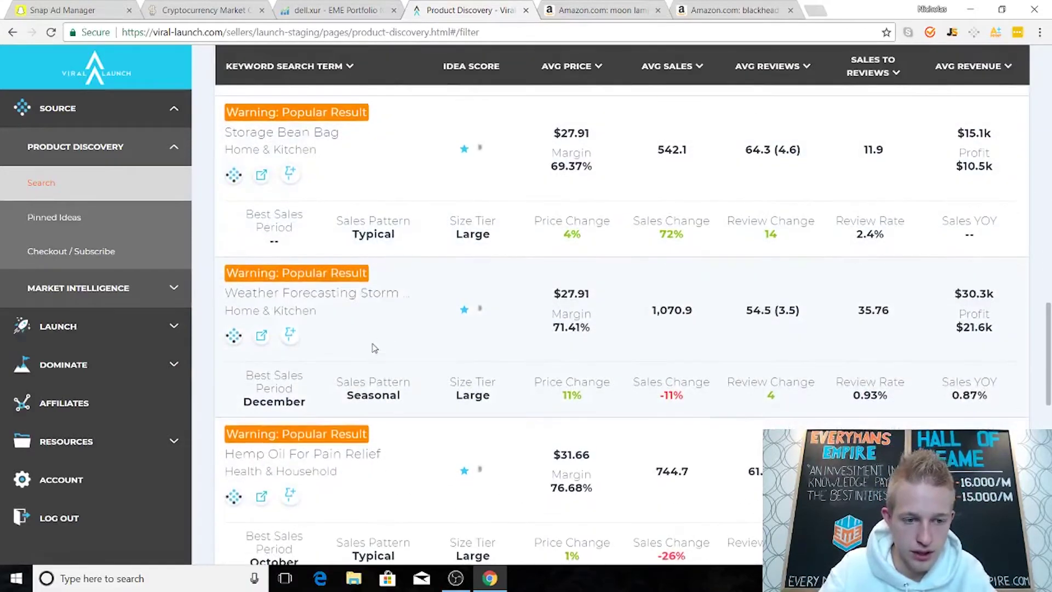
scroll(422, 334, "down", 7)
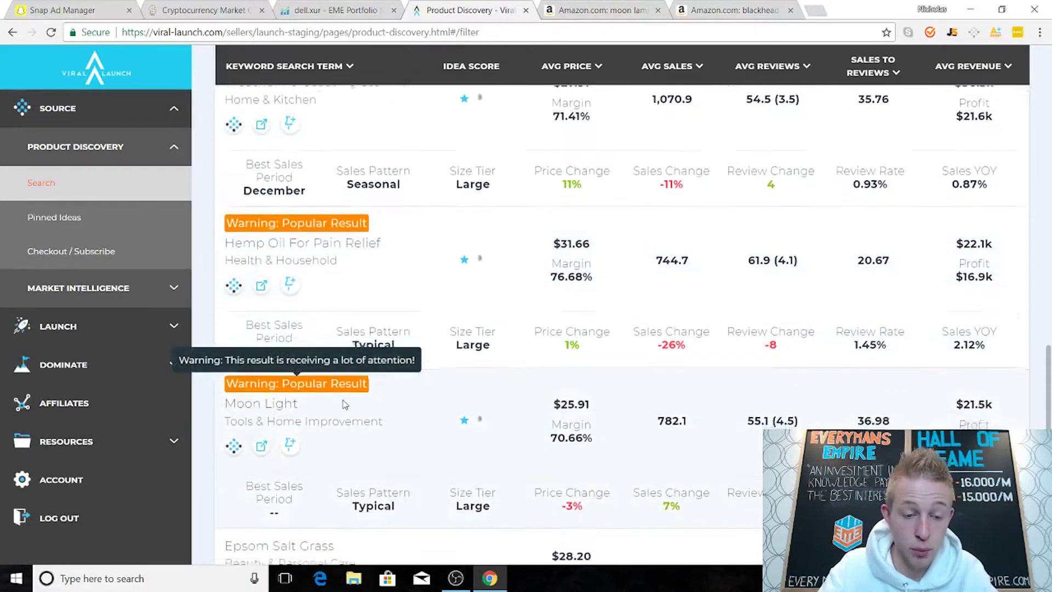
scroll(354, 323, "down", 4)
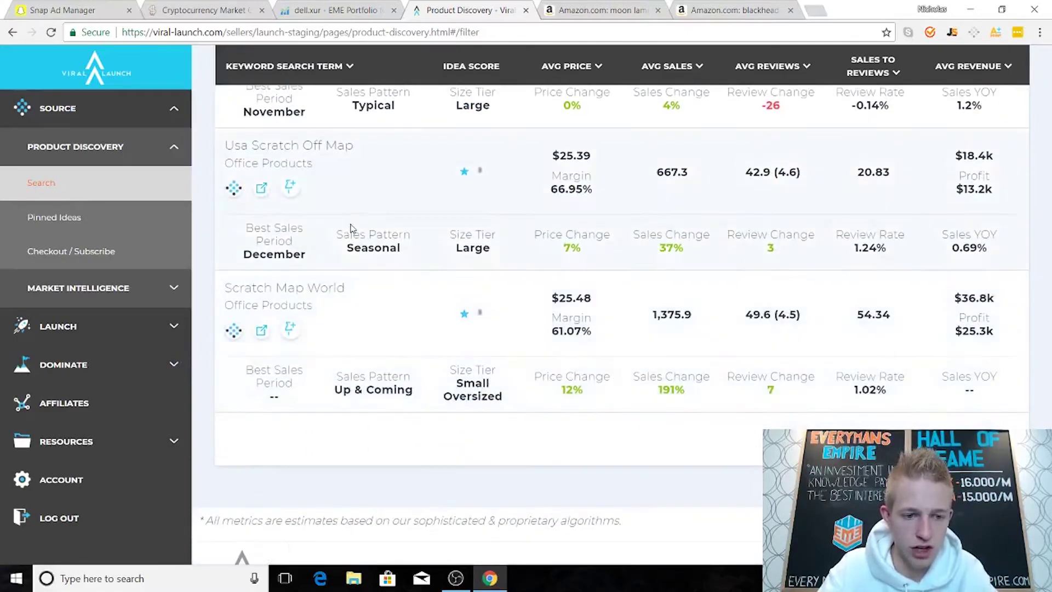
scroll(629, 345, "up", 20)
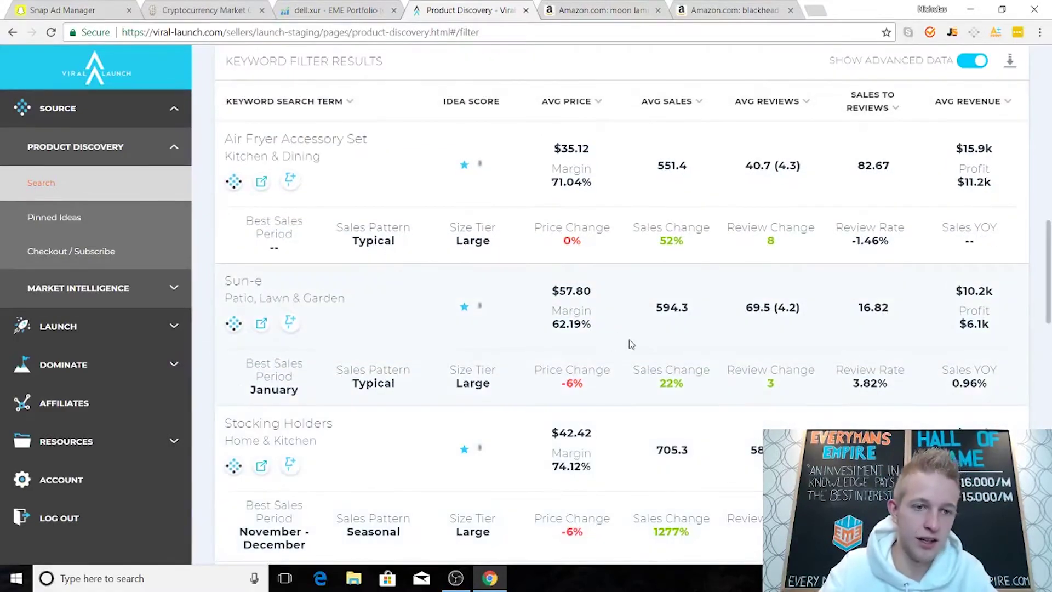
Step: Examine the keyword entries from Air Fryer Accessory Set through Gift For Housewarming, and go to the following results page
scroll(563, 322, "up", 3)
scroll(563, 314, "down", 8)
scroll(563, 315, "down", 4)
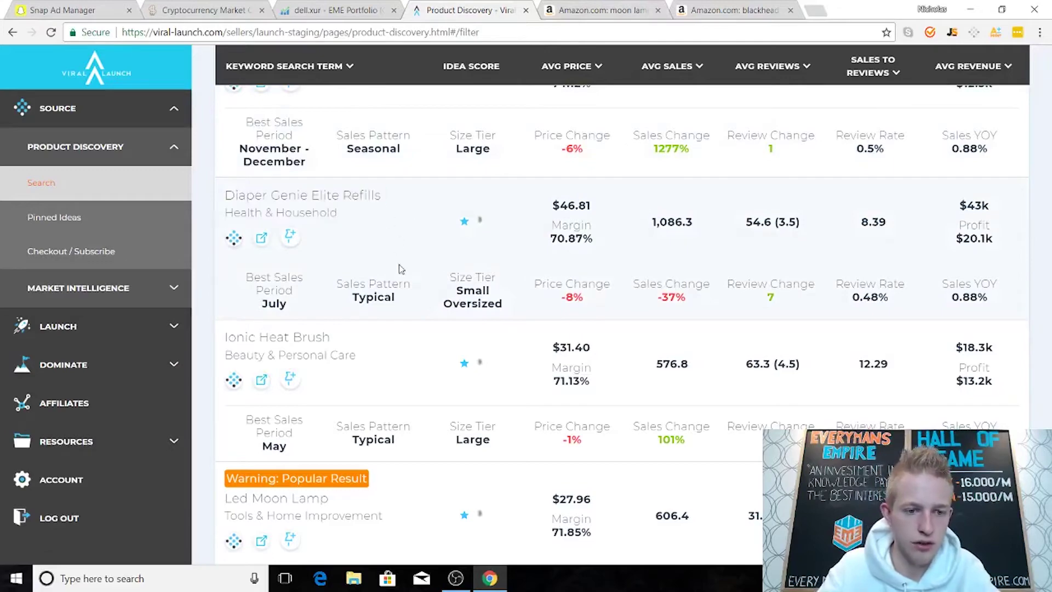
scroll(399, 268, "down", 4)
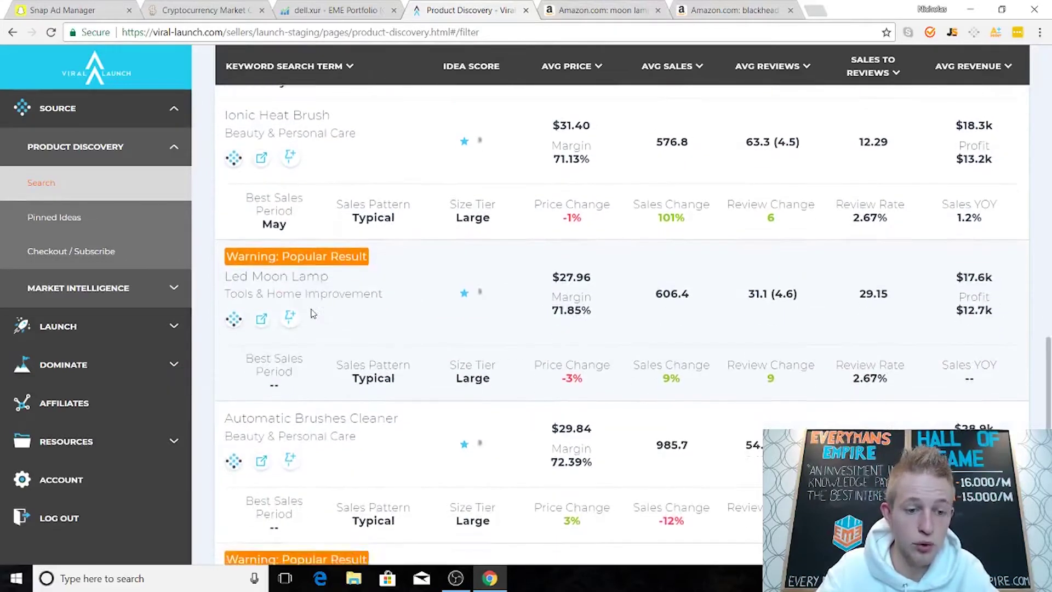
scroll(312, 313, "down", 7)
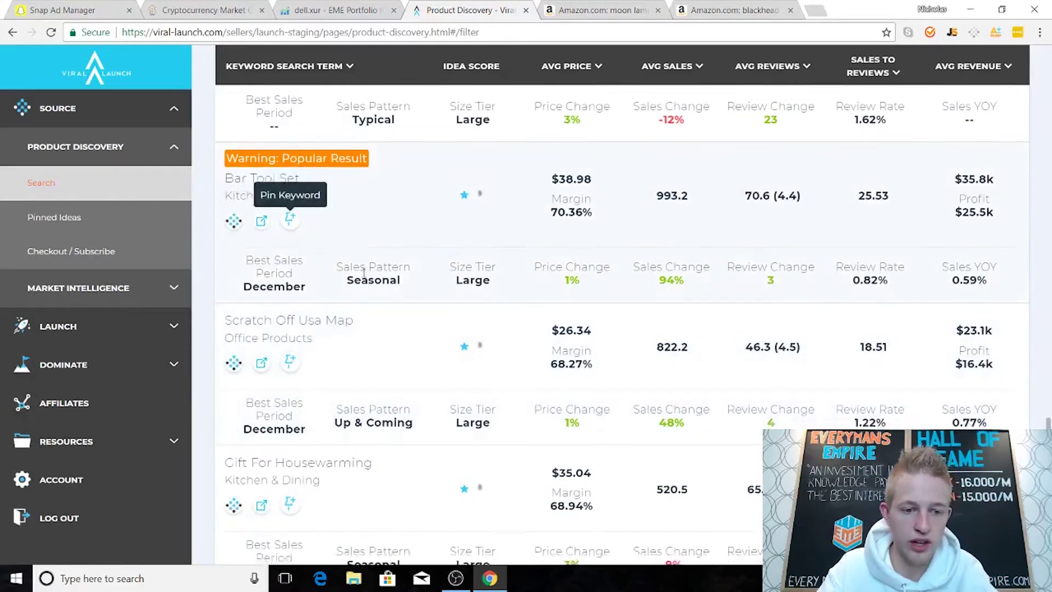
scroll(363, 272, "down", 4)
left_click(899, 414)
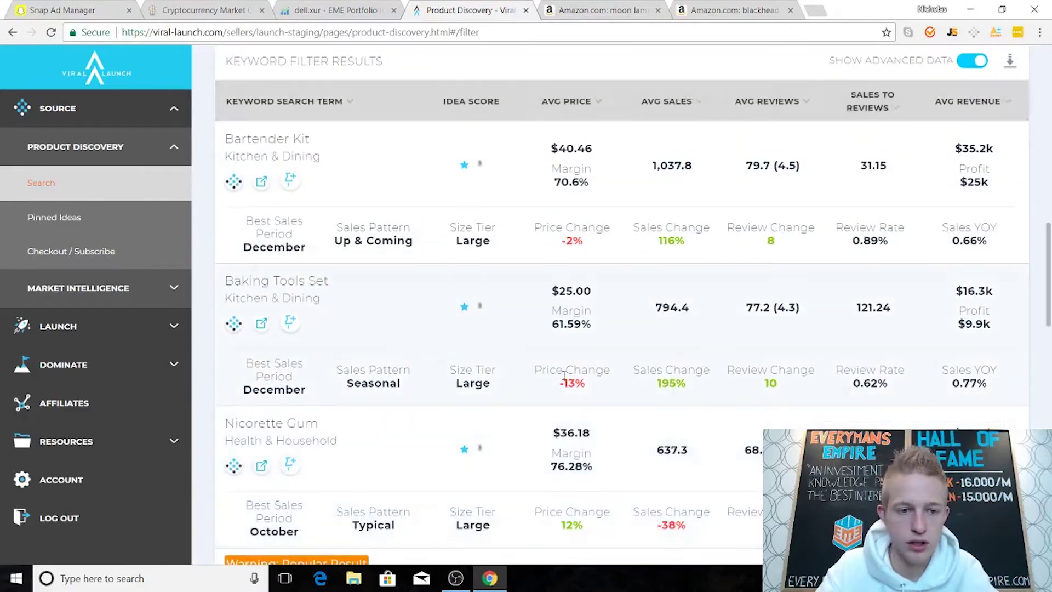
Step: Examine the keyword entries from Bartender Kit onward, focusing on Beauty And The Beast Rose and Vanity Light Kit
scroll(401, 222, "up", 4)
scroll(402, 221, "down", 5)
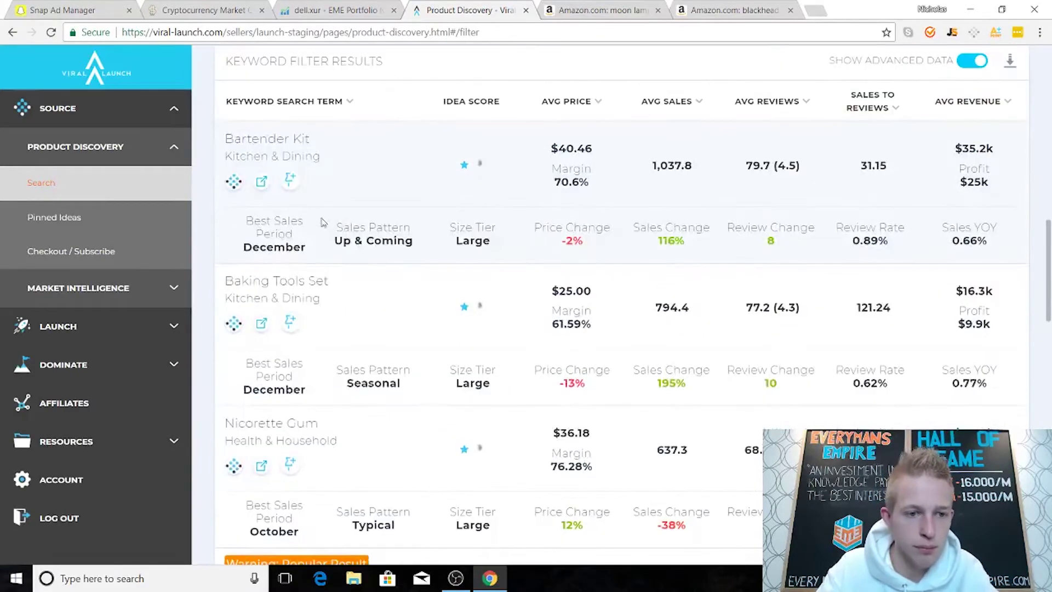
scroll(366, 180, "down", 4)
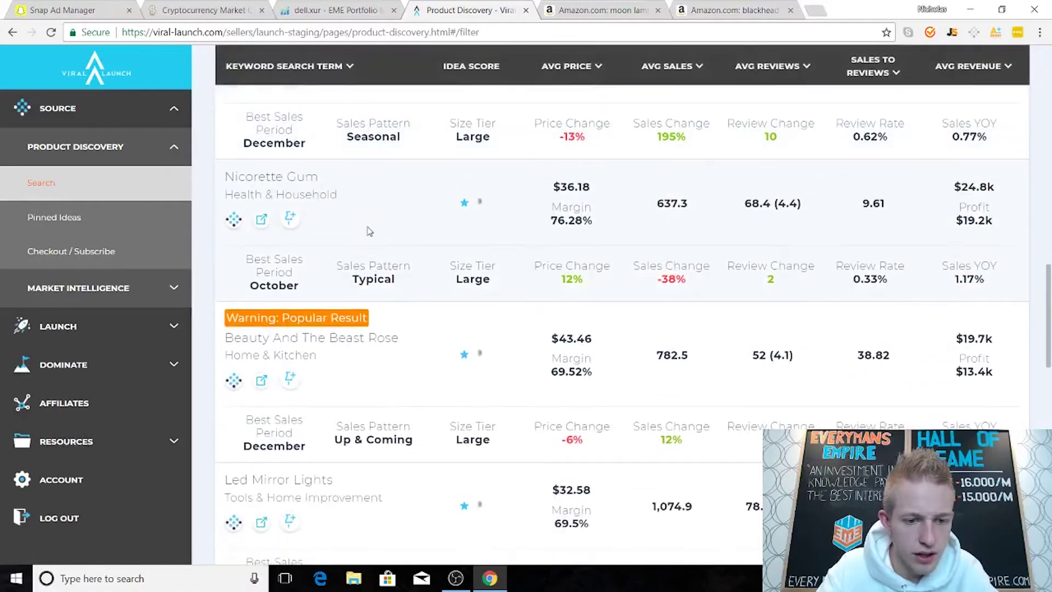
scroll(384, 318, "down", 1)
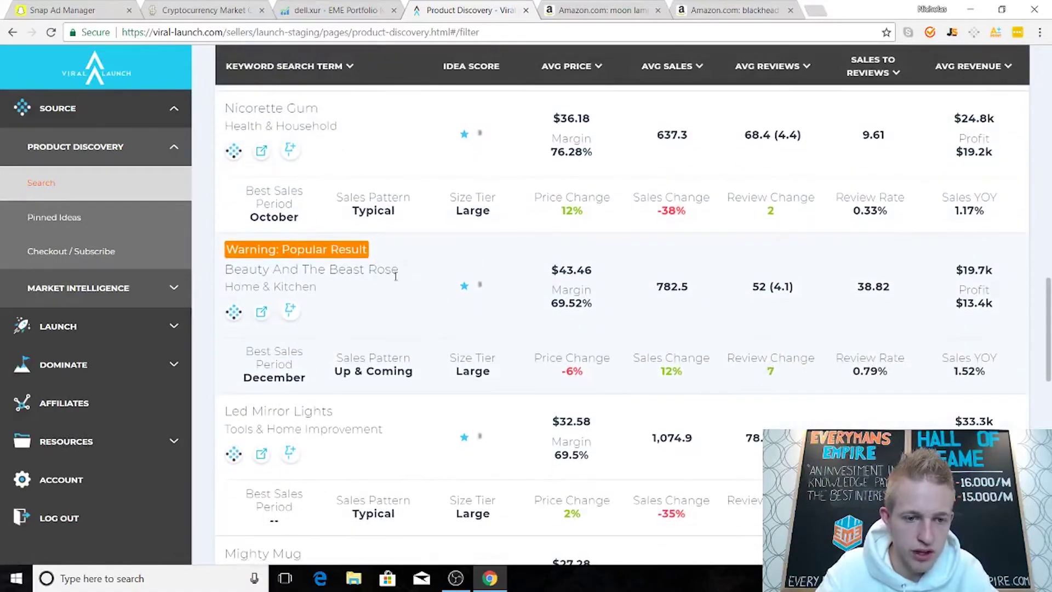
left_click_drag(396, 277, 307, 274)
left_click(395, 305)
scroll(394, 307, "down", 5)
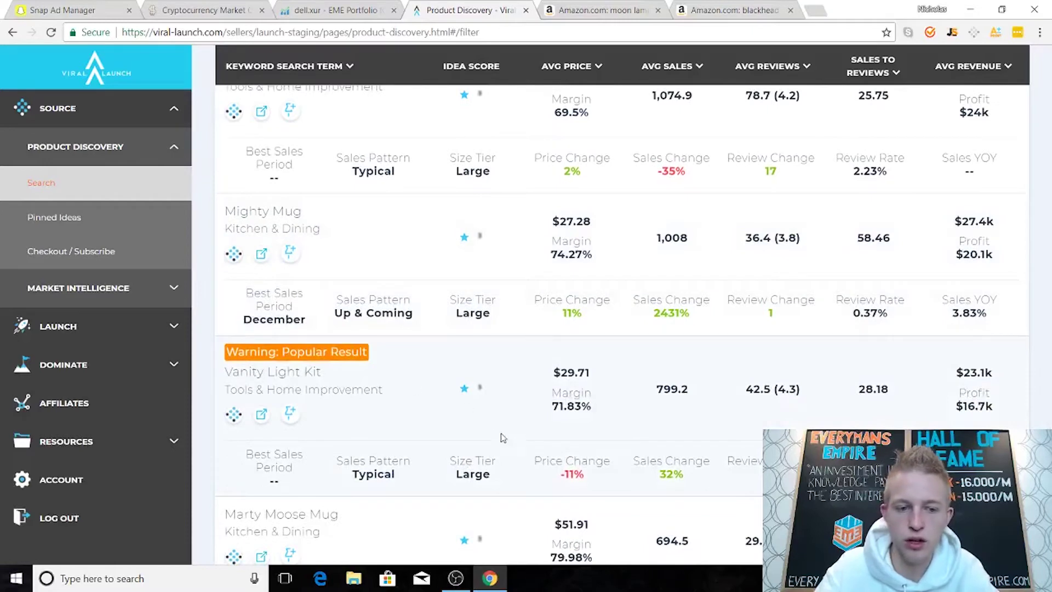
left_click_drag(357, 368, 234, 368)
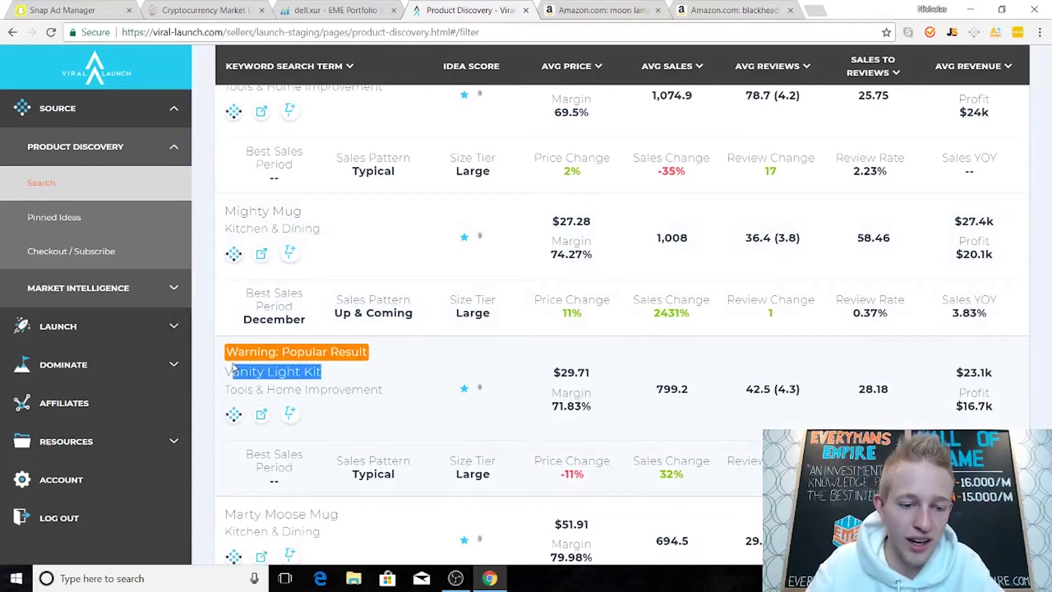
left_click(406, 395)
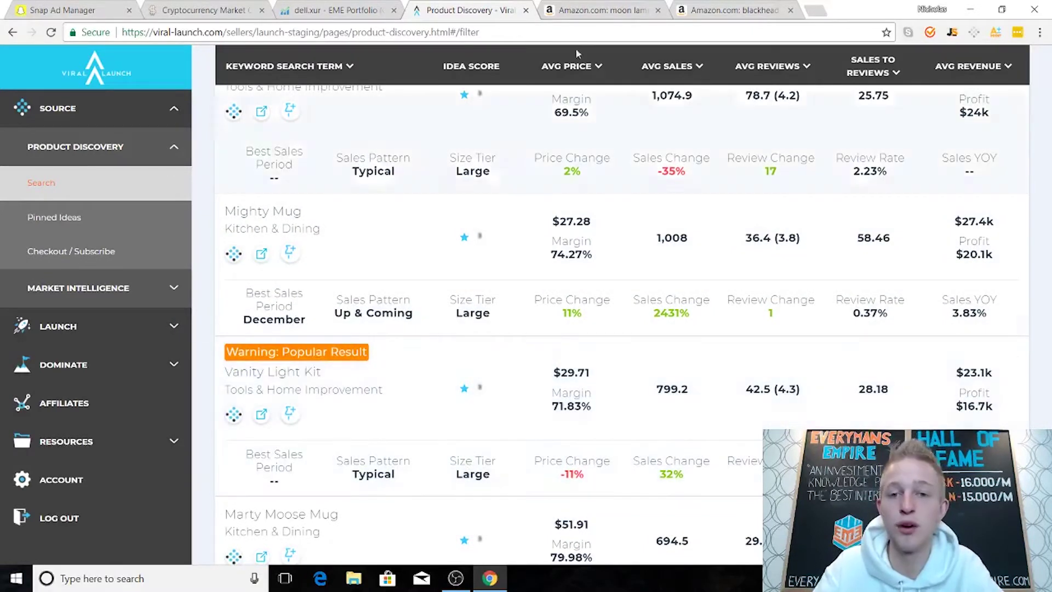
Step: Open Amazon.com in a new tab and search it for "vanity light kit"
left_click(816, 11)
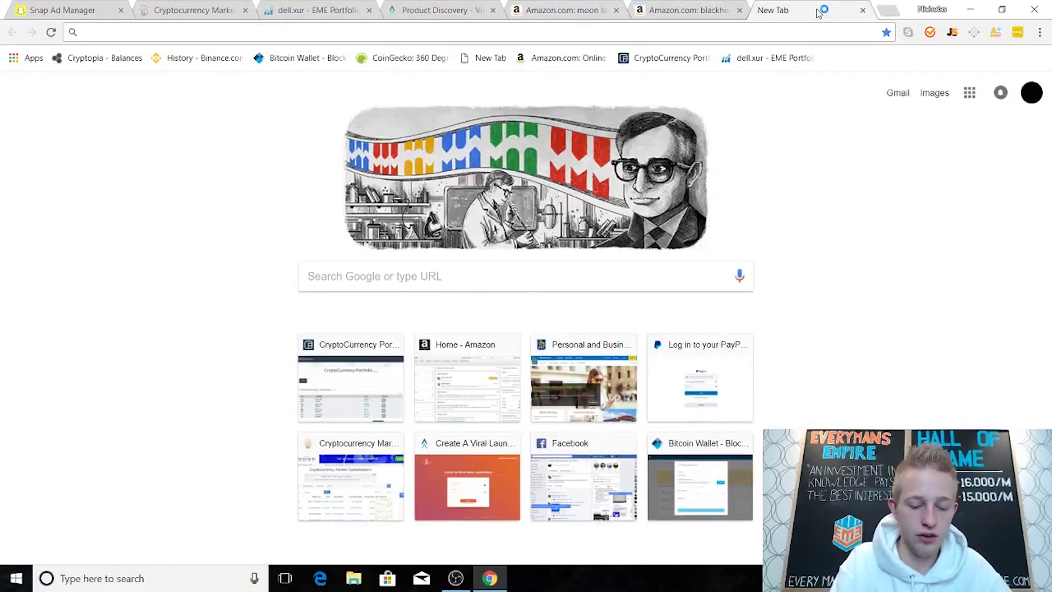
type("www.amazon.com")
key("Return")
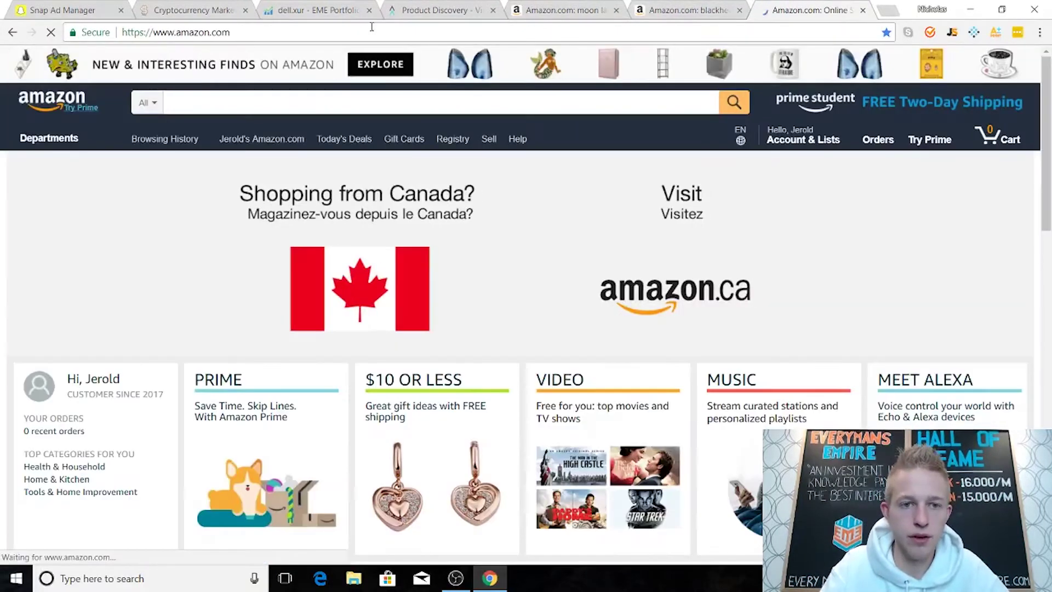
left_click(432, 10)
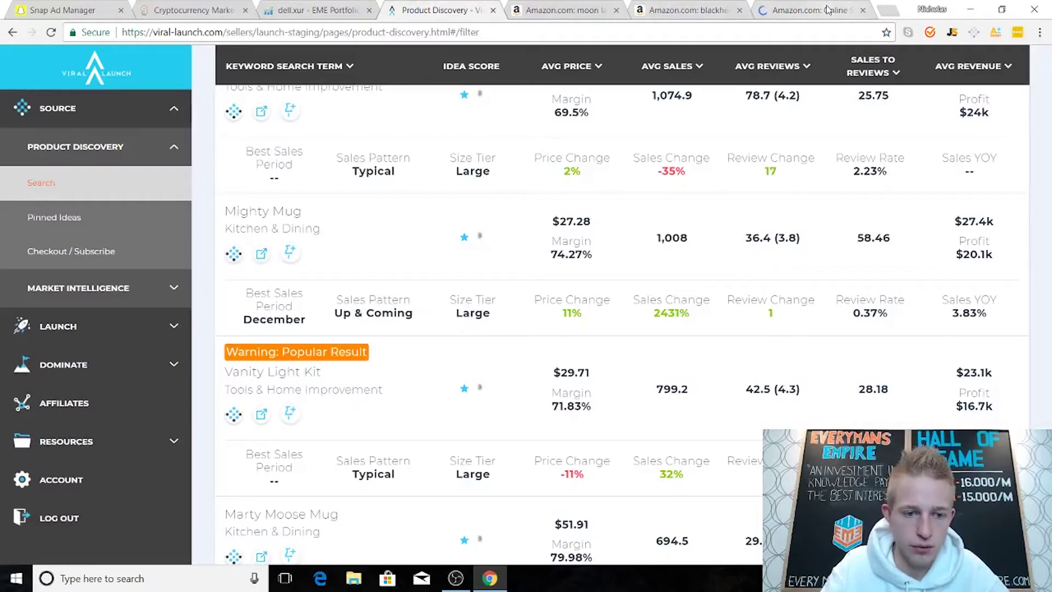
left_click(828, 10)
left_click(231, 104)
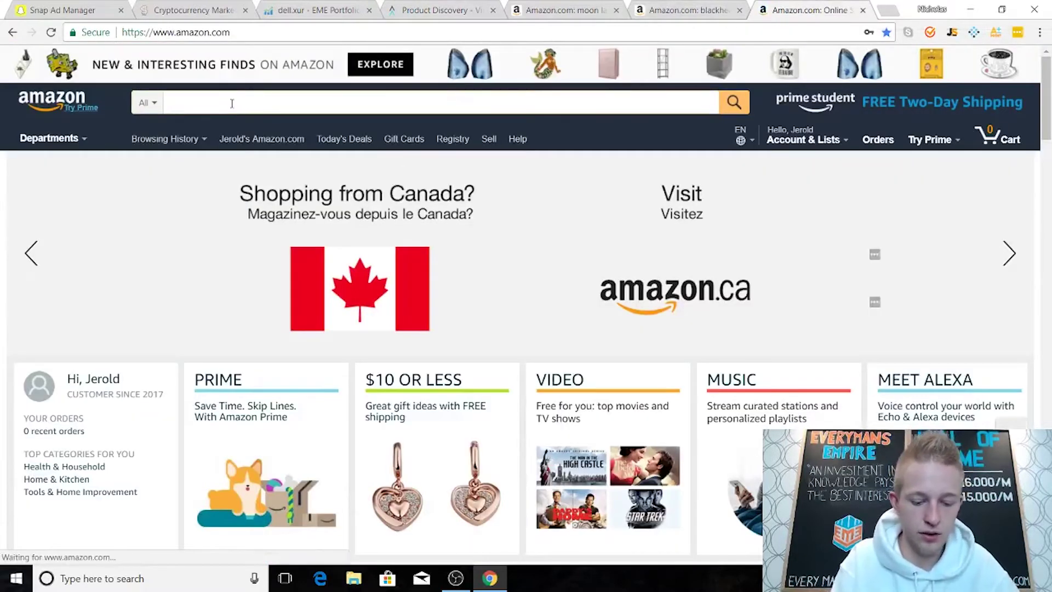
type("vanity l")
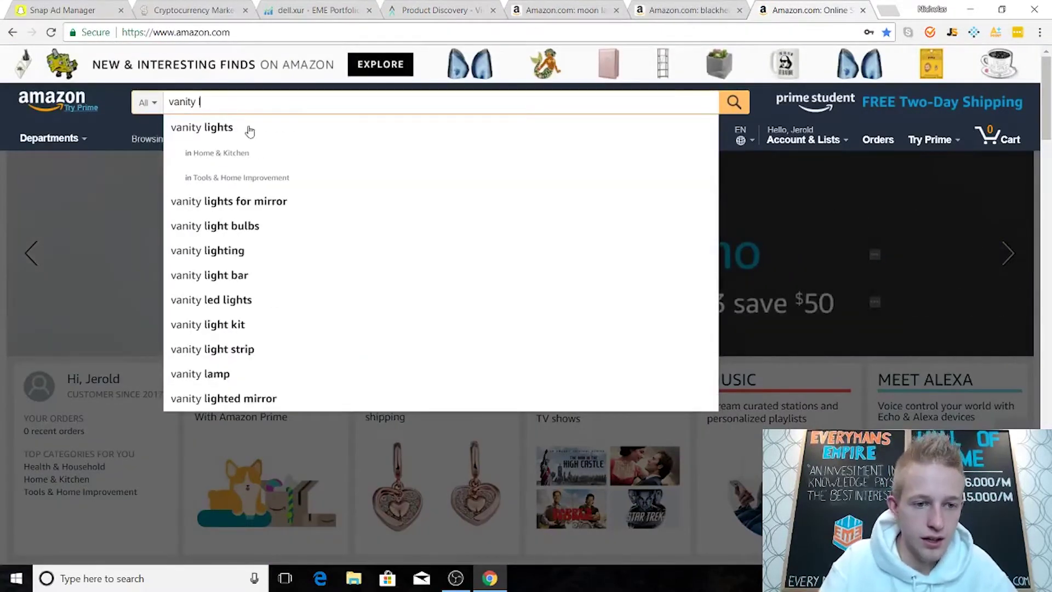
left_click(313, 333)
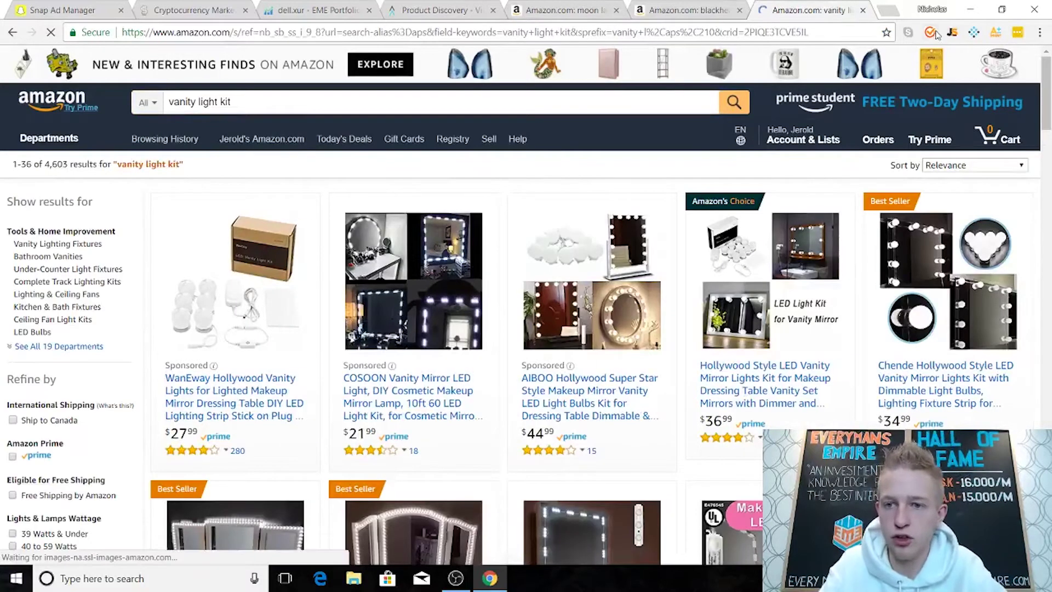
Step: Run the Jungle Scout extension on the vanity light kit results and examine the listings' metrics, including the Hollywood Style WanEway listing's price
left_click(931, 33)
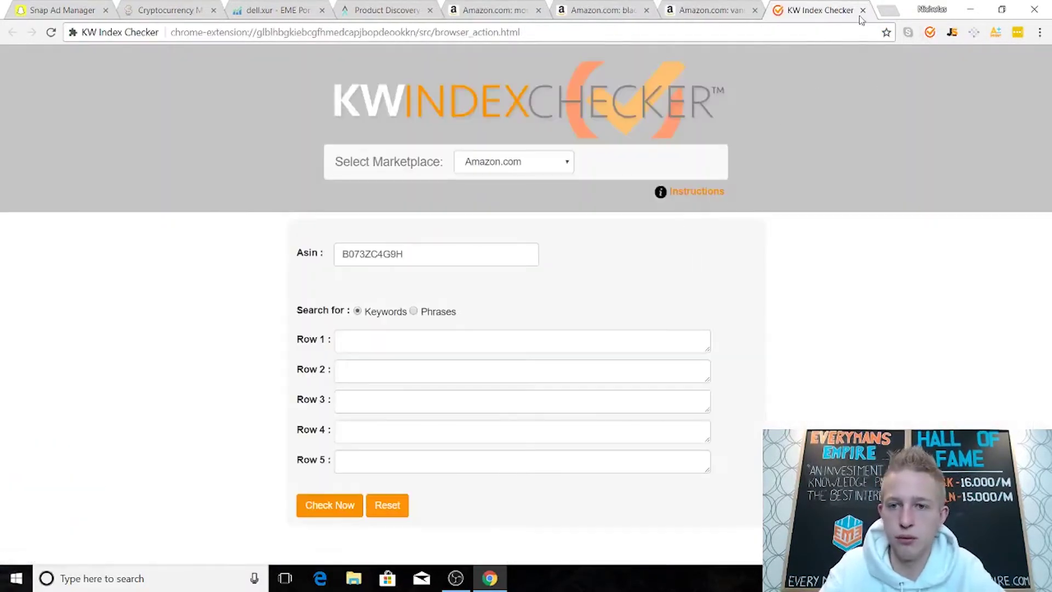
left_click(862, 11)
left_click(952, 33)
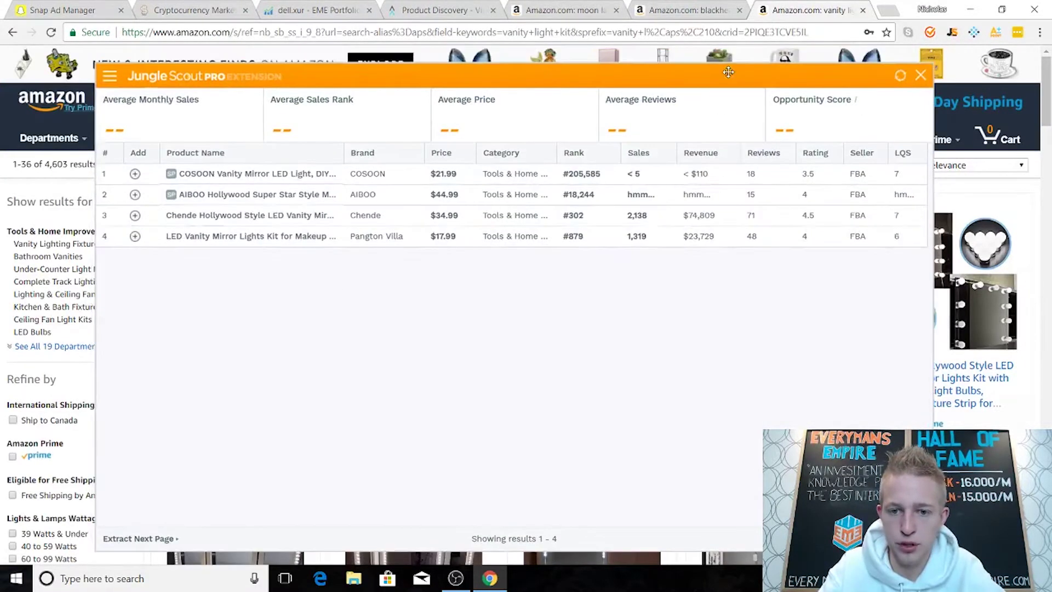
left_click_drag(722, 62, 818, 77)
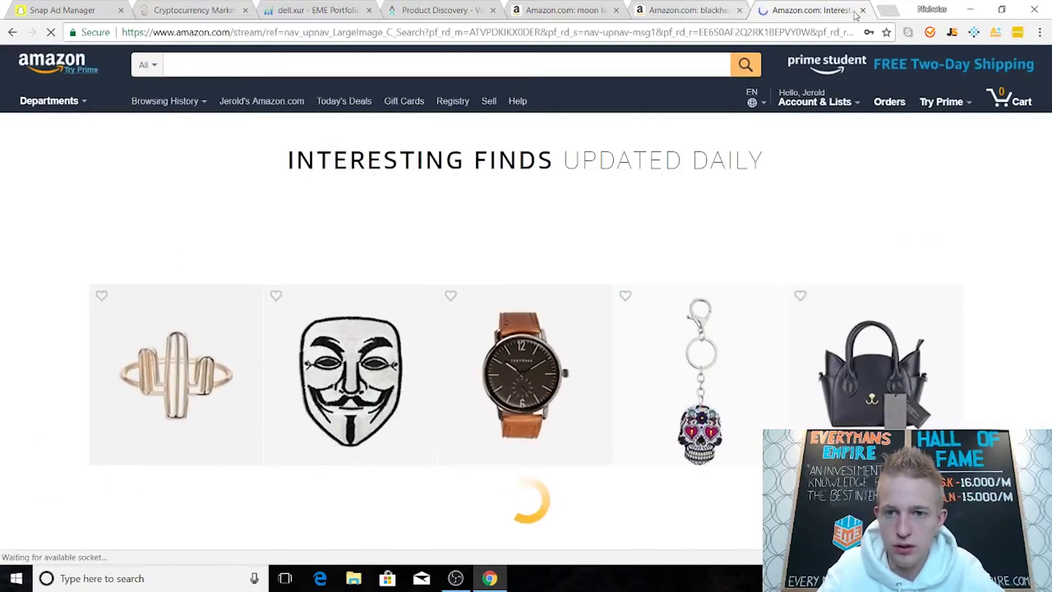
key("alt+Left")
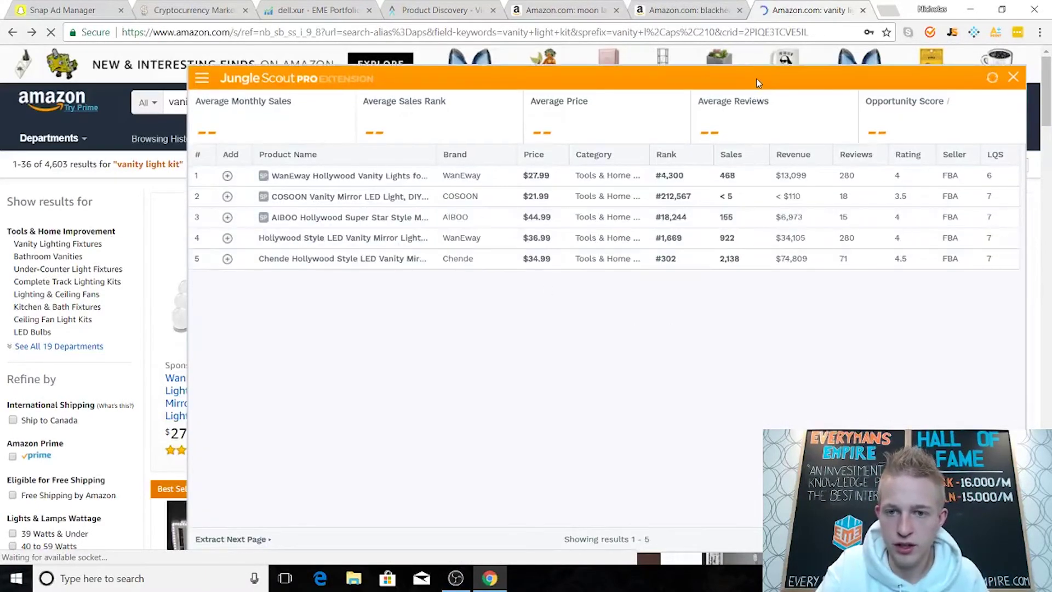
left_click_drag(756, 78, 721, 73)
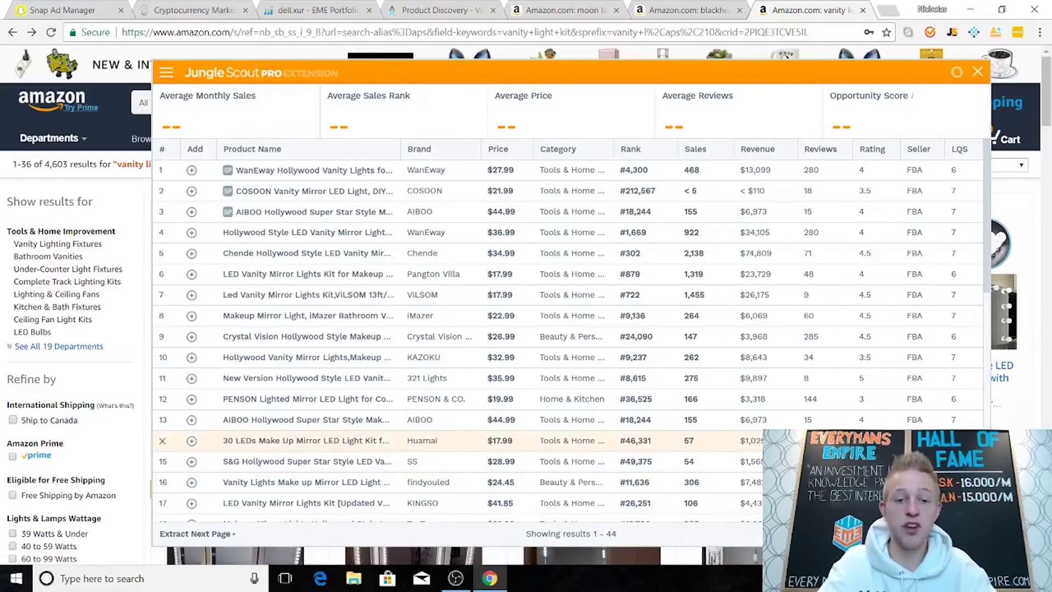
left_click_drag(484, 240, 516, 233)
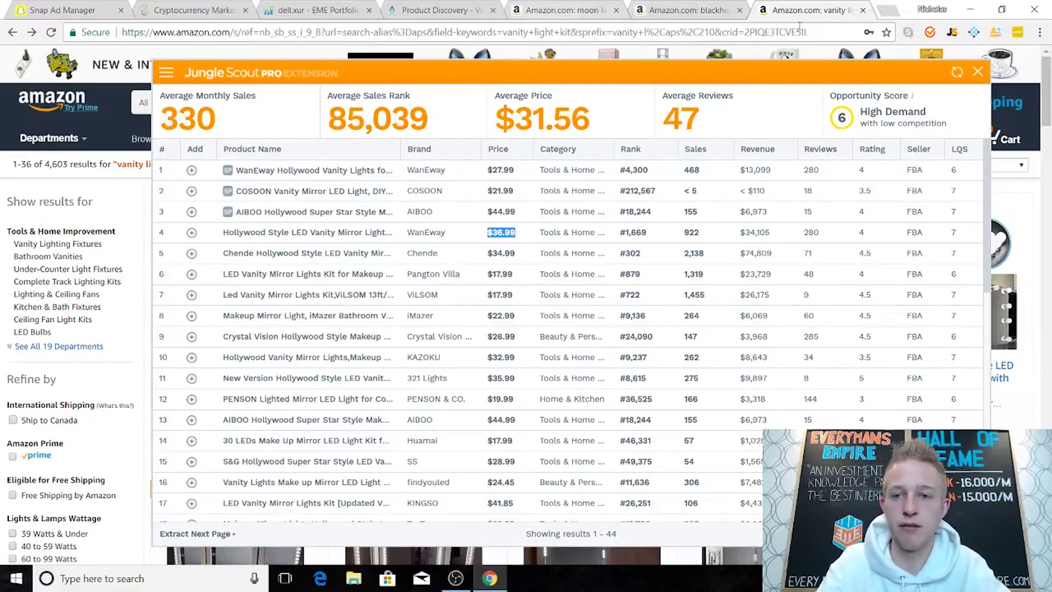
Step: Open Alibaba in a new tab, dismiss the notification request, and search its products for "moon lamp"
left_click(888, 12)
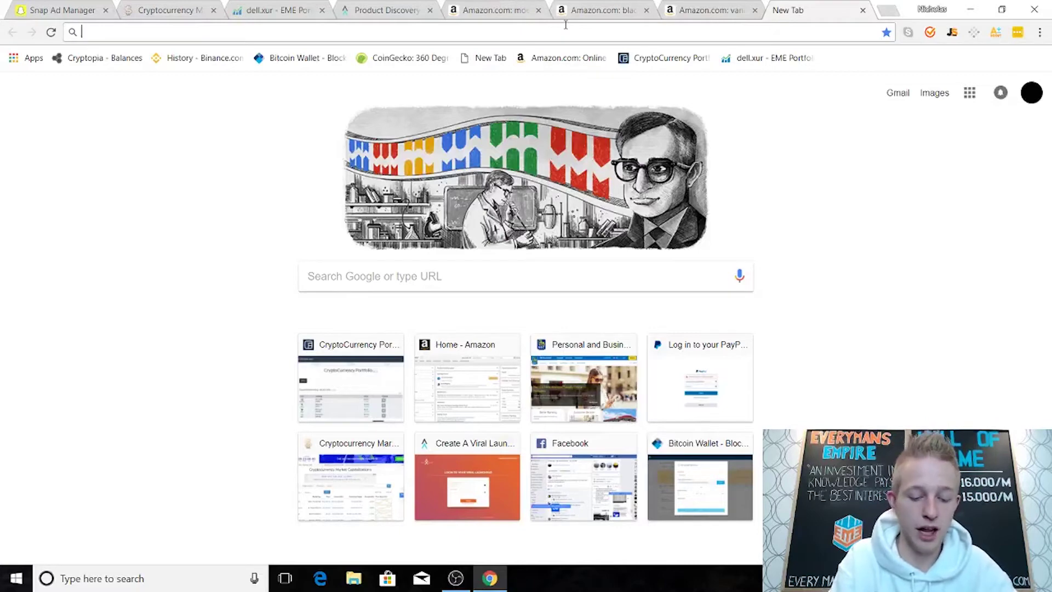
type("alibaba")
key("Return")
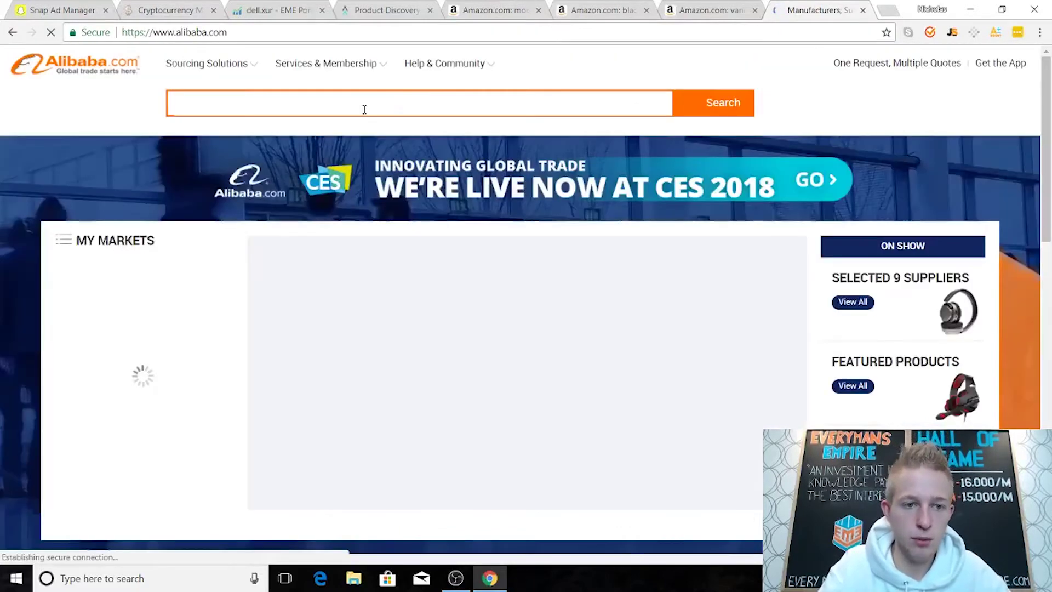
type("swan")
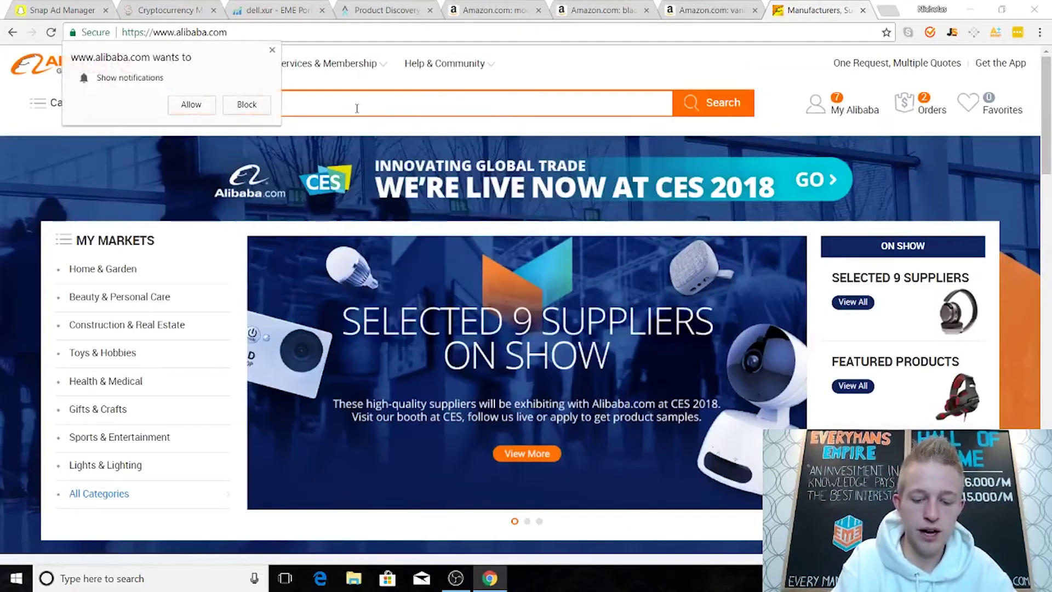
left_click(272, 50)
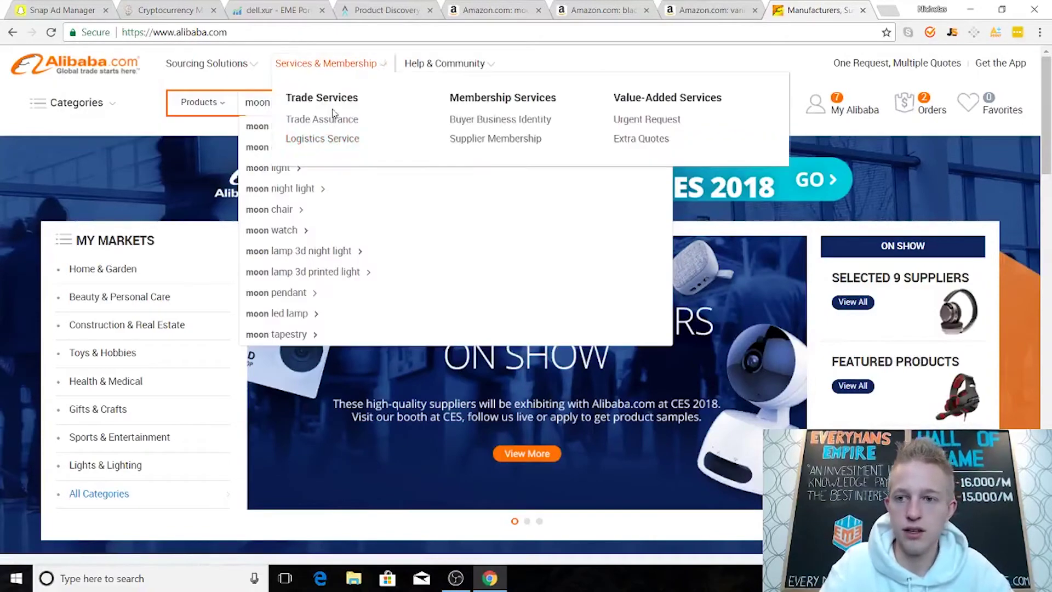
left_click(257, 126)
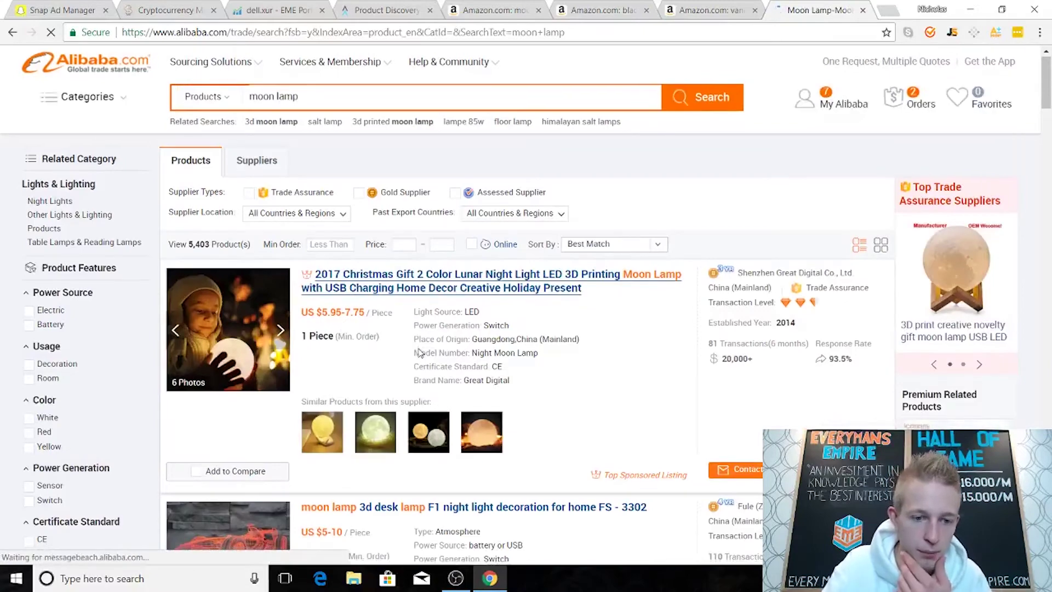
Step: Examine the unit prices and minimum order quantities of the moon lamp supplier listings
scroll(371, 279, "down", 1)
scroll(371, 279, "down", 1)
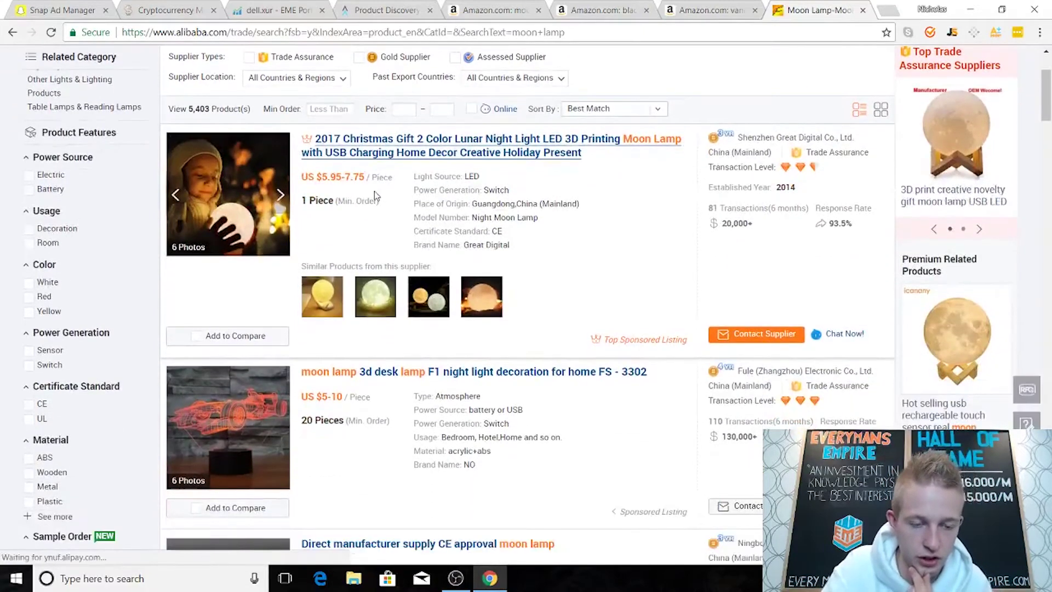
scroll(372, 195, "down", 1)
scroll(371, 195, "down", 2)
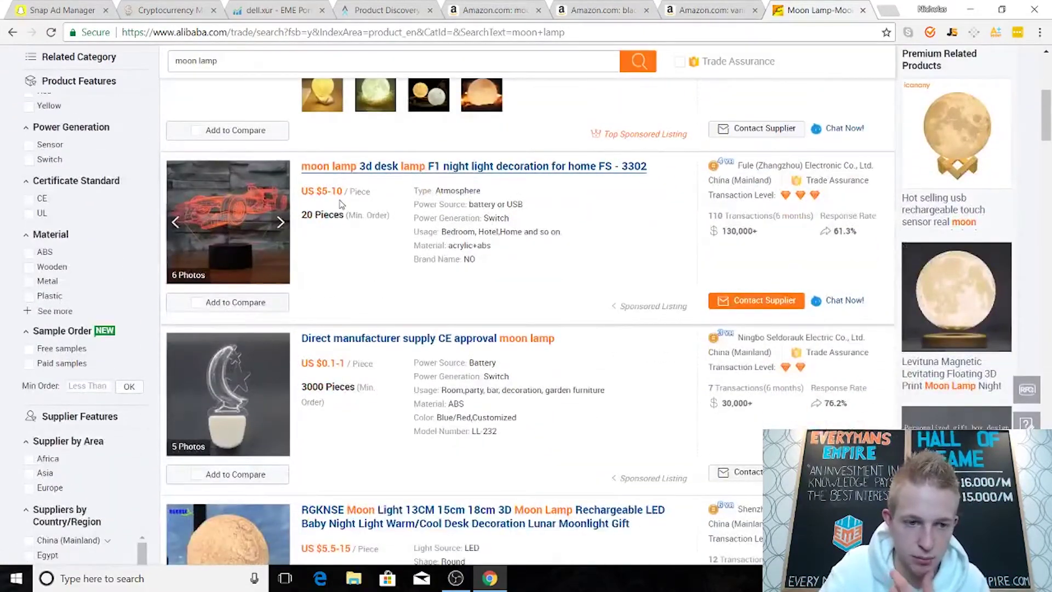
scroll(340, 203, "down", 5)
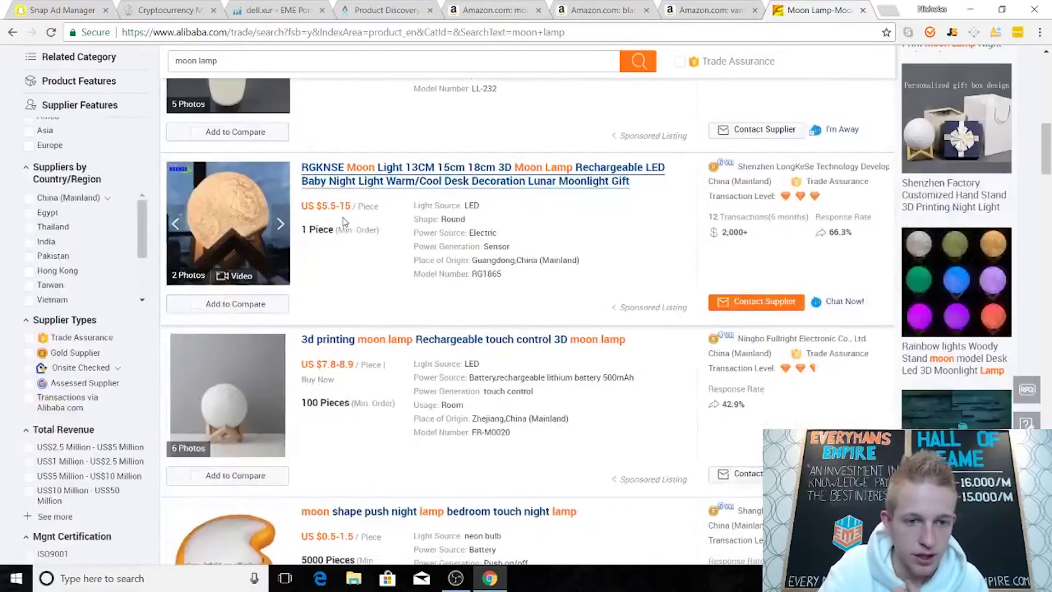
Step: Compare price ranges and minimum orders further down the moon lamp results, including the LED Night Light, 5.7 Inch and USB LED 3D-printed lamps
scroll(344, 222, "down", 4)
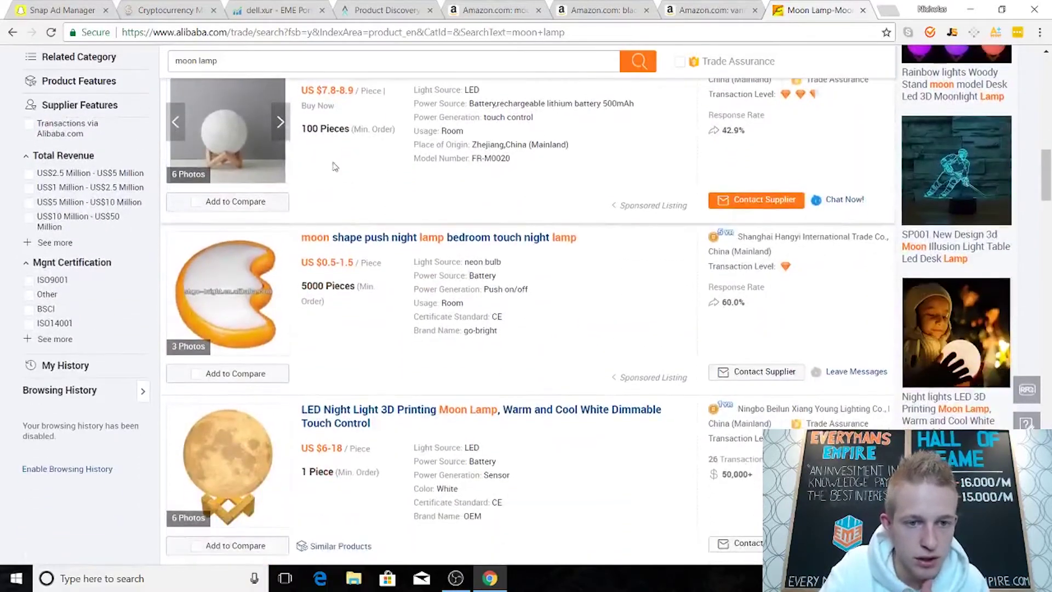
scroll(340, 102, "down", 4)
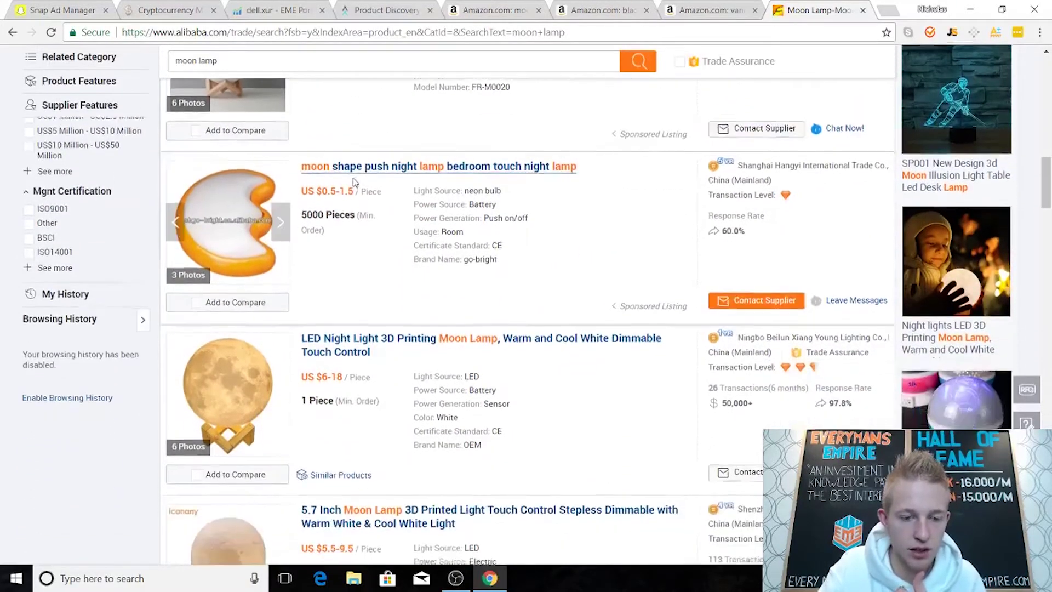
scroll(357, 197, "down", 1)
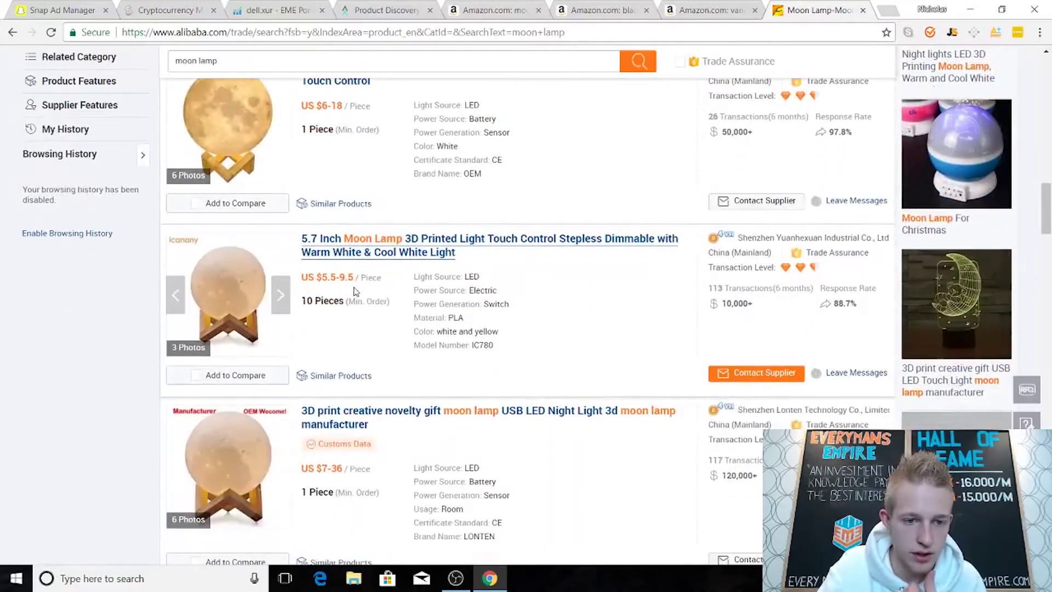
scroll(351, 291, "down", 1)
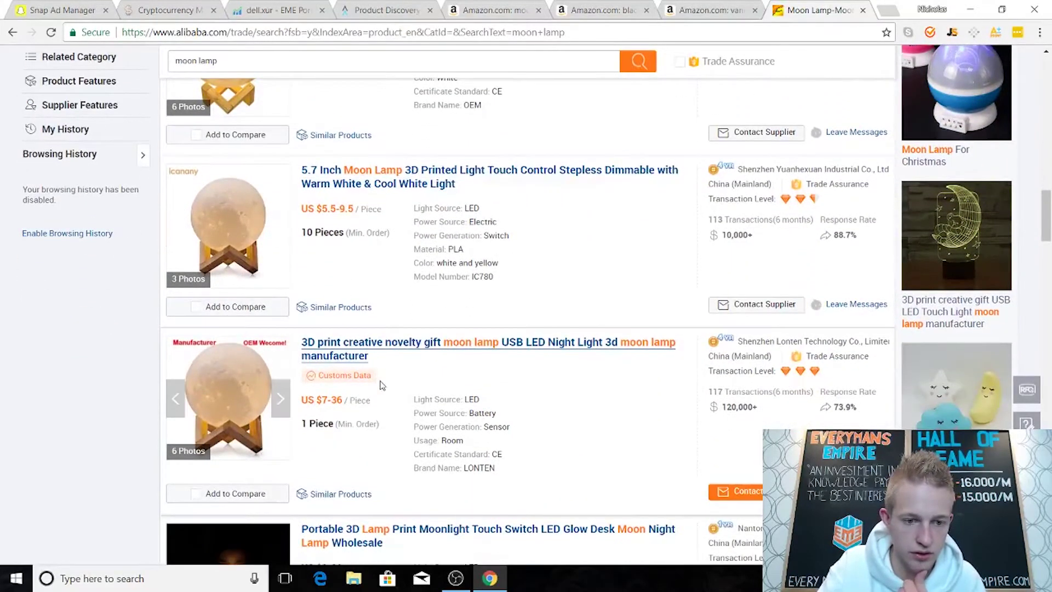
scroll(379, 355, "up", 1)
scroll(299, 453, "up", 2)
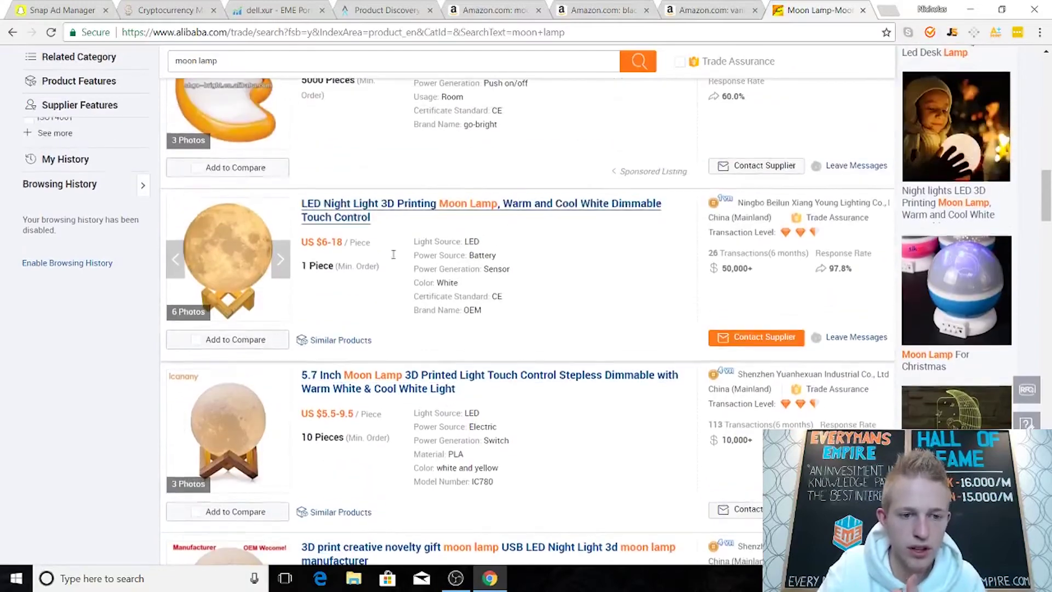
scroll(299, 453, "down", 2)
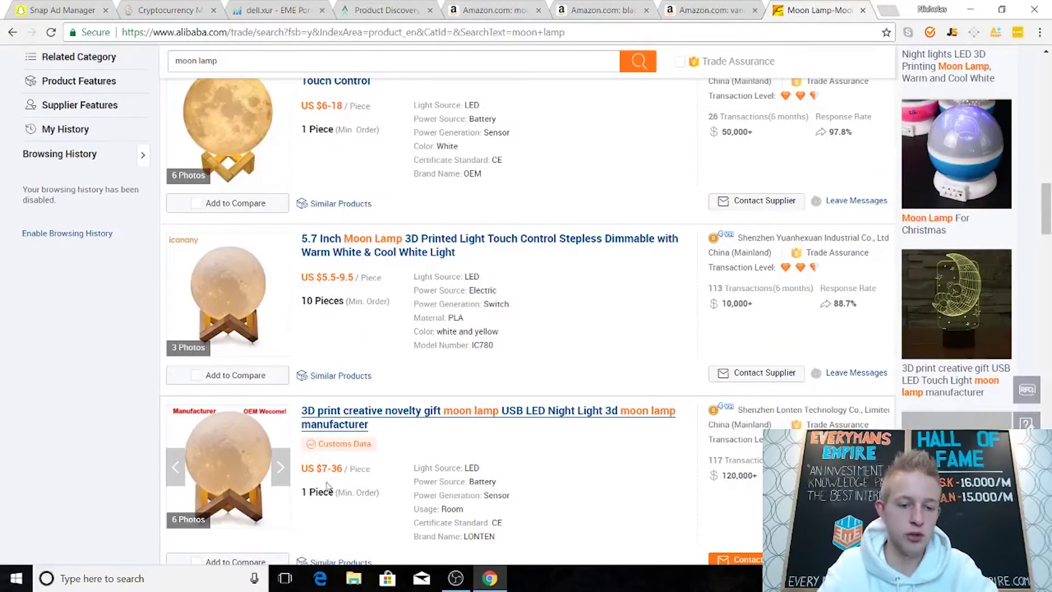
scroll(318, 482, "down", 1)
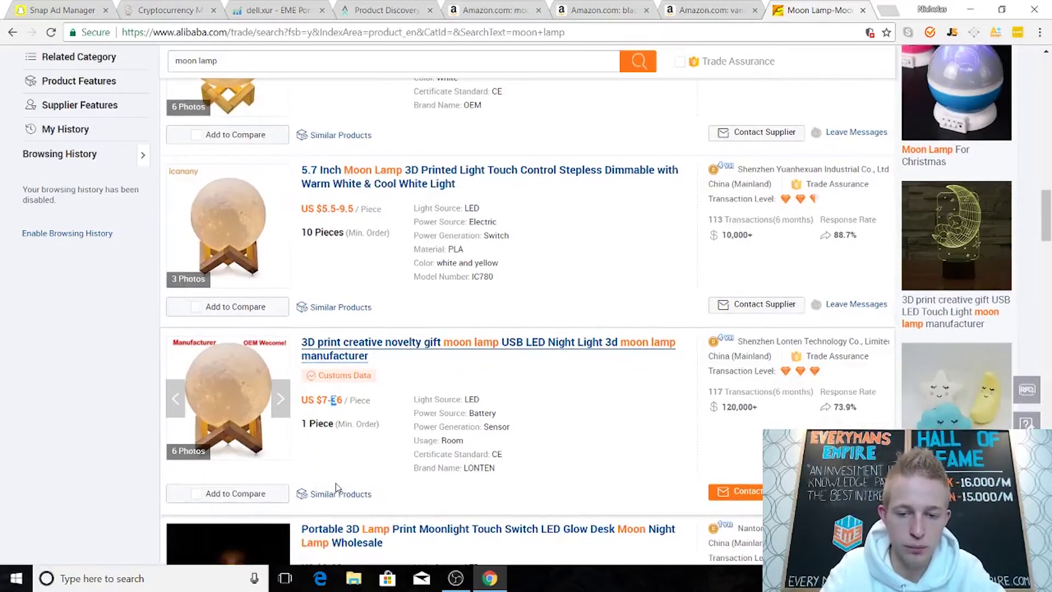
scroll(336, 487, "down", 5)
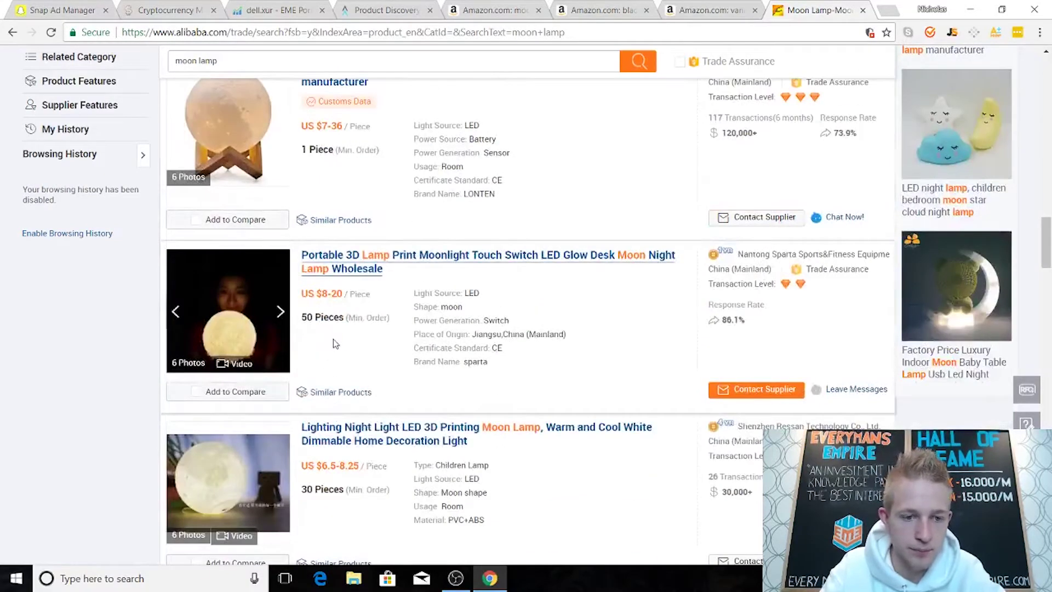
scroll(334, 319, "down", 1)
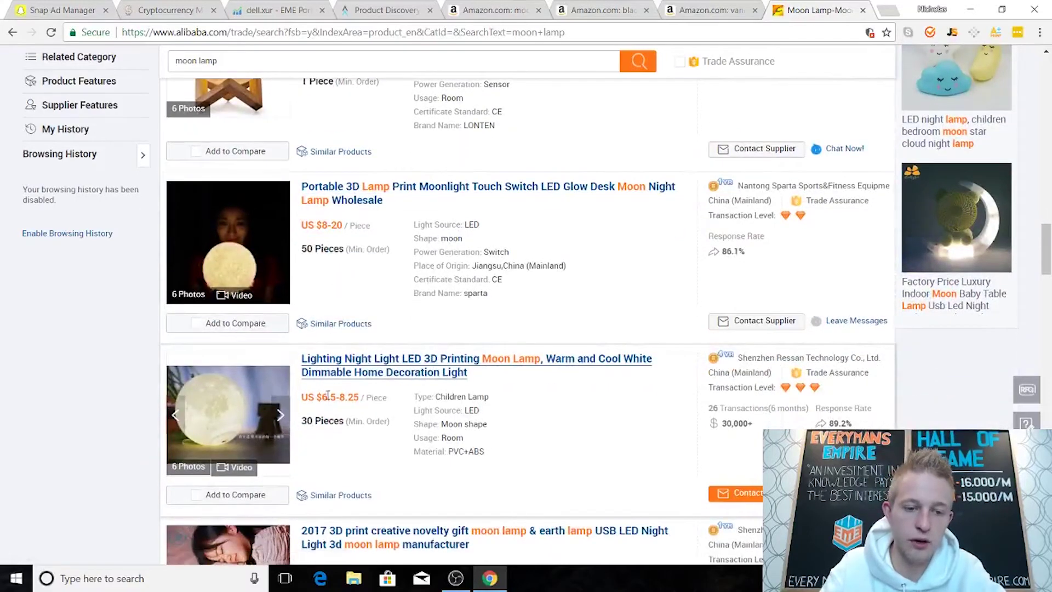
scroll(391, 420, "up", 2)
scroll(406, 395, "down", 2)
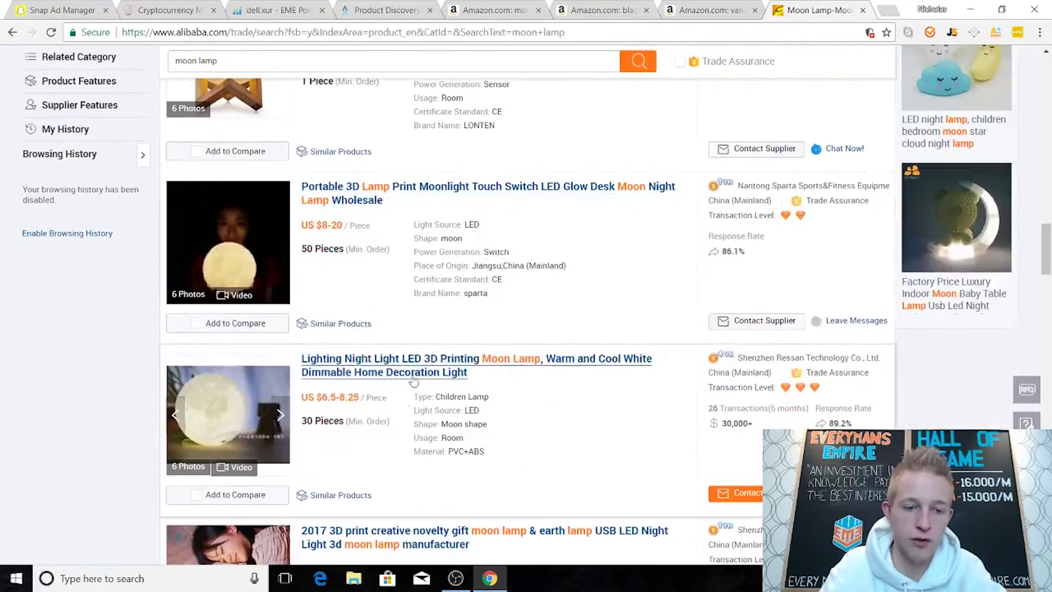
scroll(408, 364, "up", 17)
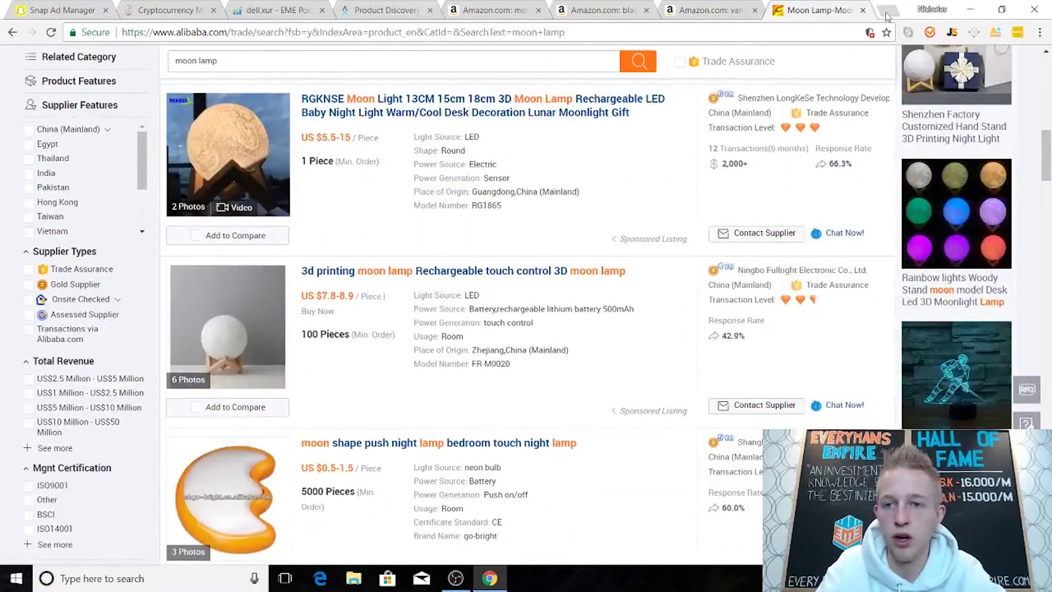
Step: Return to Amazon's moon lamp results, dismiss the Jungle Scout overlay, open the CPLA Lighting Night Light listing and copy its ASIN from the URL
left_click(478, 13)
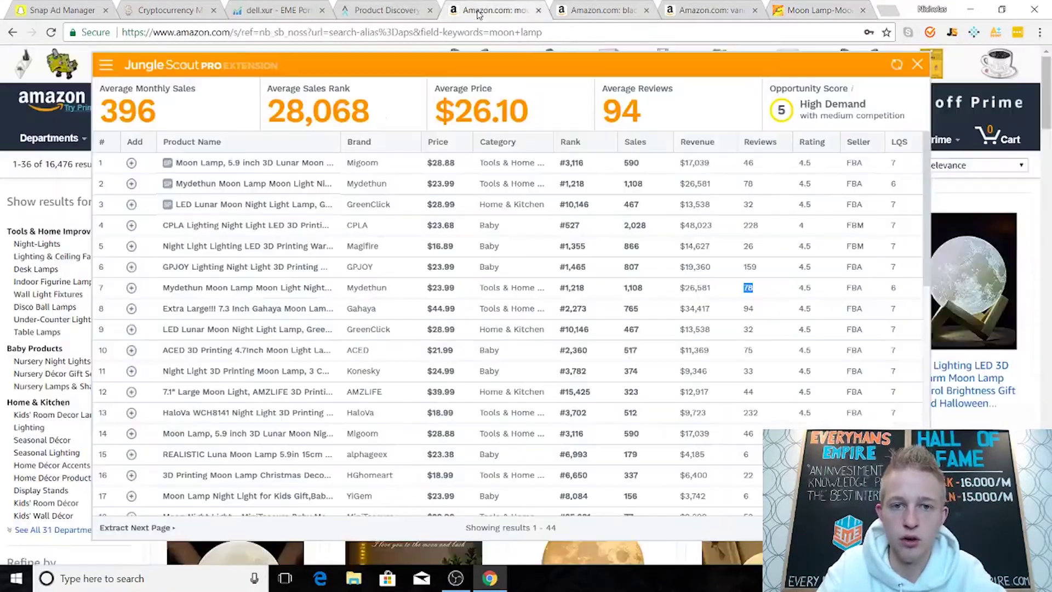
left_click(916, 64)
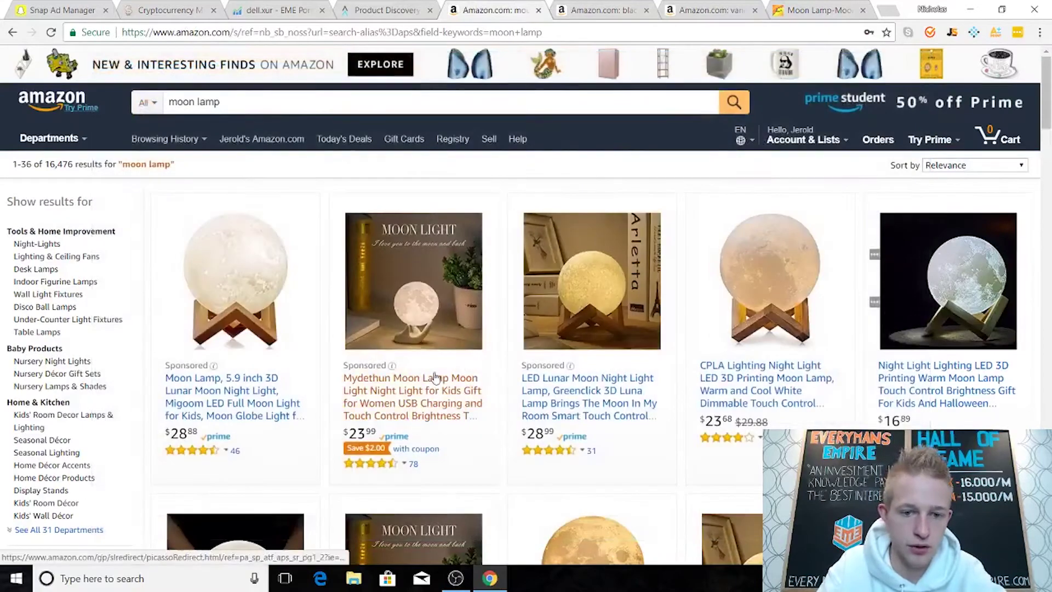
scroll(725, 191, "down", 4)
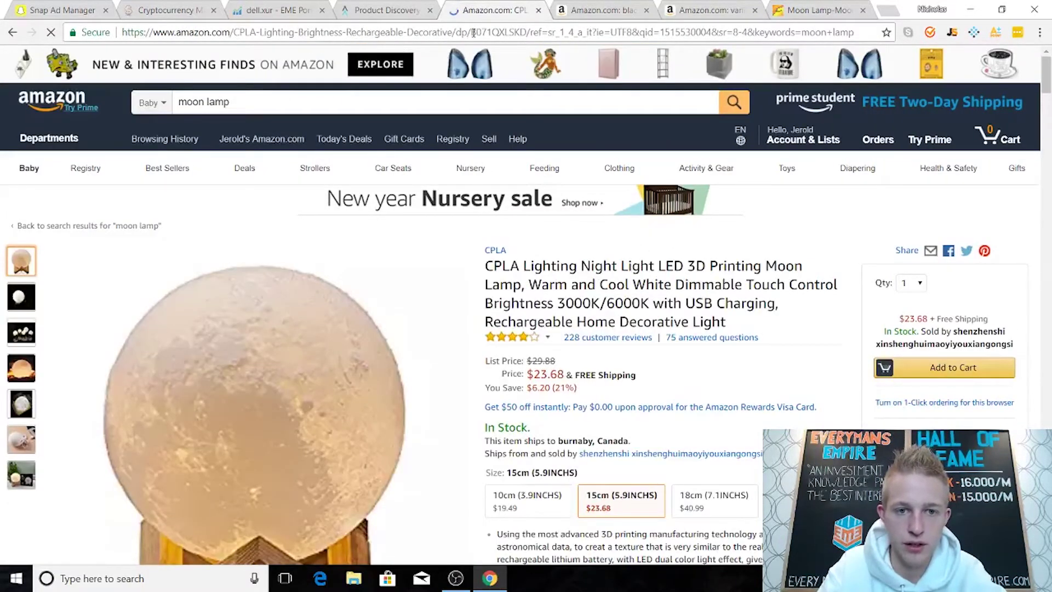
left_click_drag(472, 33, 526, 32)
right_click(524, 32)
left_click(560, 83)
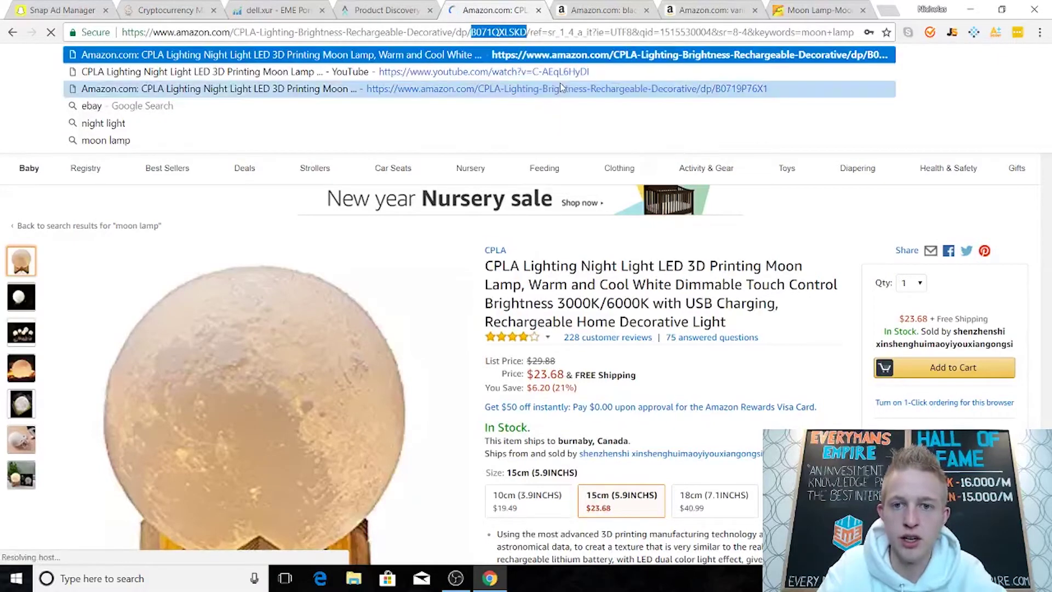
Step: Go back to the Amazon moon lamp search results and compare the selling prices of the listed lamps
left_click(709, 10)
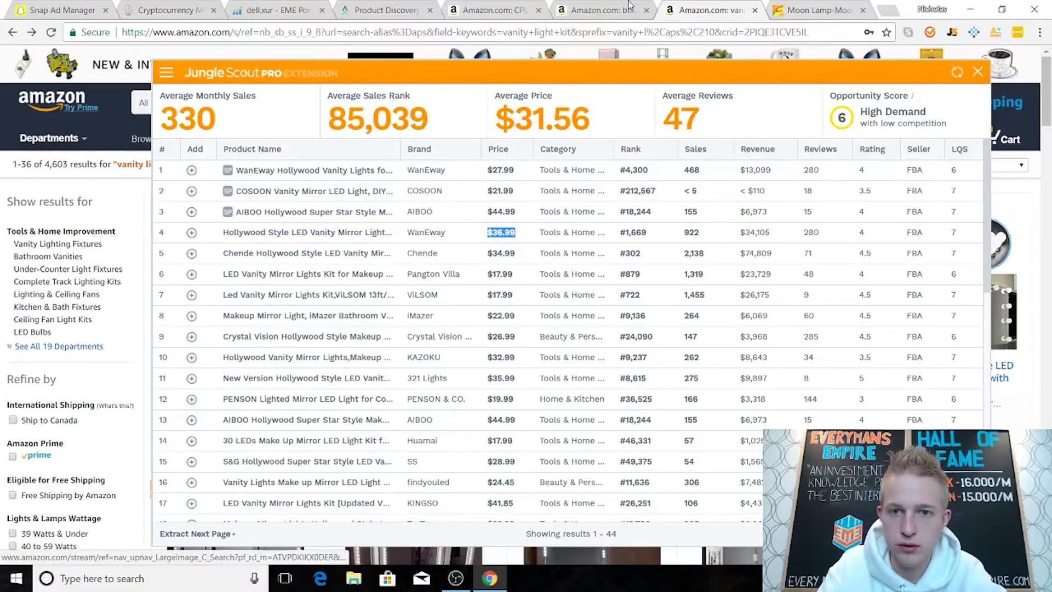
left_click(496, 10)
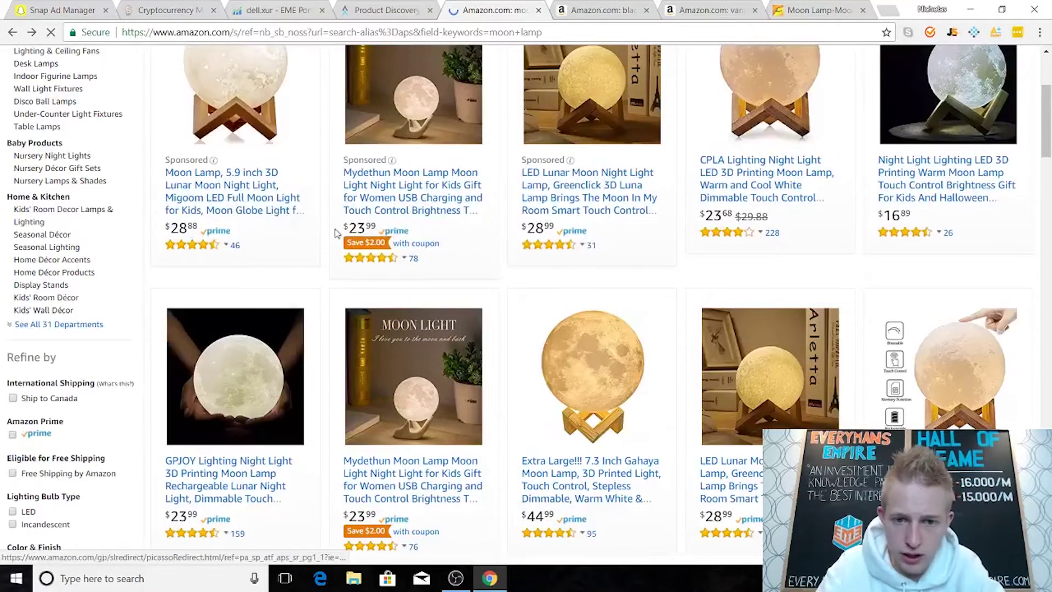
scroll(884, 231, "down", 5)
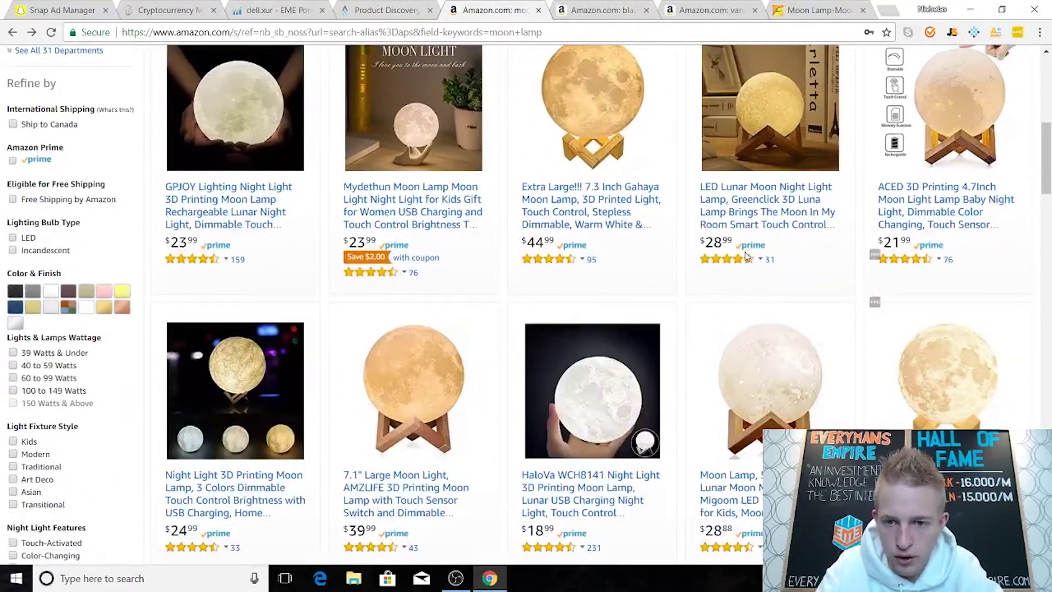
scroll(351, 285, "down", 1)
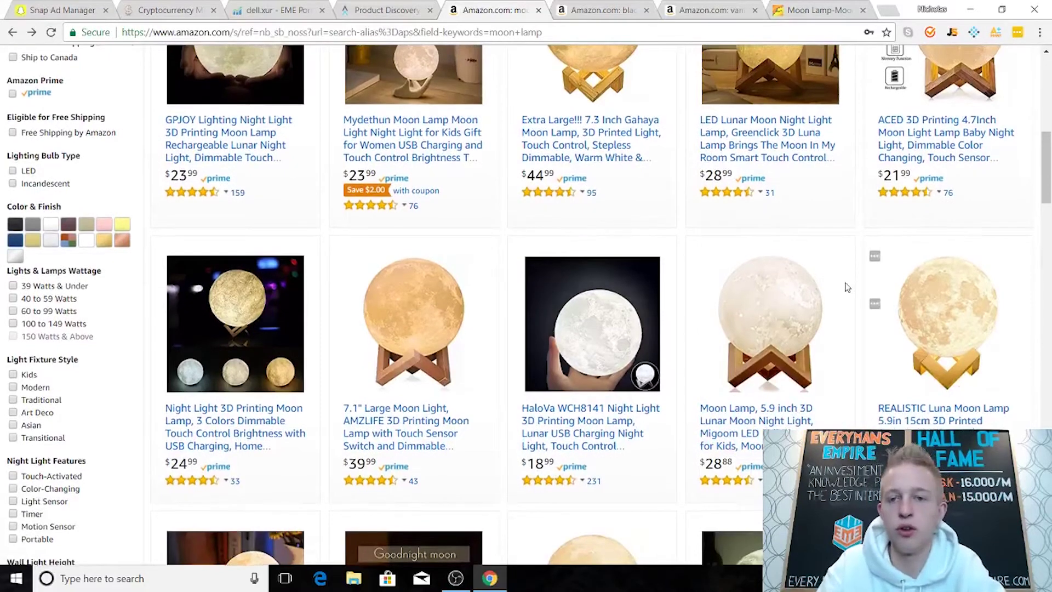
scroll(845, 281, "up", 1)
Step: Search for "fba calculator" in a new tab and open Amazon Seller Central's FBA Revenue Calculator
left_click(886, 15)
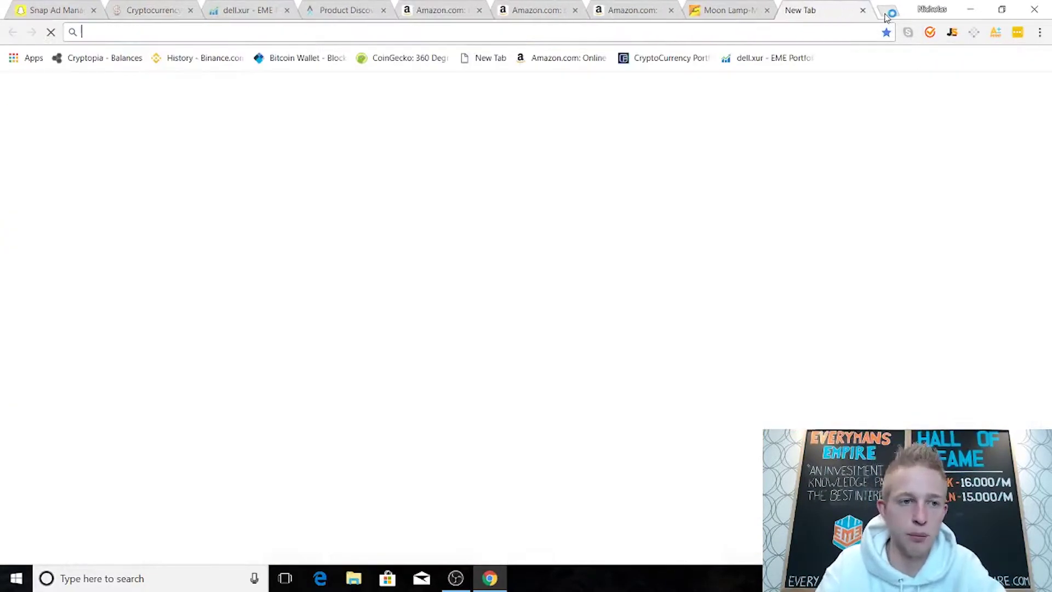
type("fba ca")
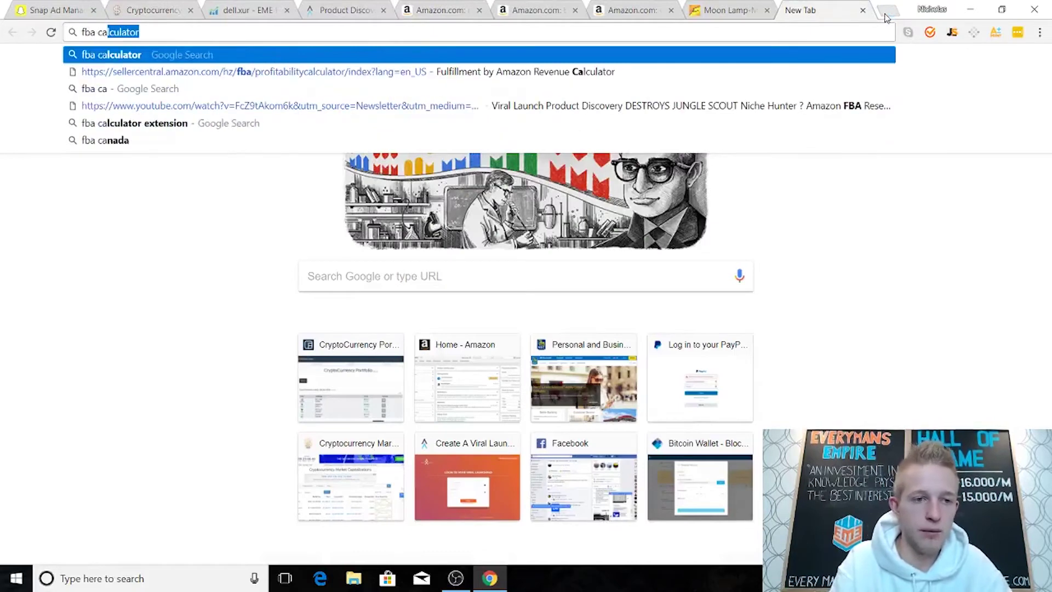
key("Return")
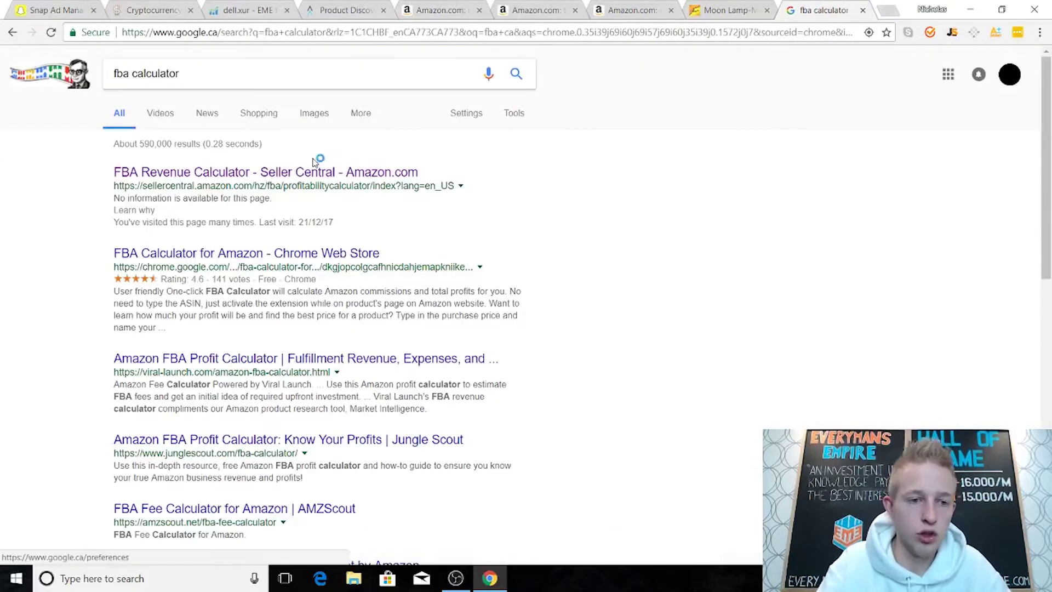
left_click(272, 172)
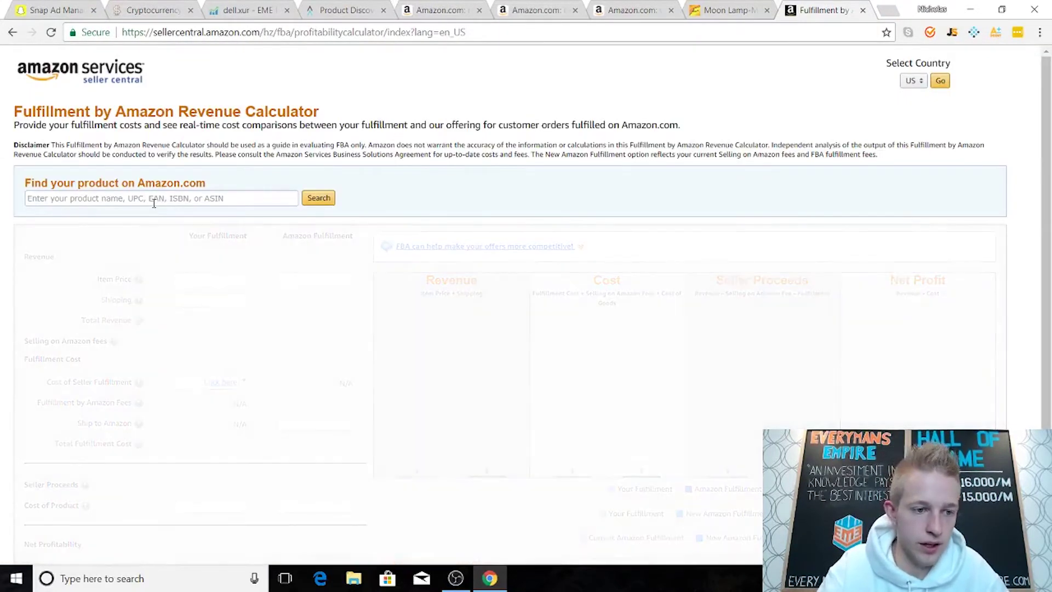
Step: Look up the copied ASIN B071QXLSKD in the revenue calculator and select the CPLA moon lamp as the product
right_click(154, 199)
left_click(180, 282)
left_click(316, 198)
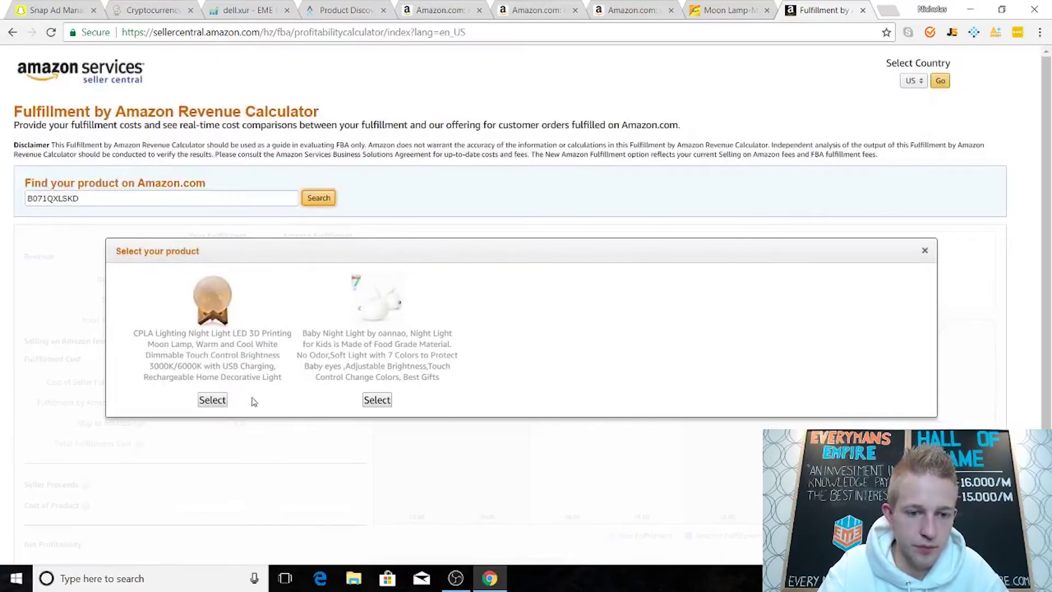
left_click(212, 400)
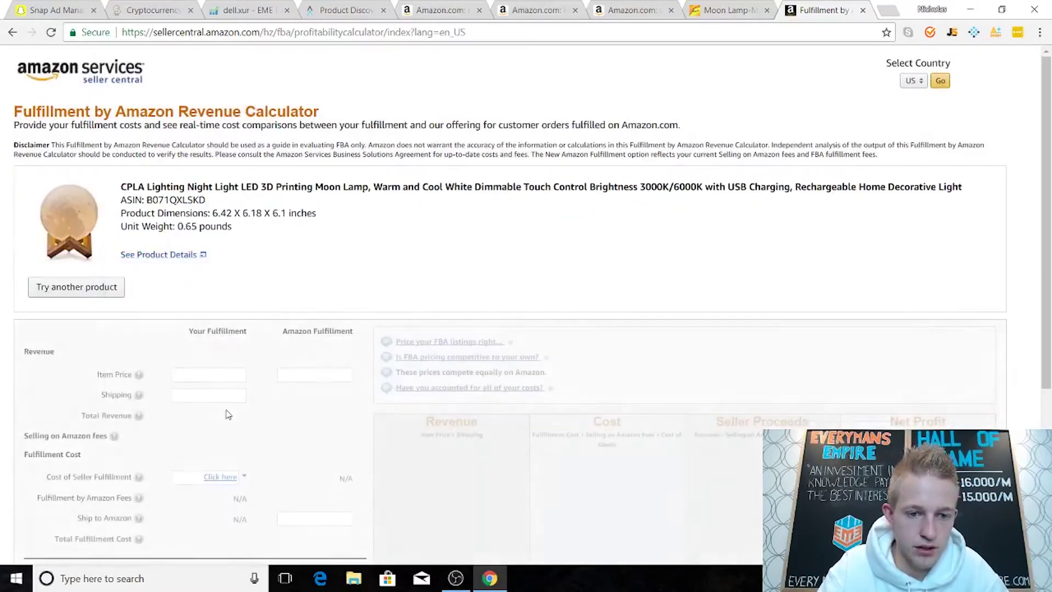
Step: Set the Amazon Fulfillment item price to 23.99 and check the lamp's product dimensions and unit weight
scroll(327, 322, "down", 1)
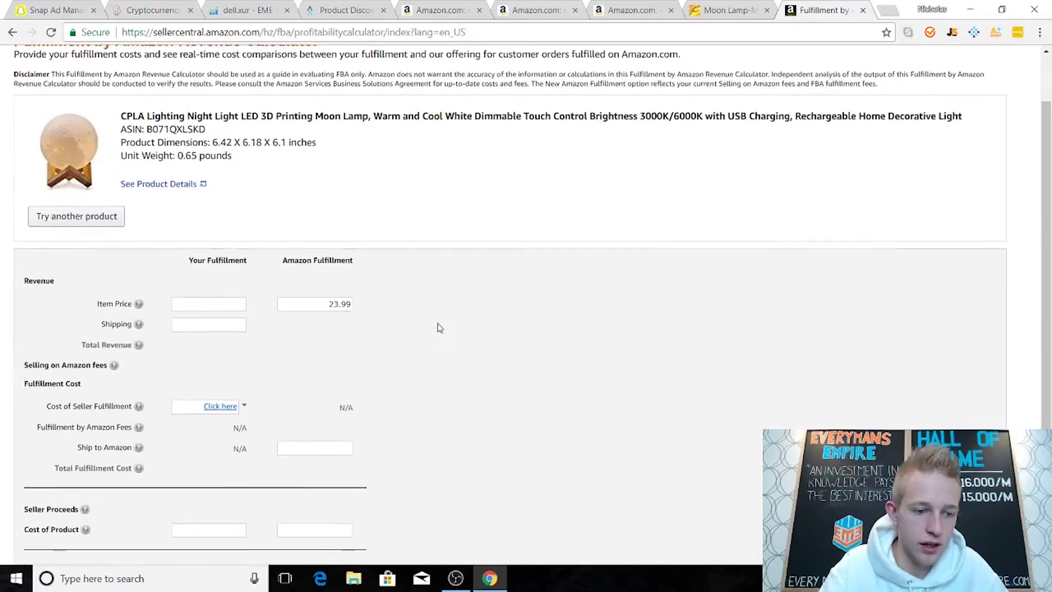
scroll(340, 350, "down", 2)
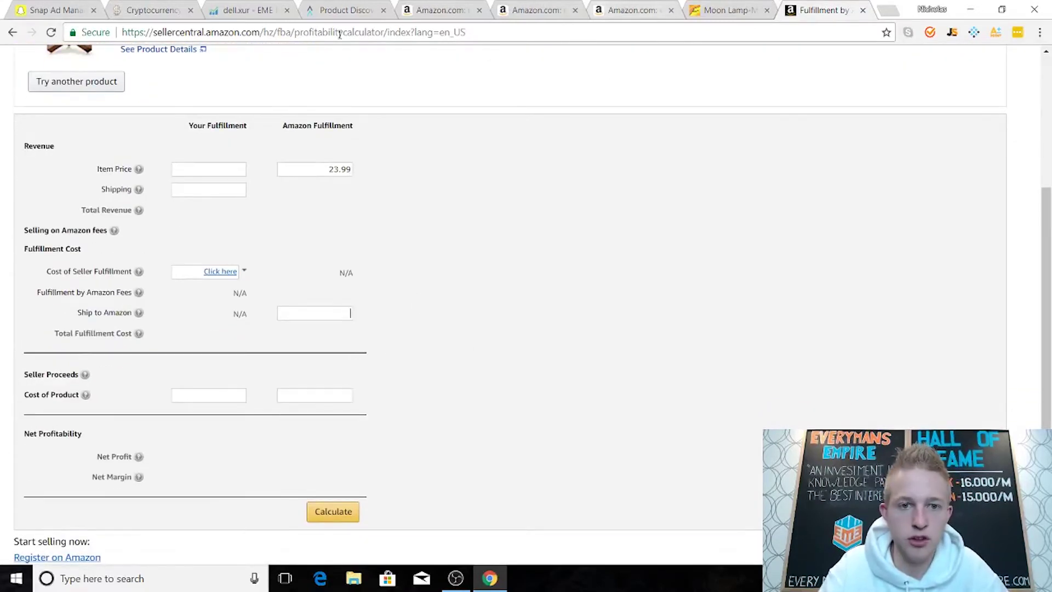
scroll(228, 160, "up", 2)
left_click_drag(232, 159, 310, 159)
left_click(329, 171)
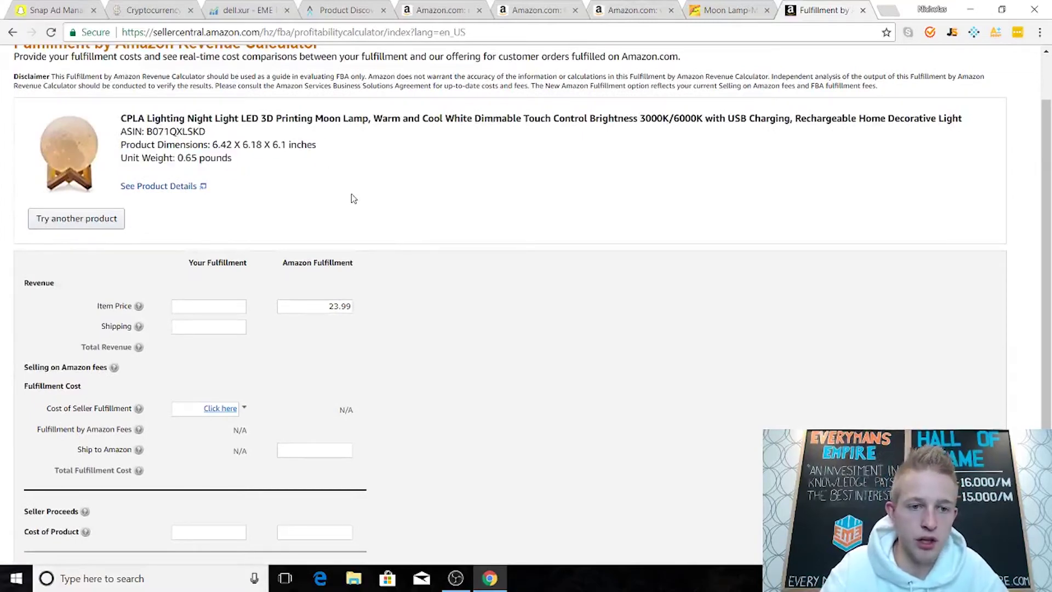
left_click_drag(354, 199, 301, 222)
Step: Enter 2 for shipping to Amazon and 7 for the cost of product under Amazon Fulfillment, and calculate the profitability
scroll(329, 230, "down", 1)
left_click(358, 480)
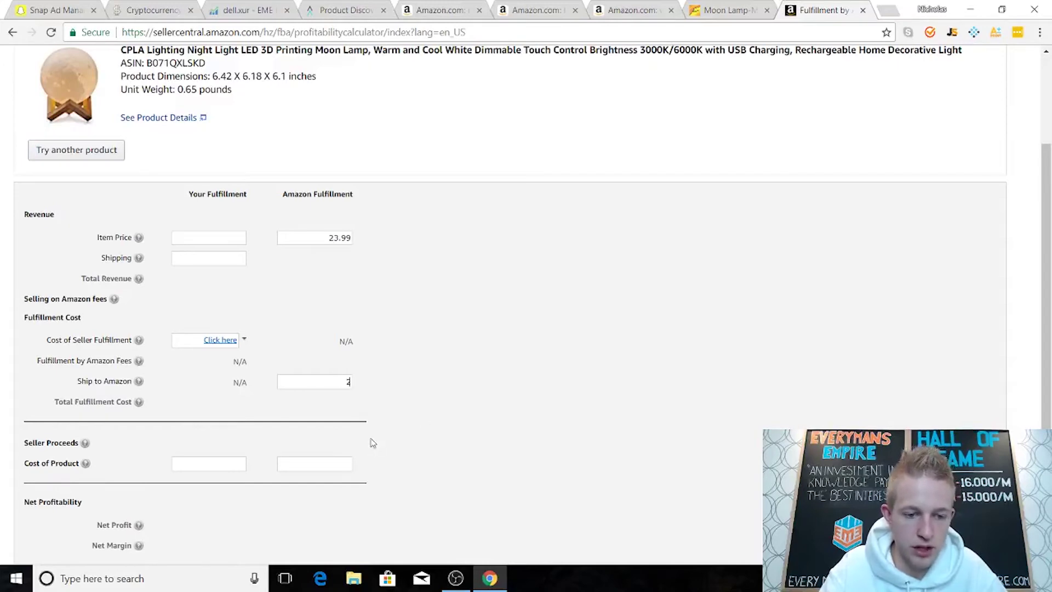
type("7")
scroll(454, 376, "down", 2)
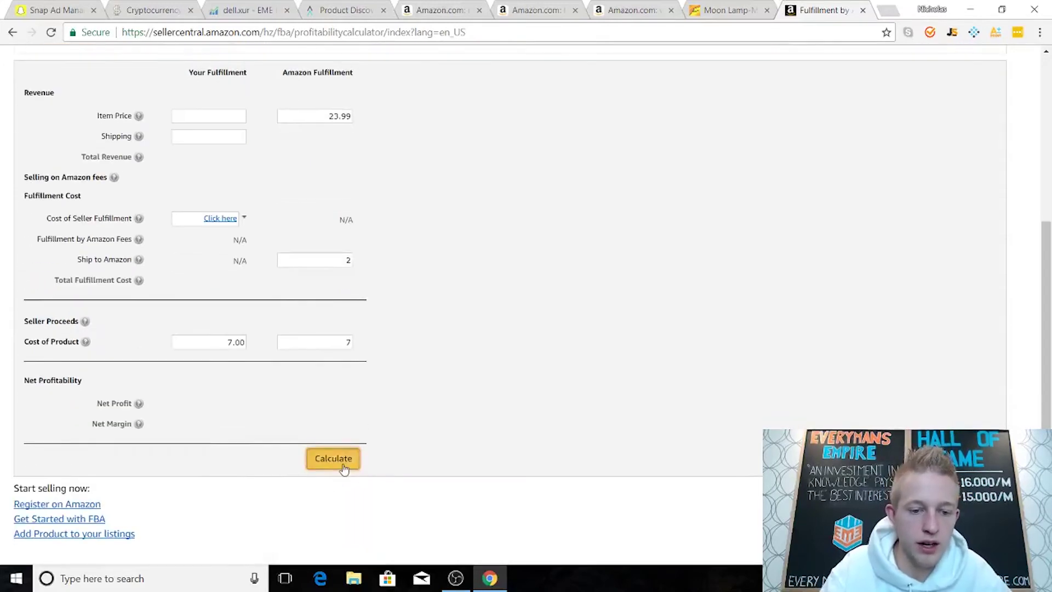
left_click(339, 461)
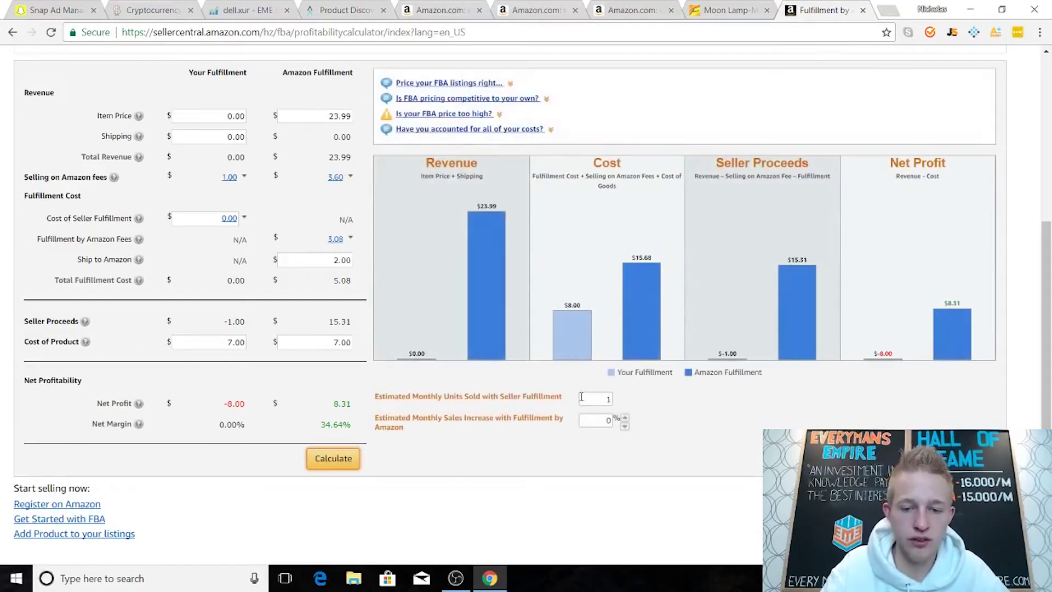
Step: Run the Jungle Scout extension on Amazon's moon lamp results, check the listings' monthly sales, and close the overlay
left_click(420, 12)
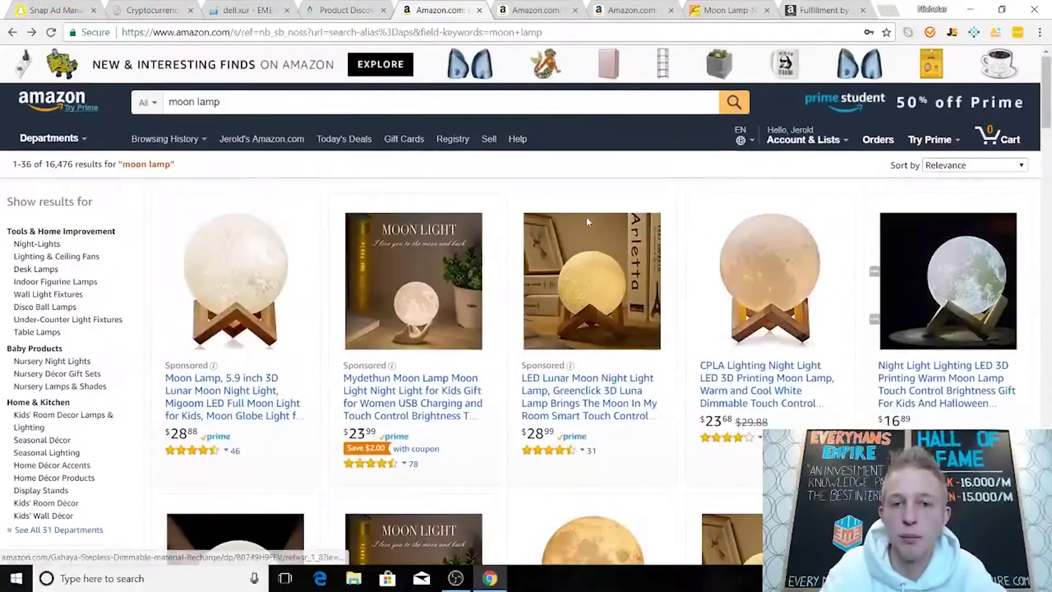
left_click(951, 32)
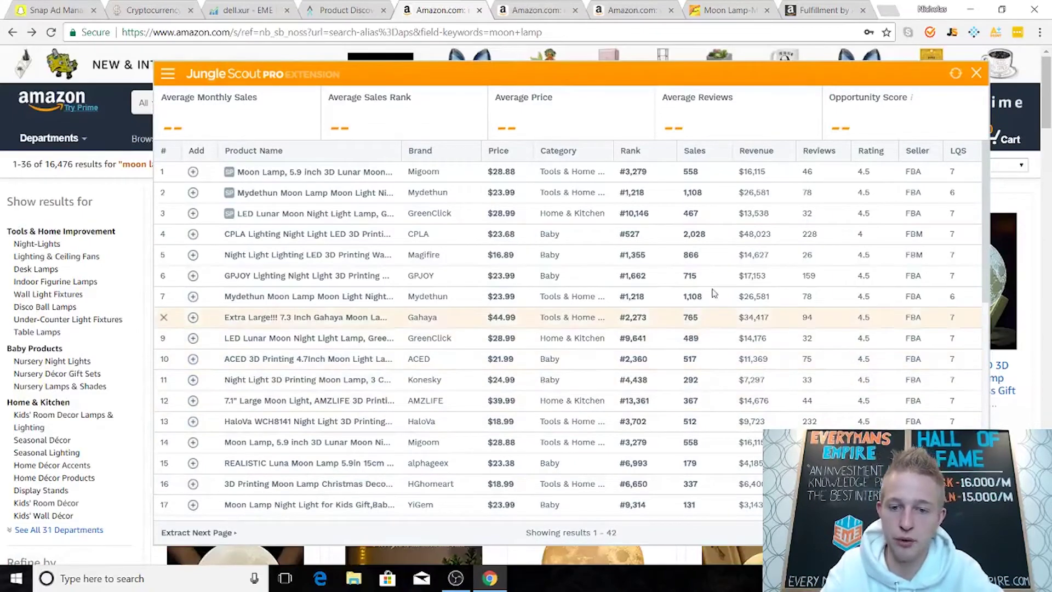
left_click(976, 74)
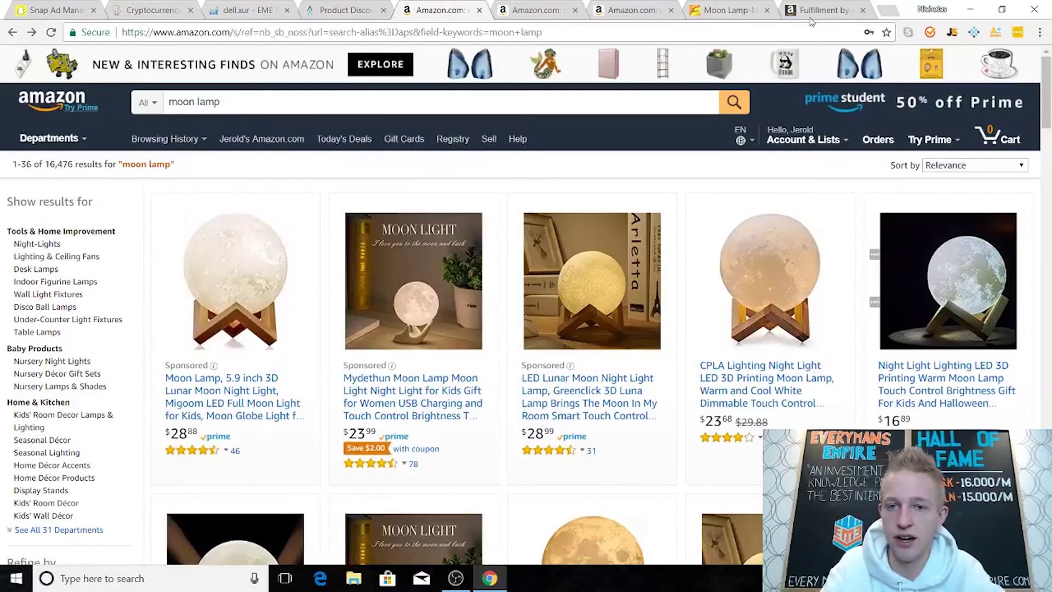
Step: Return to the revenue calculator and set the estimated monthly units sold with seller fulfillment to 350
left_click(813, 12)
double_click(596, 399)
type("350")
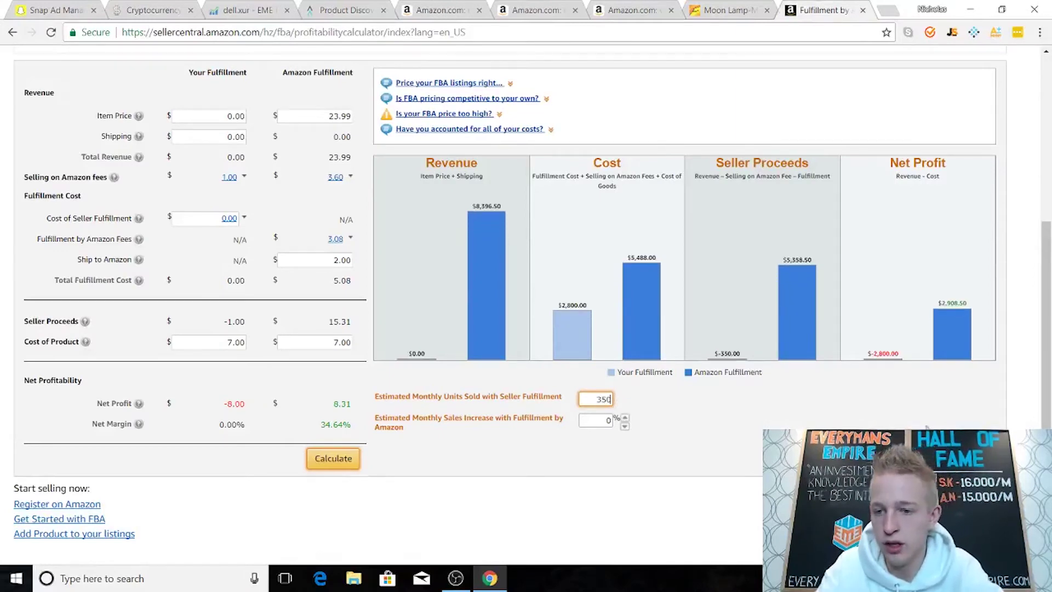
Step: Review the Amazon Fulfillment item price, shipping to Amazon, product cost, net profit and margin, and the estimated monthly units
left_click(943, 309)
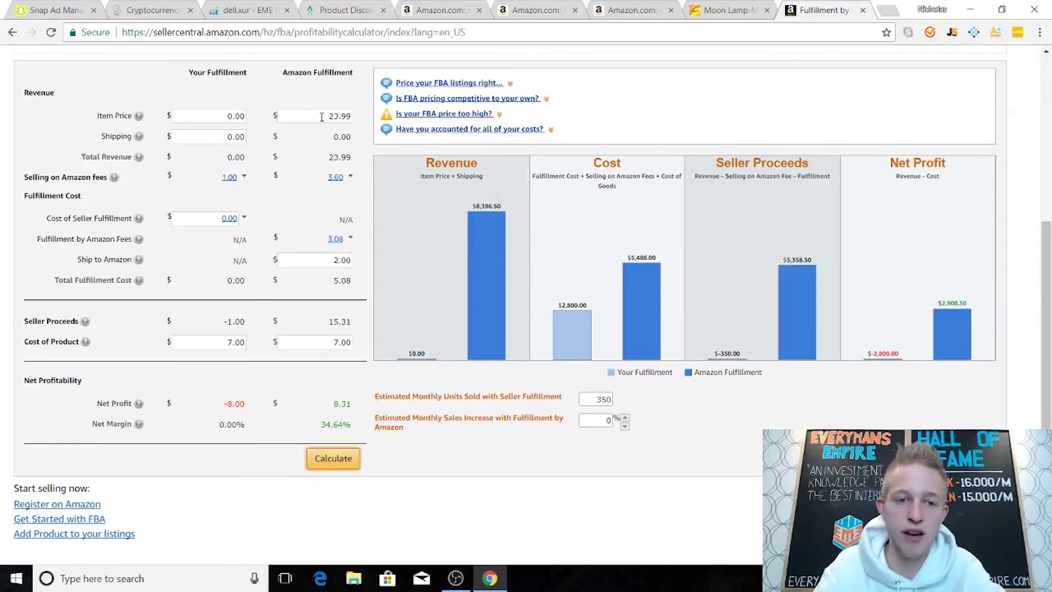
left_click_drag(321, 117, 356, 126)
left_click_drag(328, 260, 367, 268)
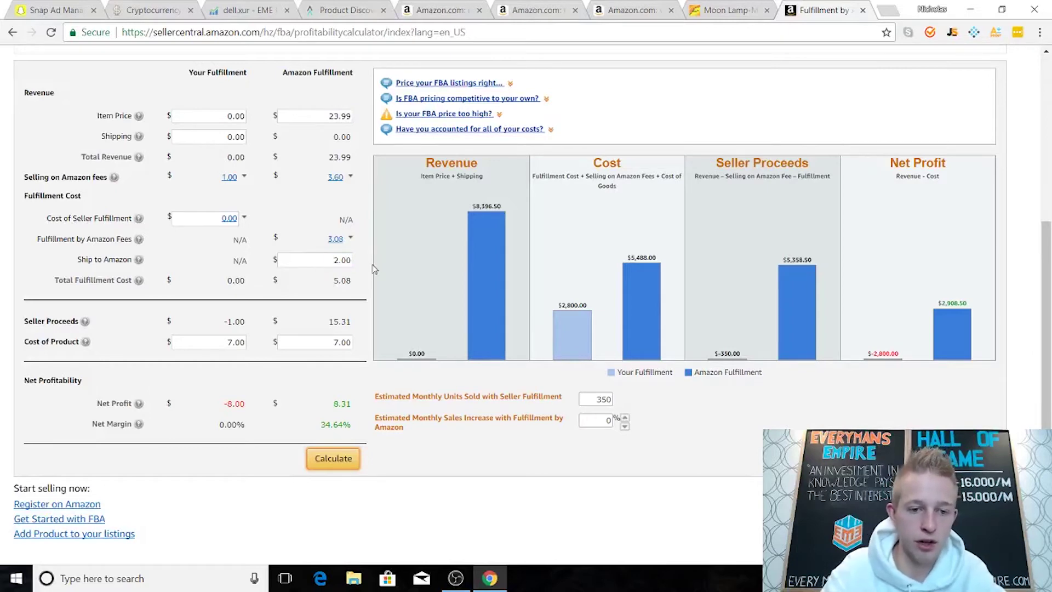
left_click_drag(341, 340, 362, 344)
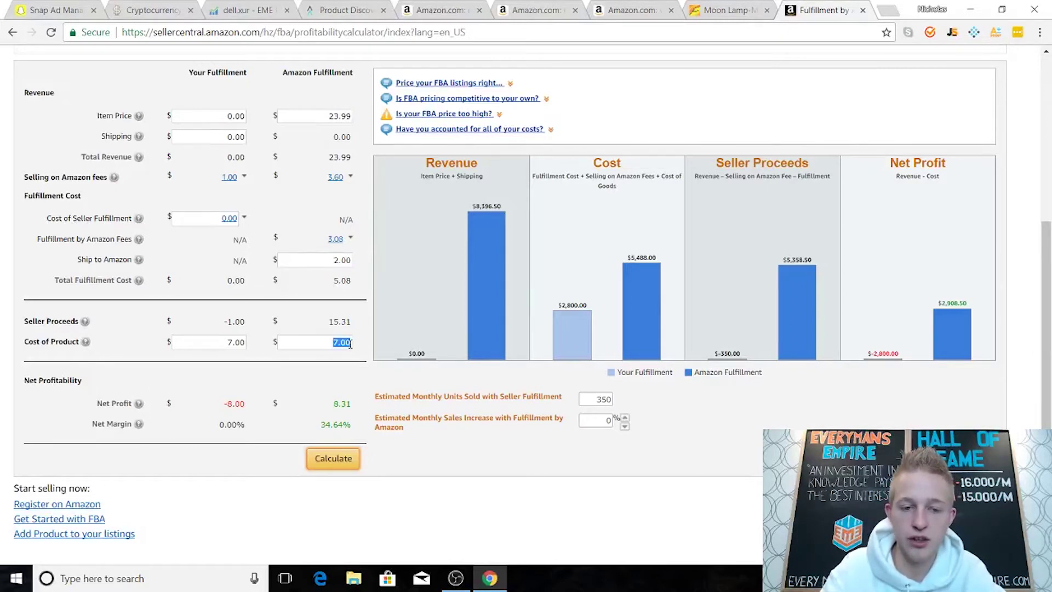
left_click(366, 316)
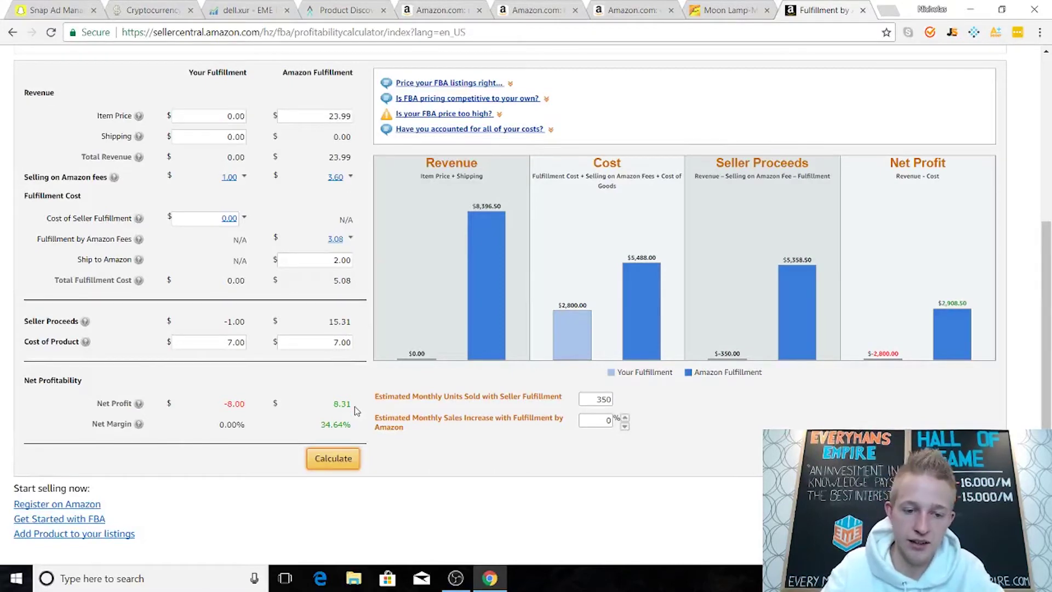
left_click_drag(362, 404, 336, 401)
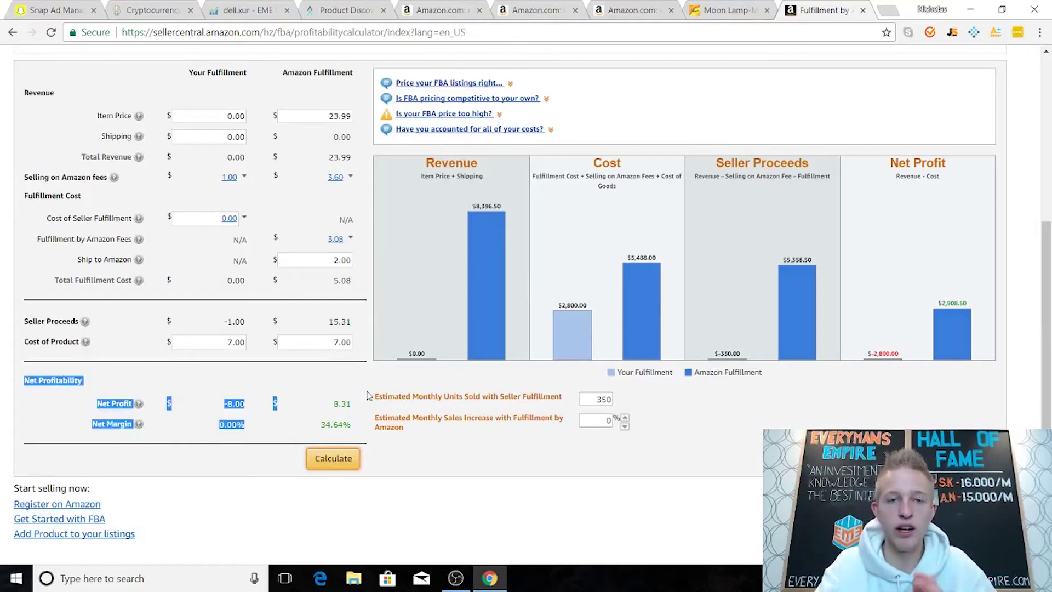
left_click(356, 430)
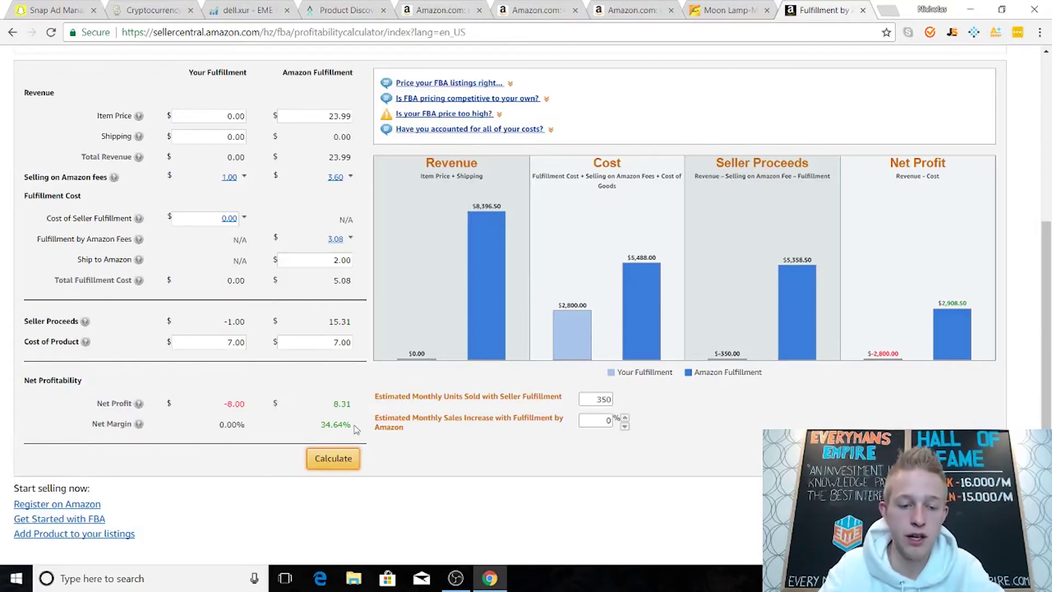
double_click(609, 403)
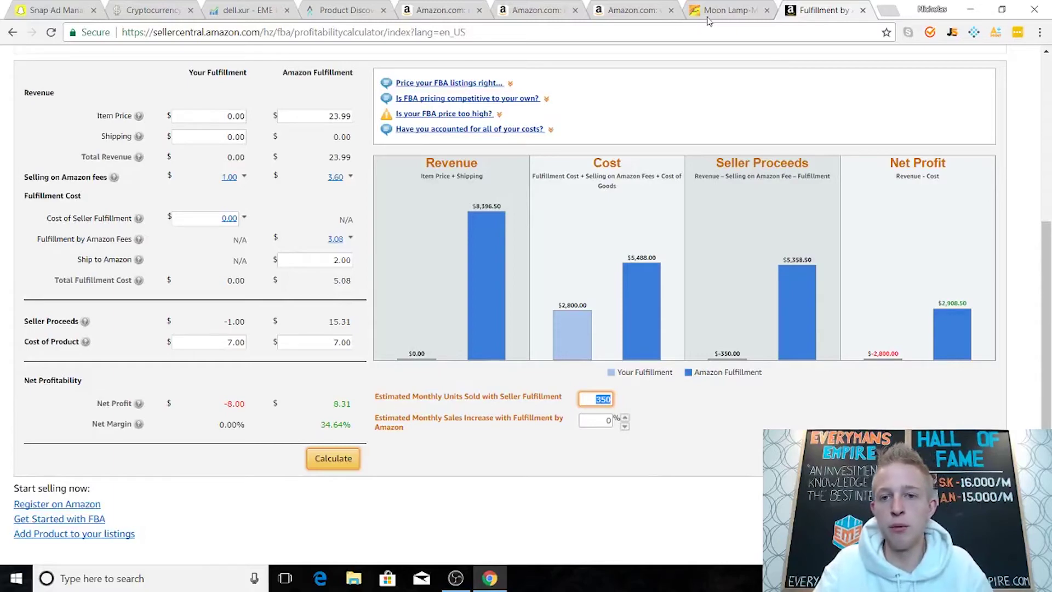
Step: Return to Amazon's moon lamp results and compare the prices and star ratings of the first rows of listings
left_click(641, 15)
left_click(458, 11)
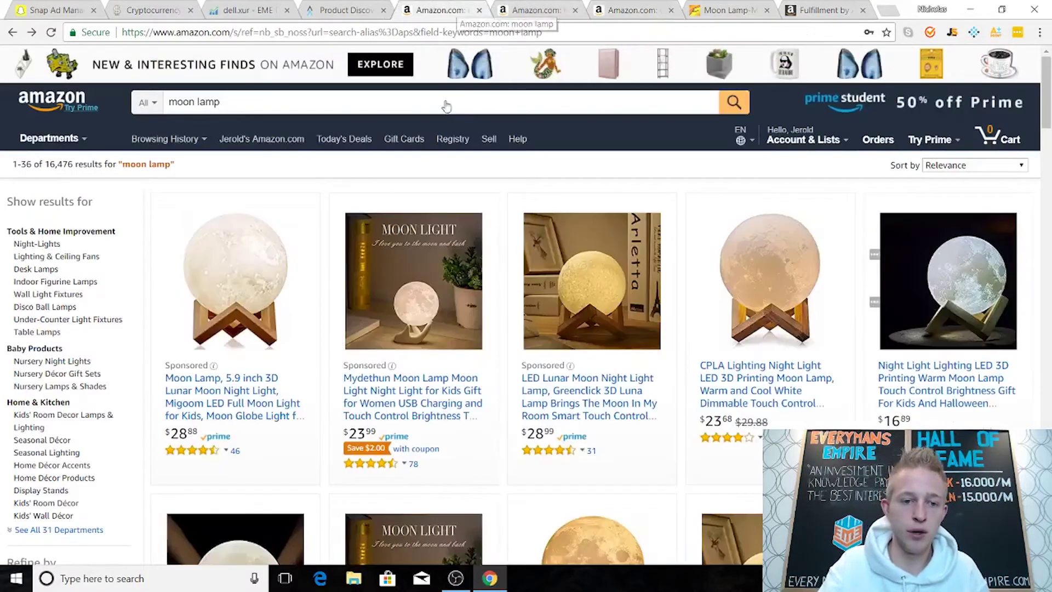
scroll(526, 260, "down", 1)
scroll(526, 260, "down", 4)
scroll(536, 265, "down", 1)
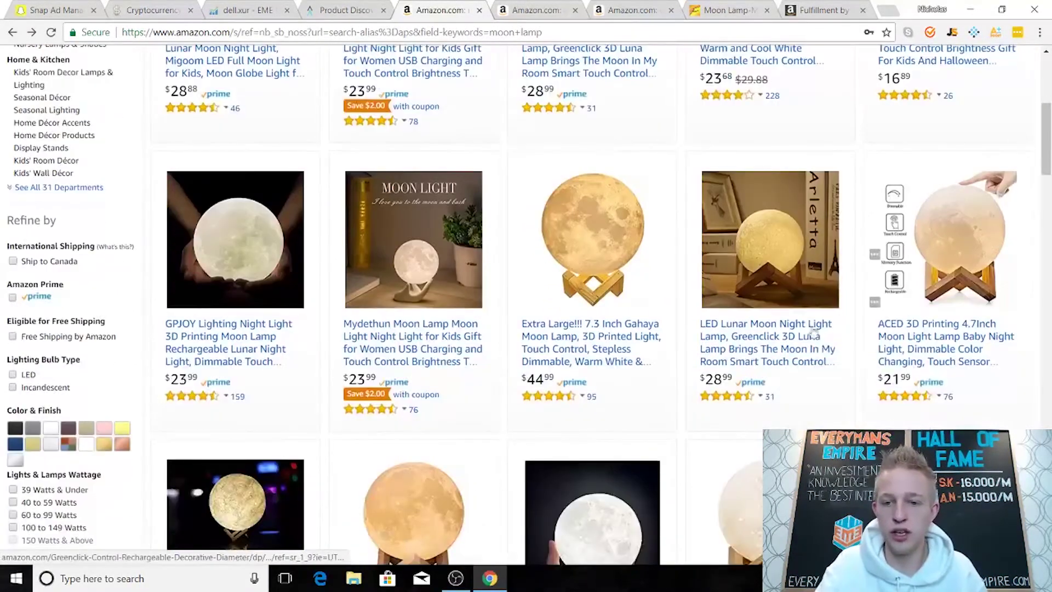
scroll(834, 340, "down", 2)
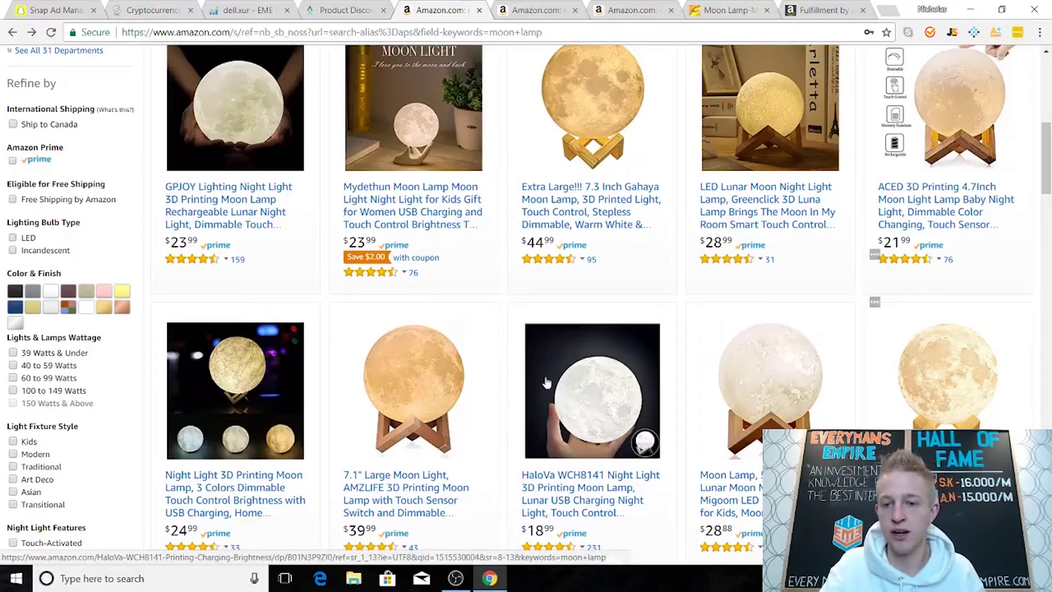
scroll(474, 380, "down", 1)
left_click(404, 479)
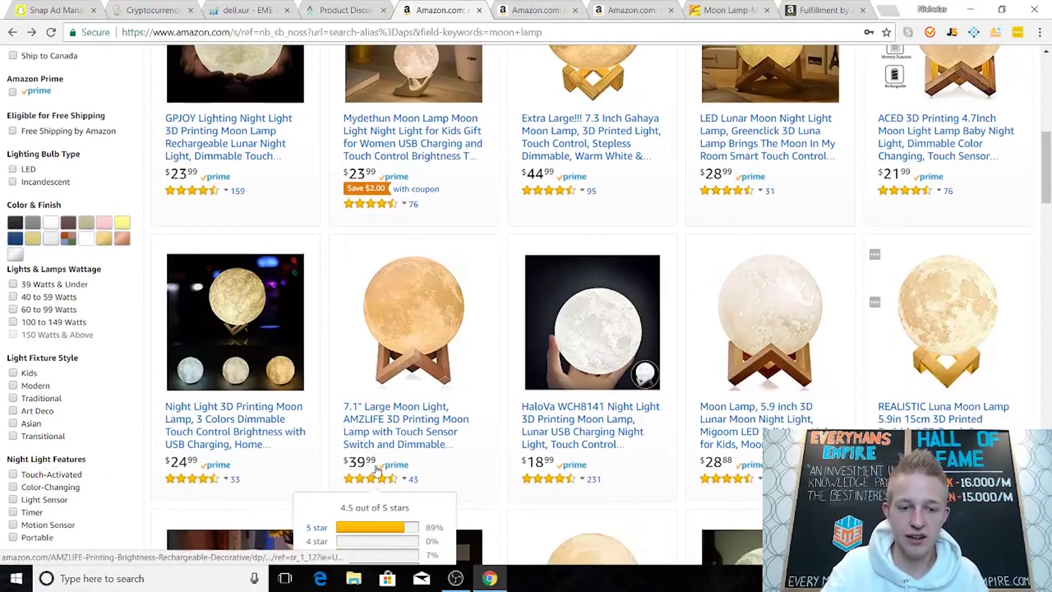
left_click(890, 188)
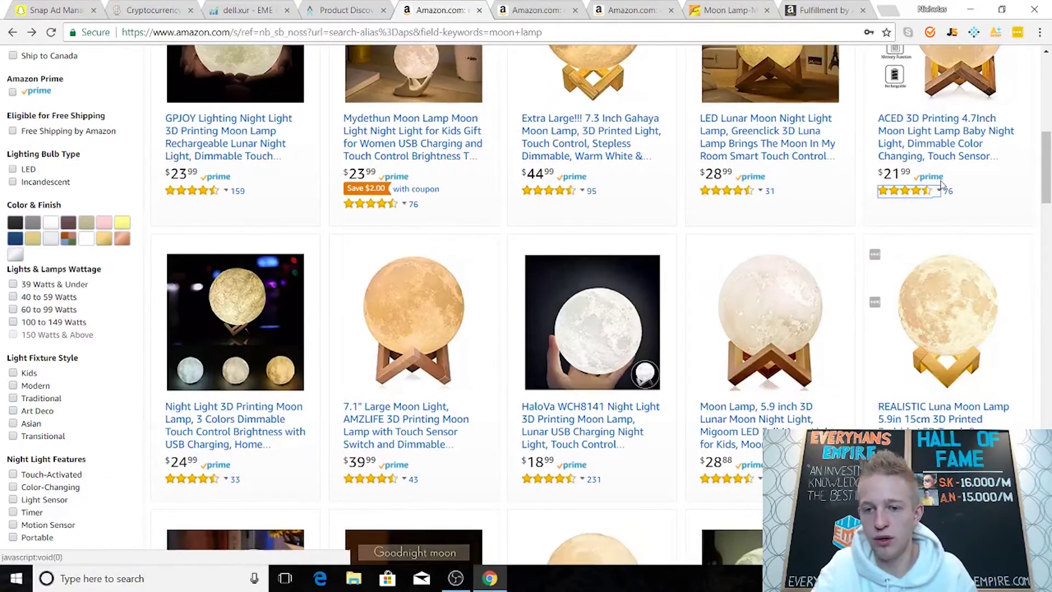
Step: Examine the prices and review counts of moon lamps further down the results, and return to the upper rows
scroll(933, 271, "down", 1)
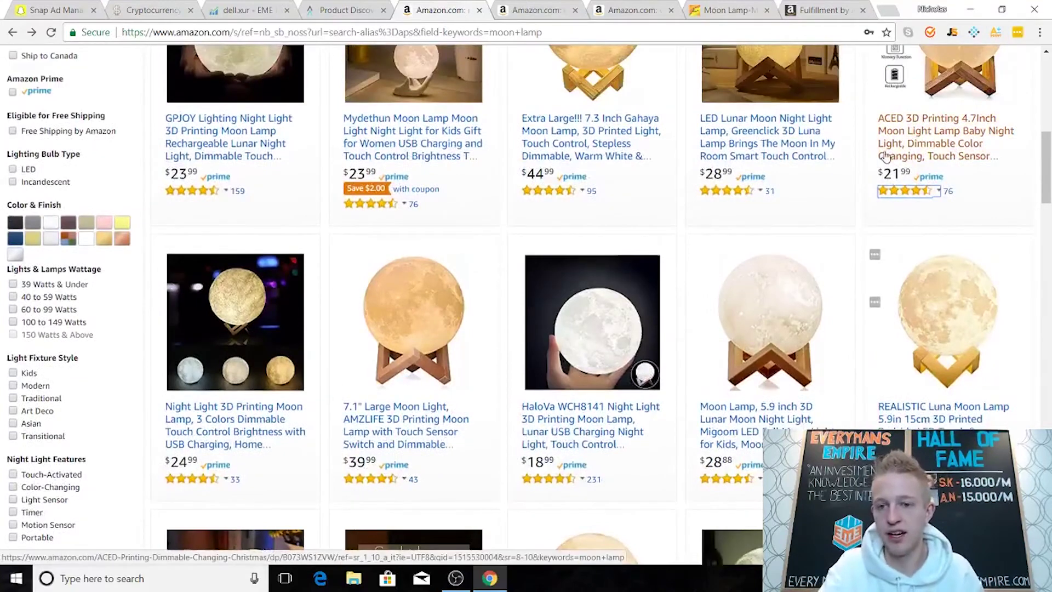
scroll(645, 249, "down", 1)
scroll(645, 249, "up", 2)
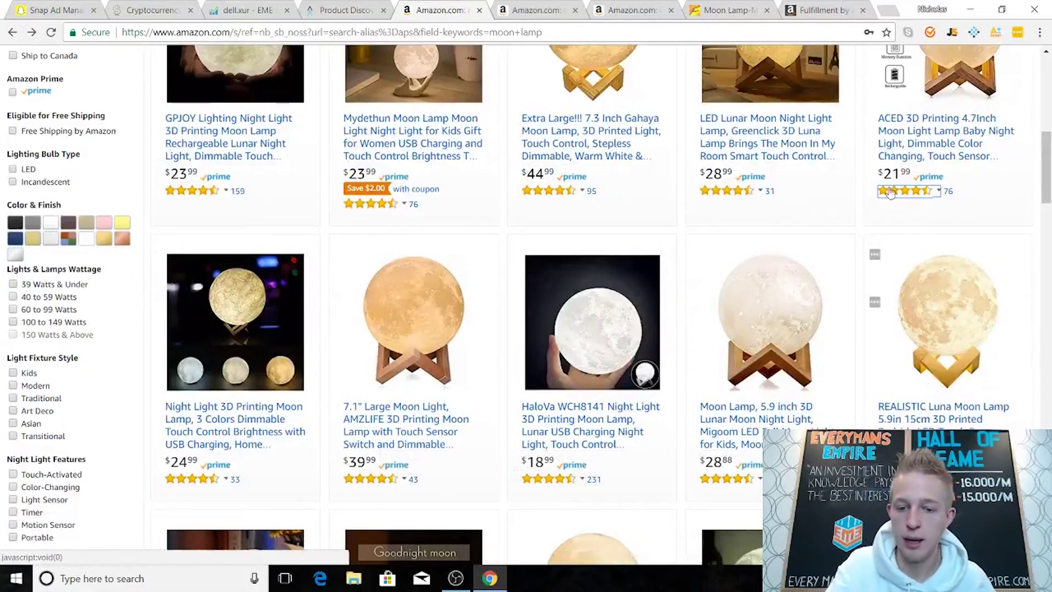
scroll(763, 238, "down", 4)
scroll(694, 264, "down", 13)
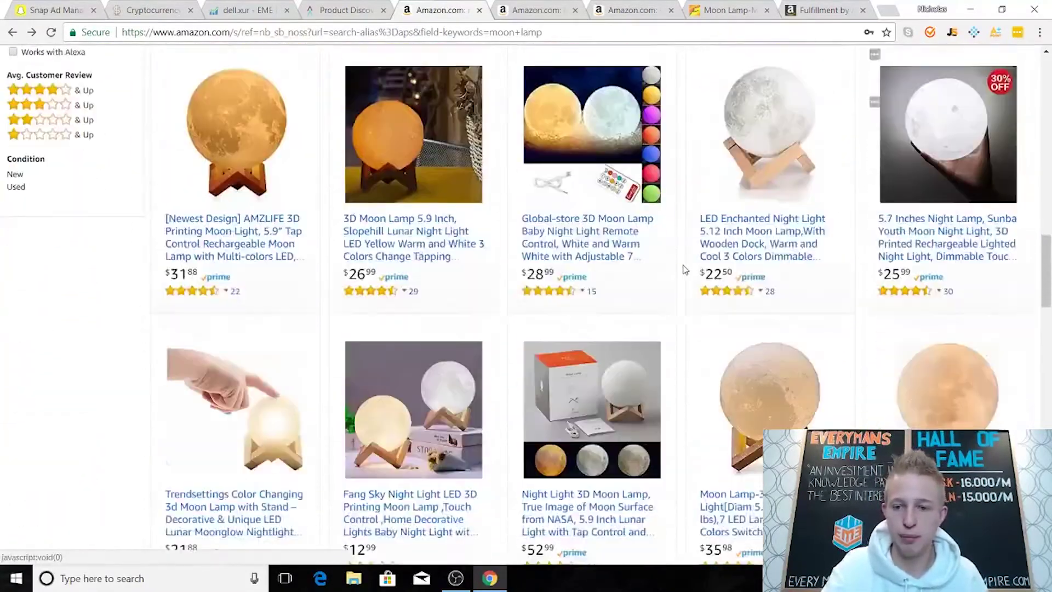
scroll(684, 268, "up", 2)
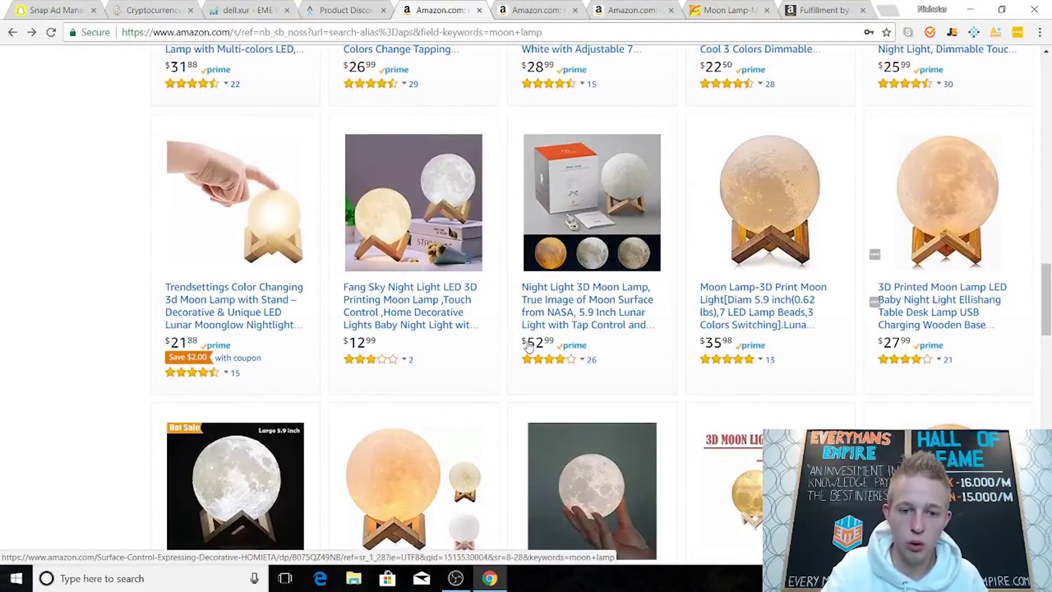
scroll(578, 363, "up", 1)
scroll(578, 363, "up", 3)
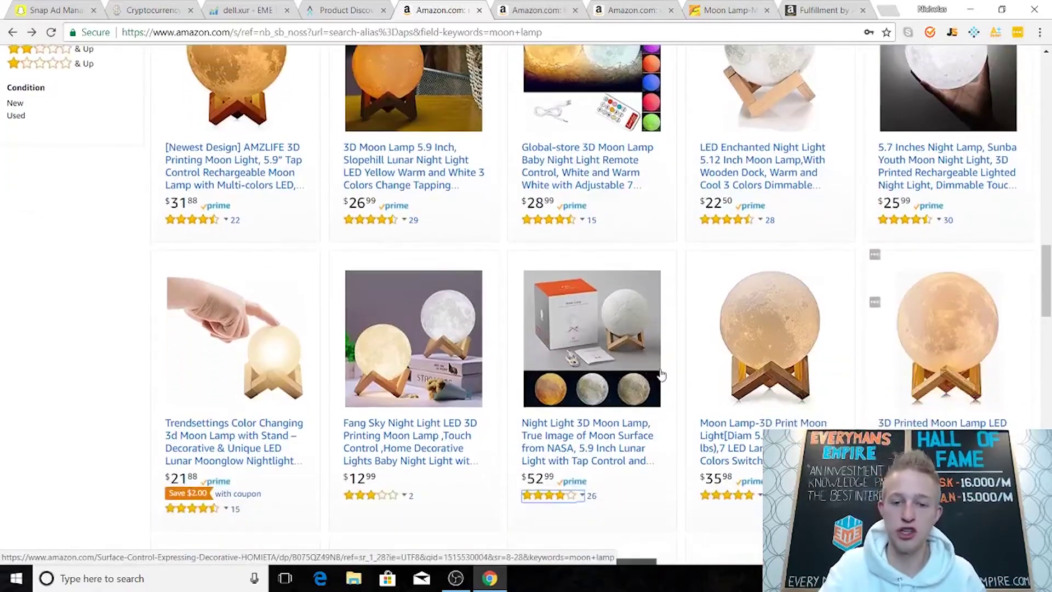
scroll(494, 152, "up", 7)
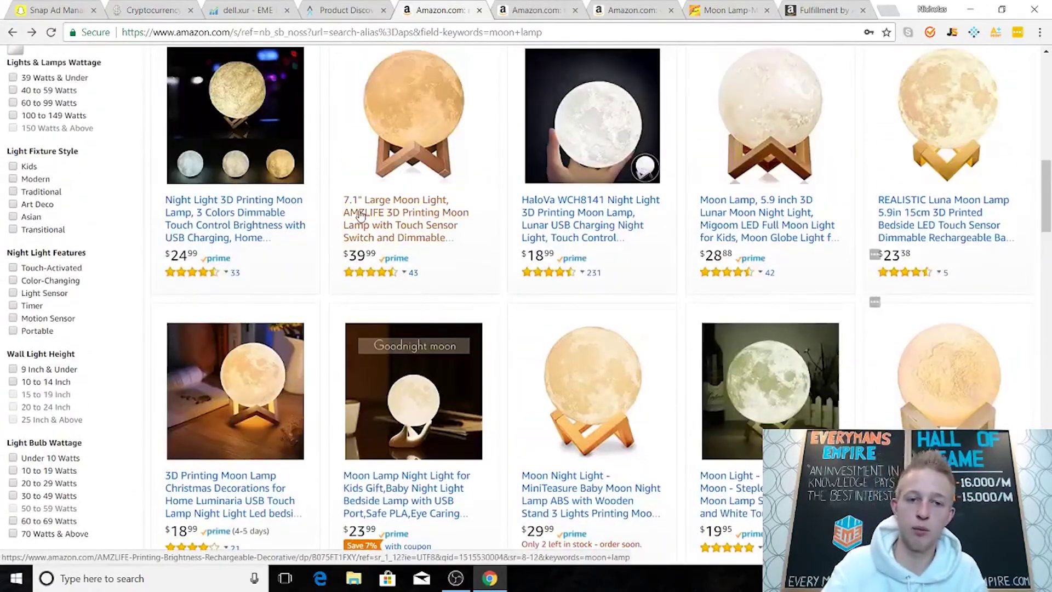
scroll(629, 329, "up", 5)
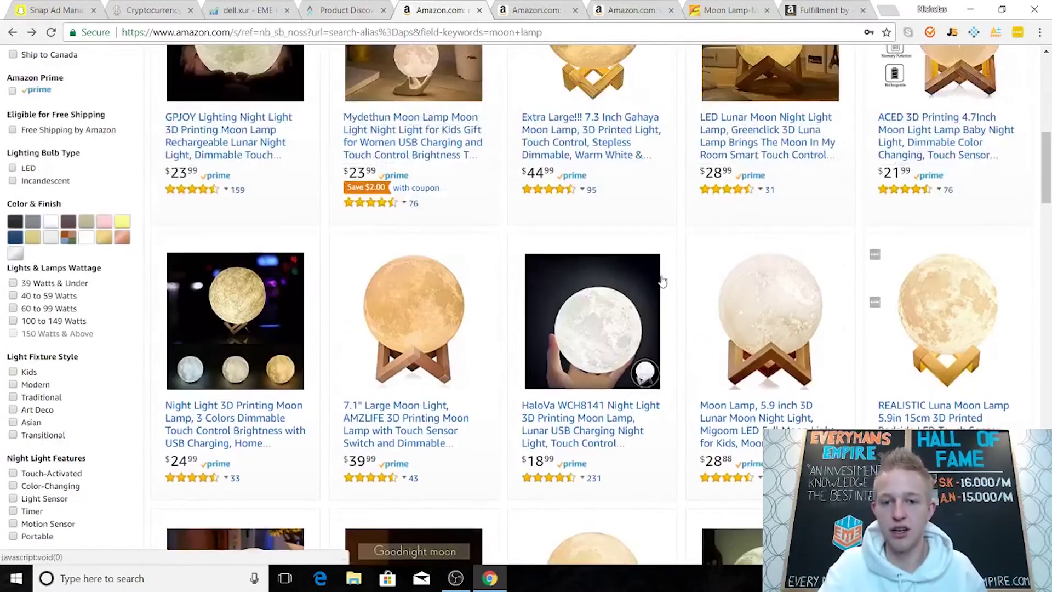
scroll(629, 328, "up", 1)
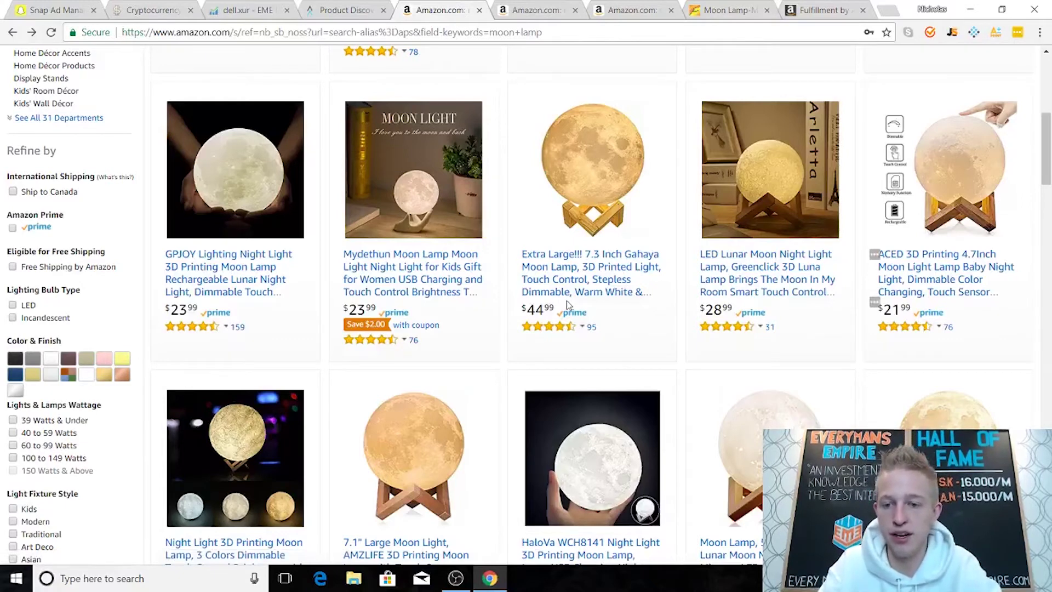
Step: Switch back to the revenue calculator and review the item price, estimated monthly units sold and monthly net profit
left_click(815, 7)
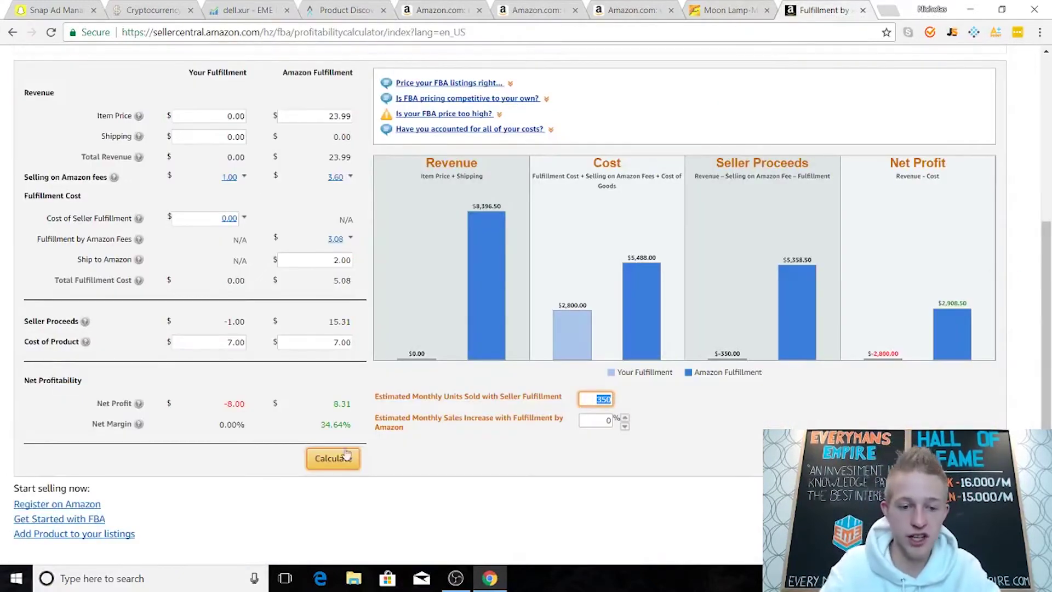
left_click_drag(328, 116, 344, 120)
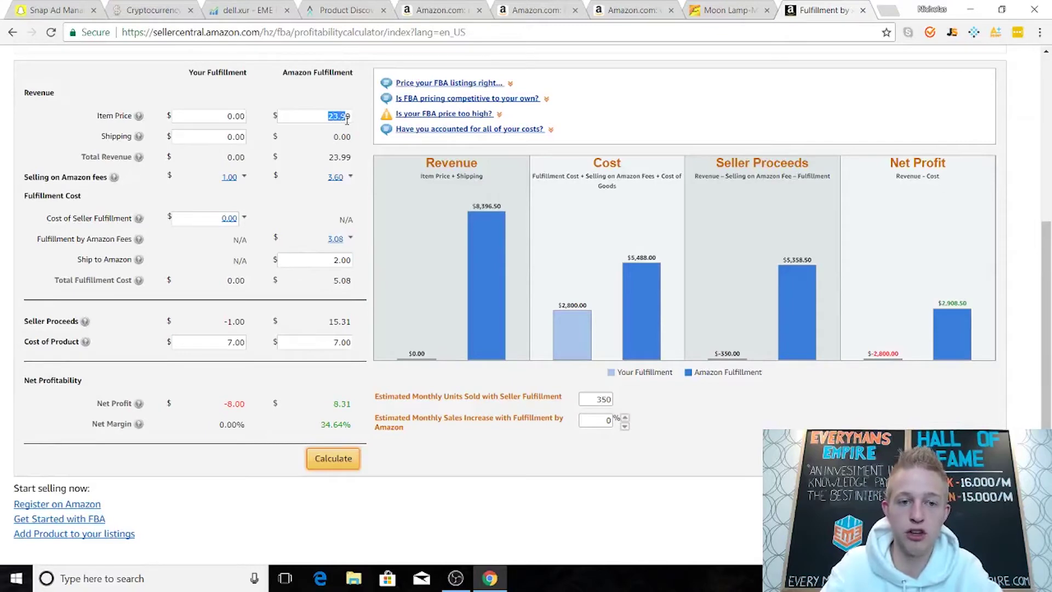
left_click(616, 419)
left_click_drag(599, 399, 625, 402)
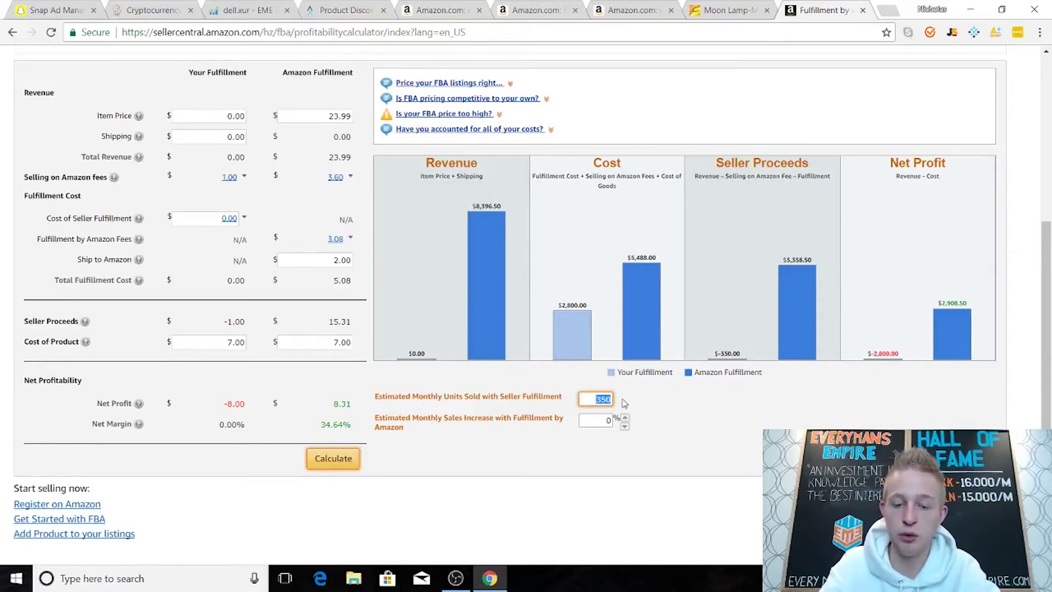
left_click(722, 506)
left_click_drag(962, 303, 961, 307)
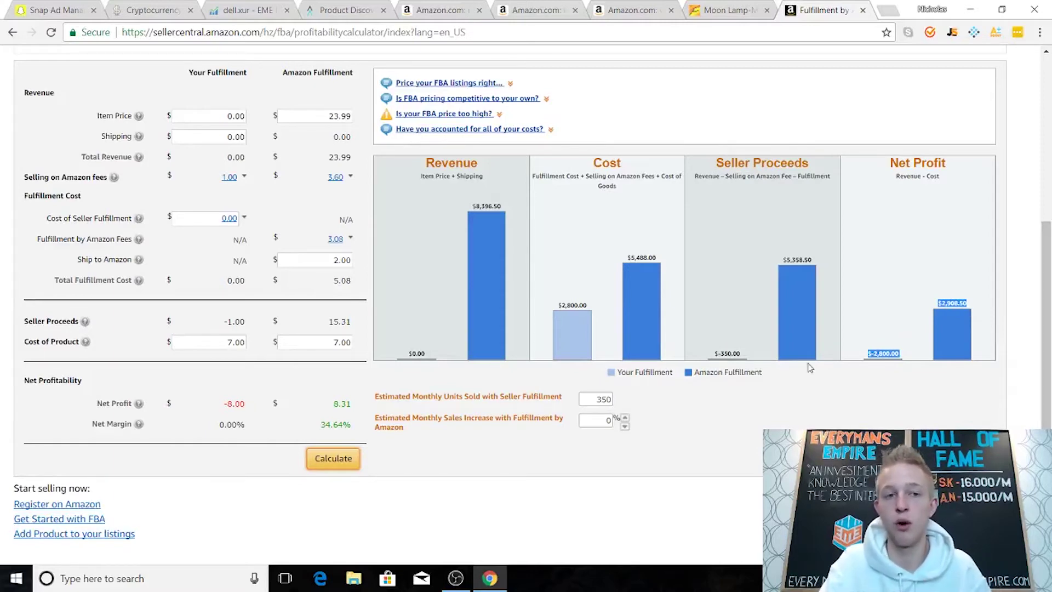
Step: Switch to Amazon's vanity light kit results, close the Jungle Scout overlay, and compare the listings' prices and reviews
left_click(524, 17)
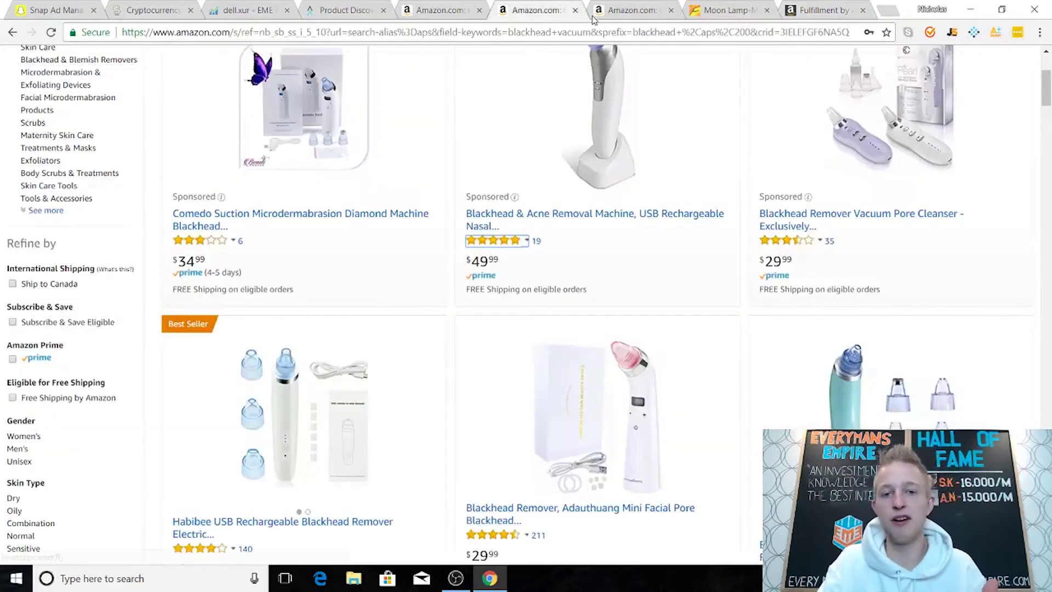
left_click(611, 11)
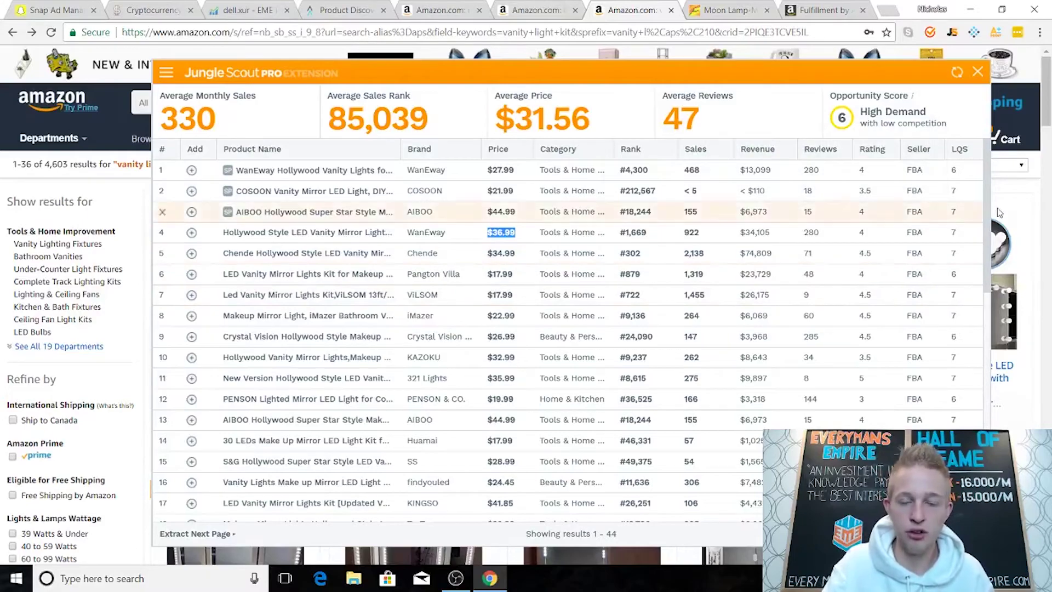
left_click(978, 74)
scroll(490, 378, "down", 5)
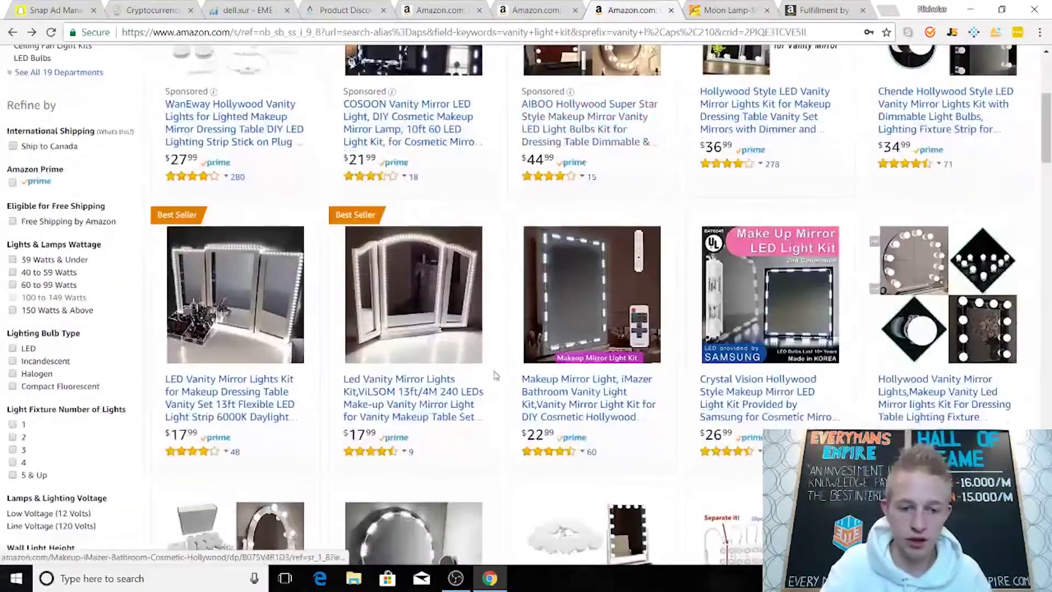
scroll(487, 378, "up", 3)
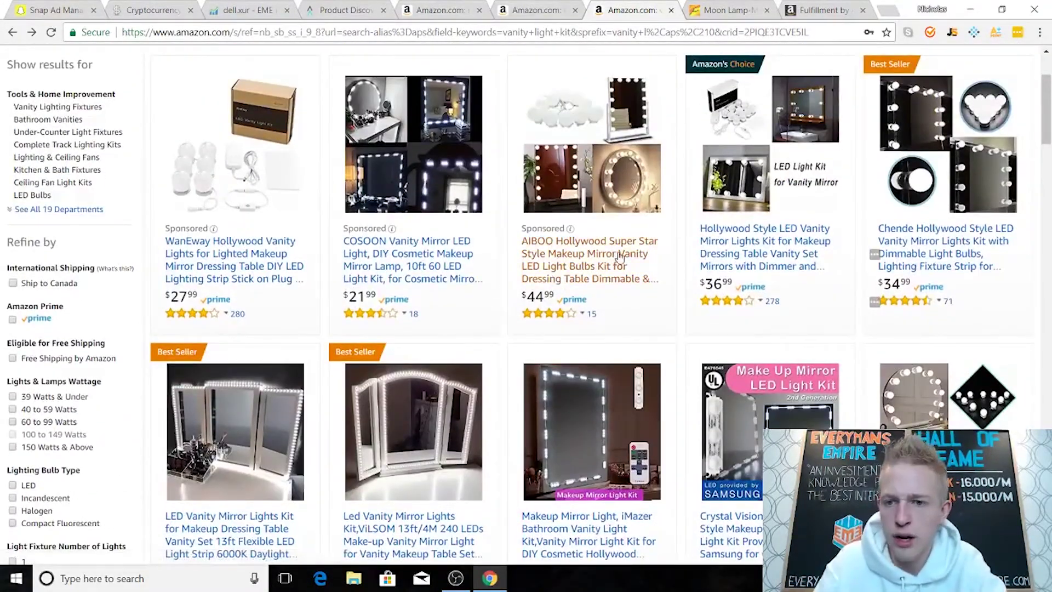
scroll(931, 252, "down", 1)
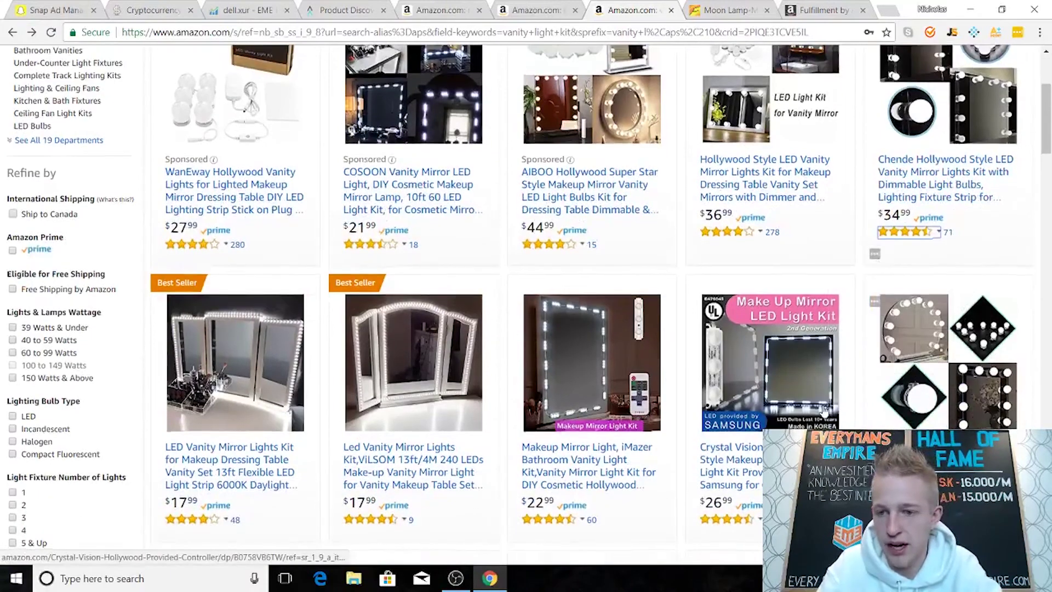
scroll(823, 408, "down", 1)
scroll(652, 356, "down", 2)
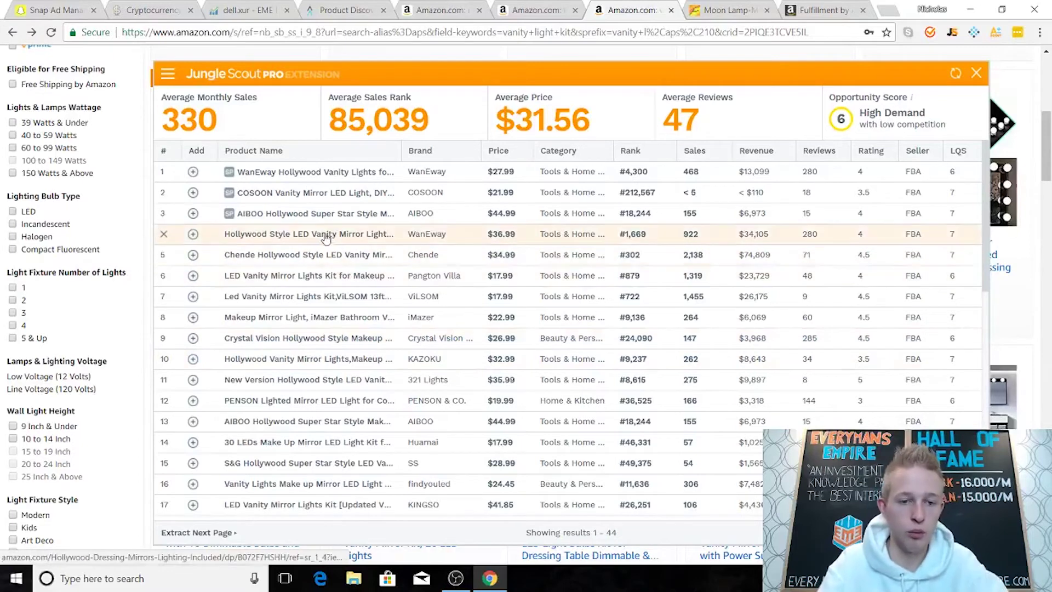
Step: Run Jungle Scout on the vanity light kit results and preview individual kits to compare their design, price, sales and reviews
mouse_move(324, 240)
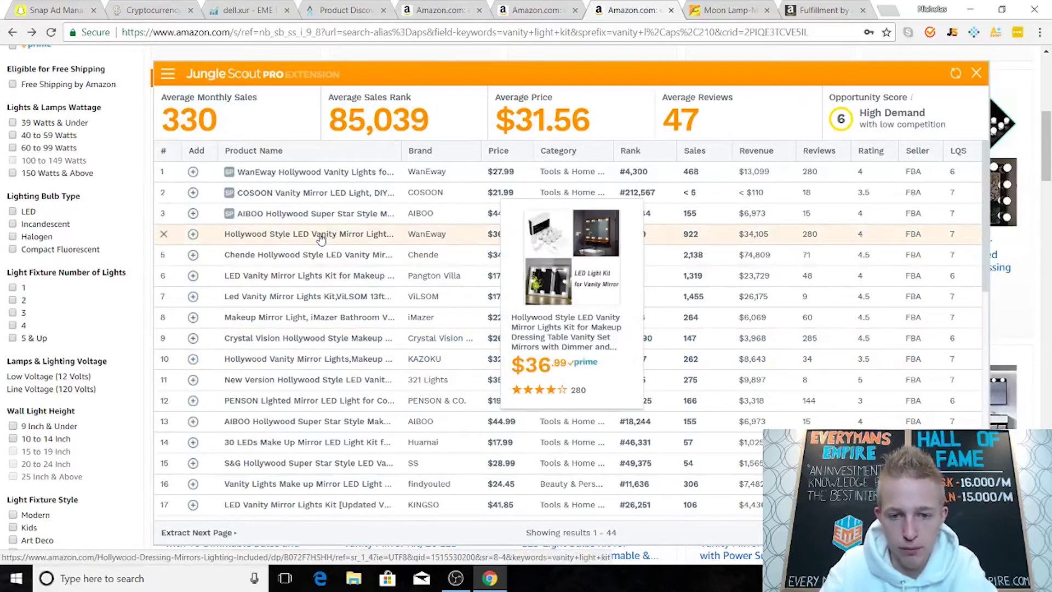
mouse_move(339, 264)
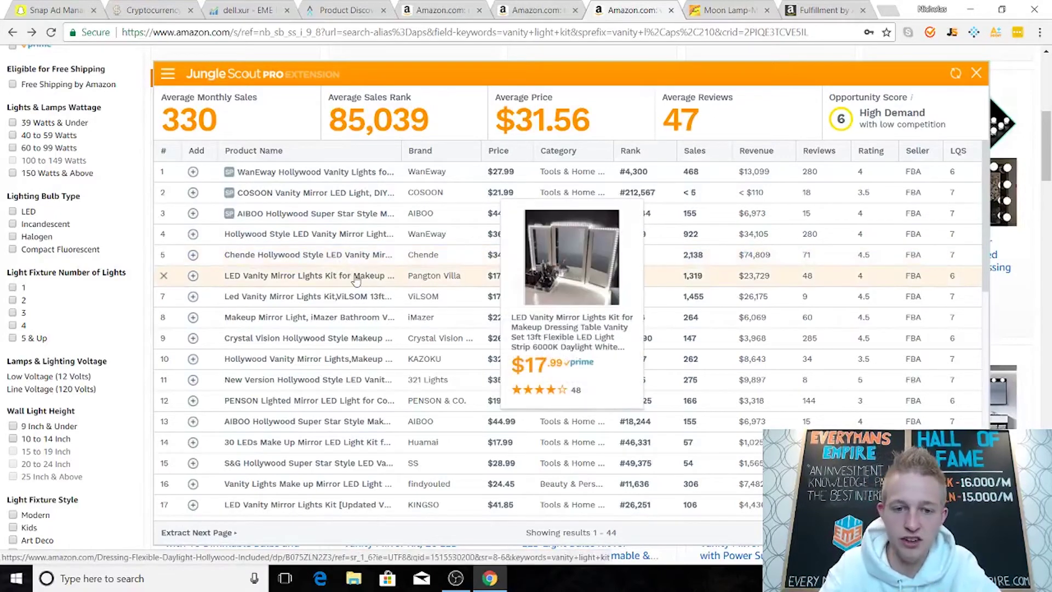
mouse_move(355, 296)
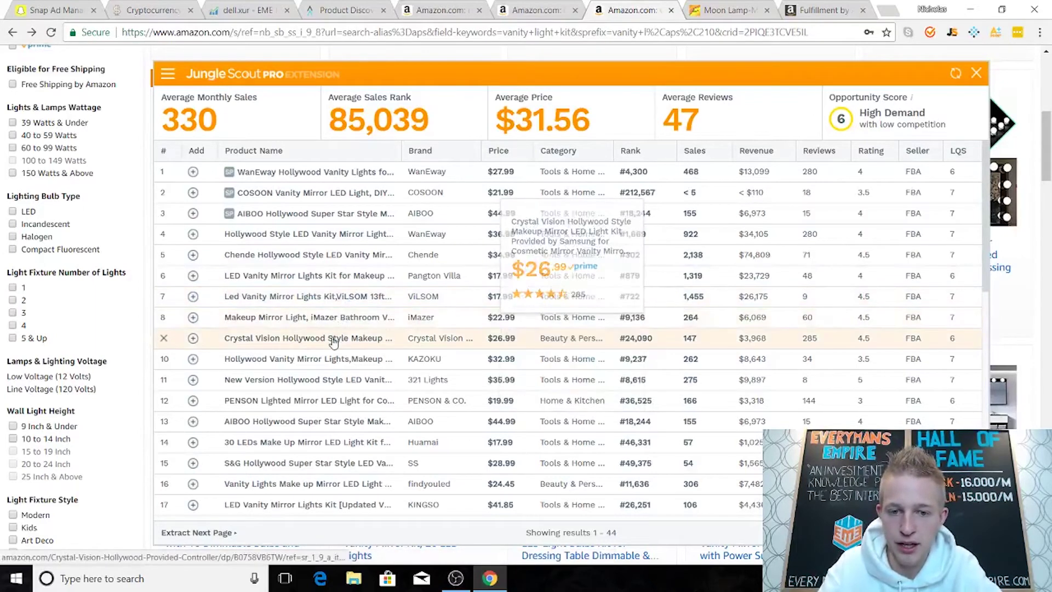
mouse_move(327, 364)
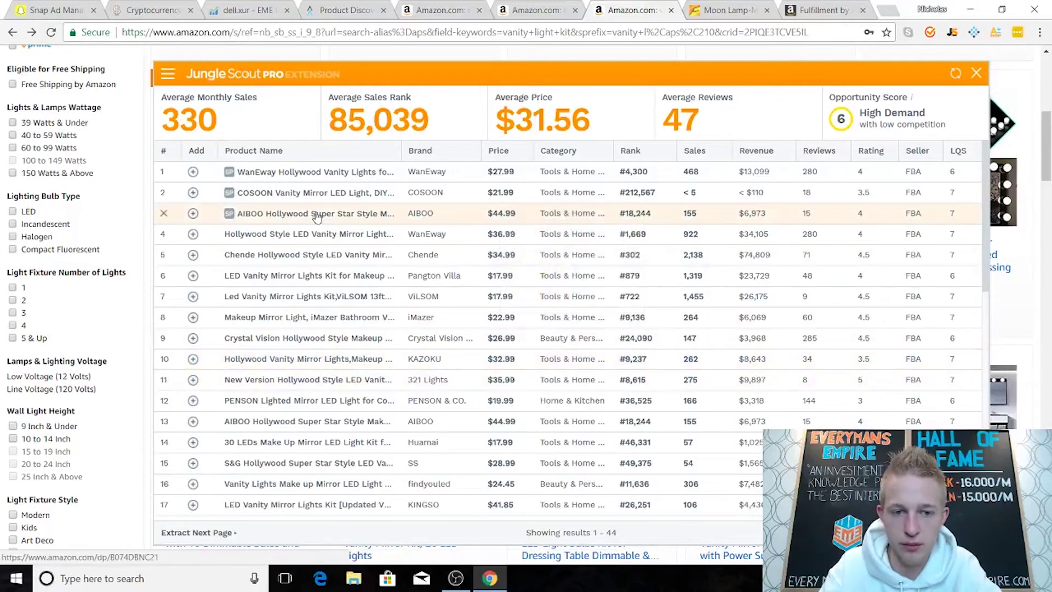
mouse_move(317, 216)
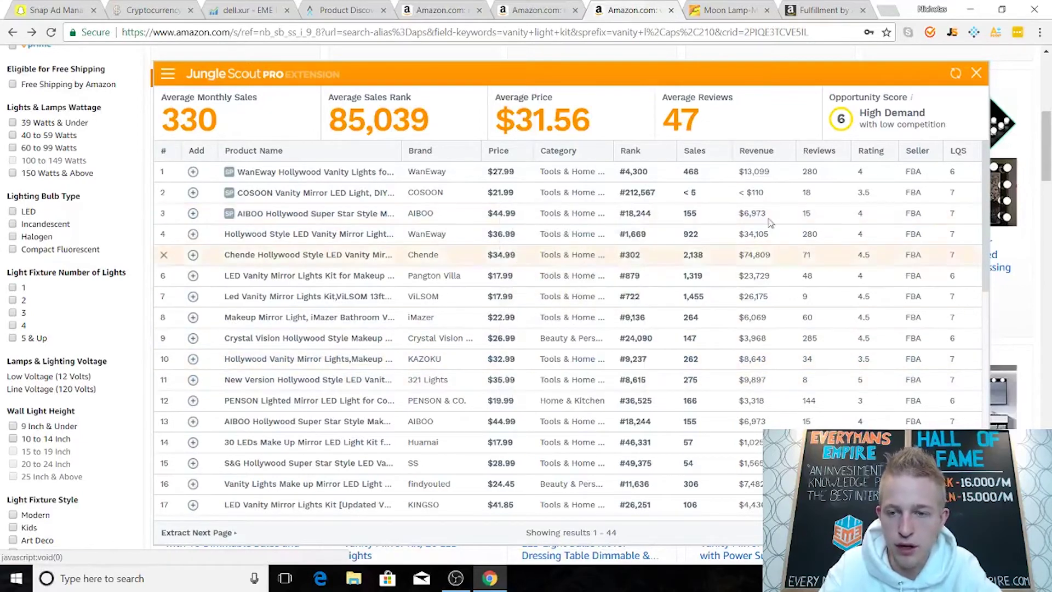
Step: Open the AIBOO Hollywood Super Star vanity light kit from the Jungle Scout results and review its Amazon listing
left_click(338, 216)
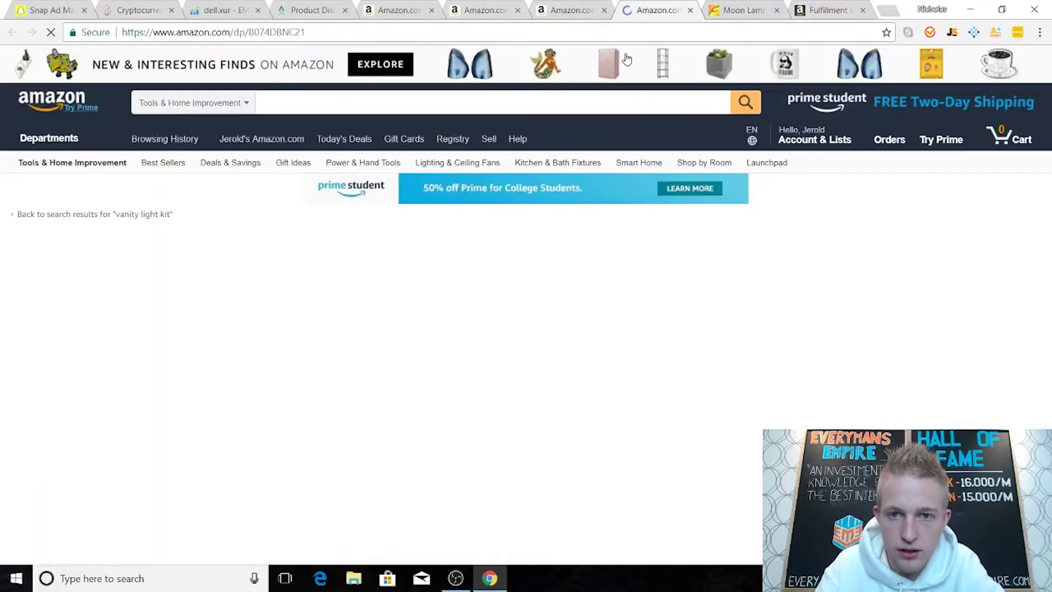
scroll(515, 366, "down", 3)
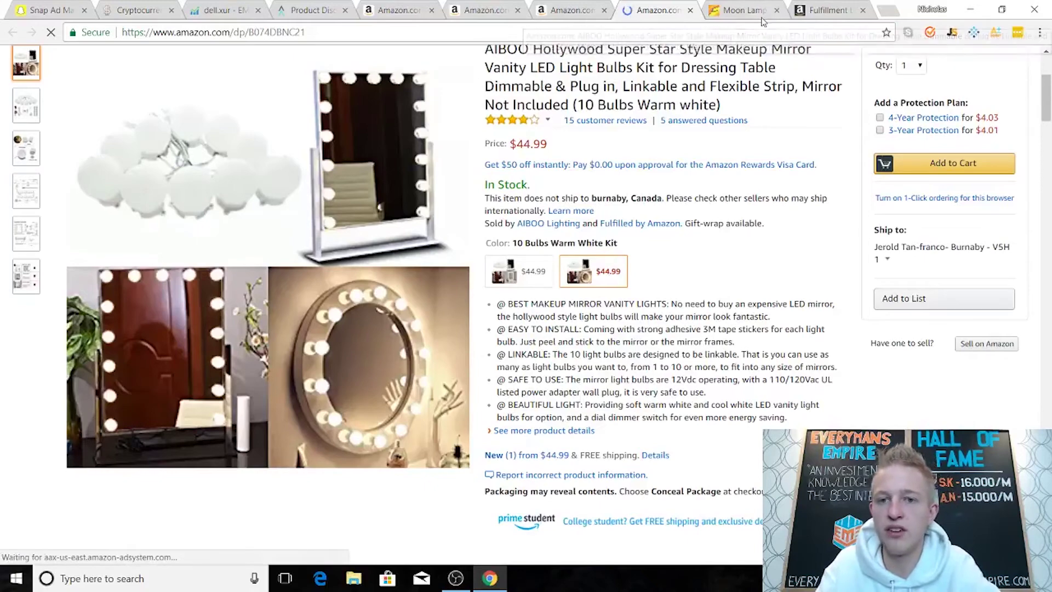
Step: Switch to Alibaba and search for the suggested term "vanity mirror light bulbs" in place of moon lamp
left_click(742, 10)
left_click_drag(222, 61, 185, 63)
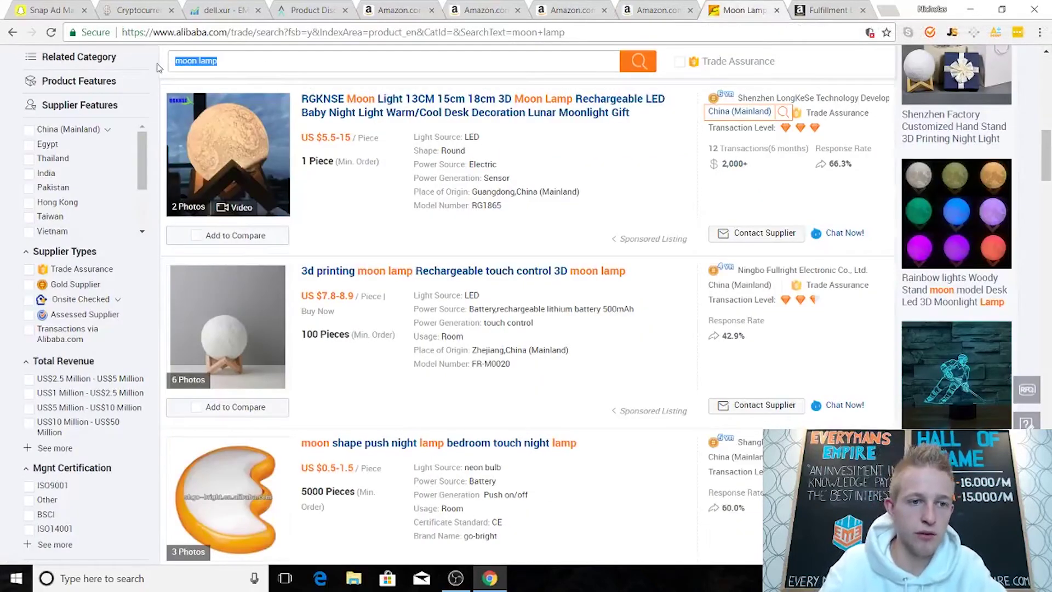
type("vanity ma")
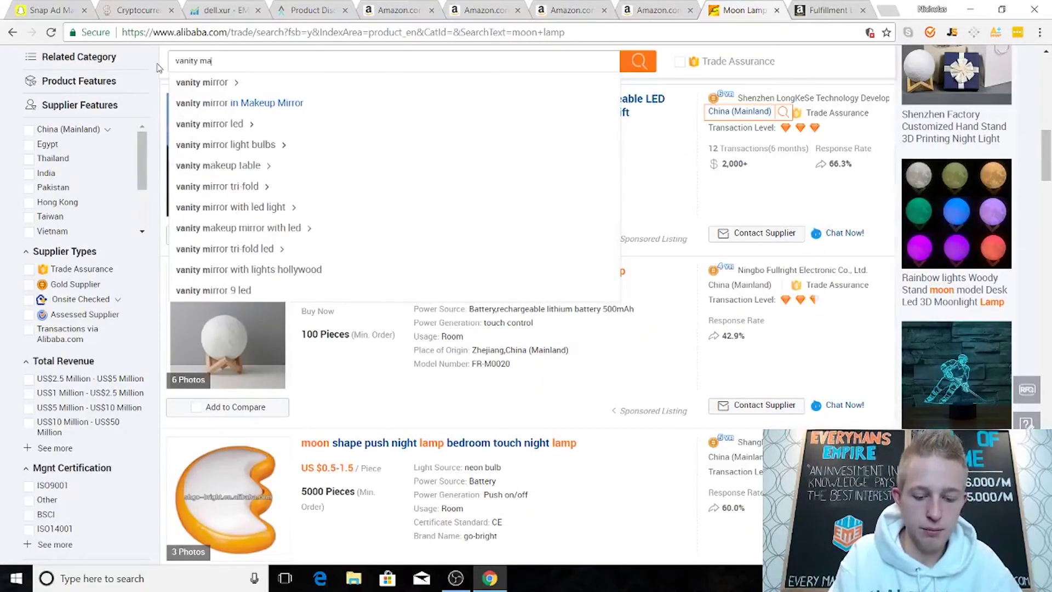
key("BackSpace")
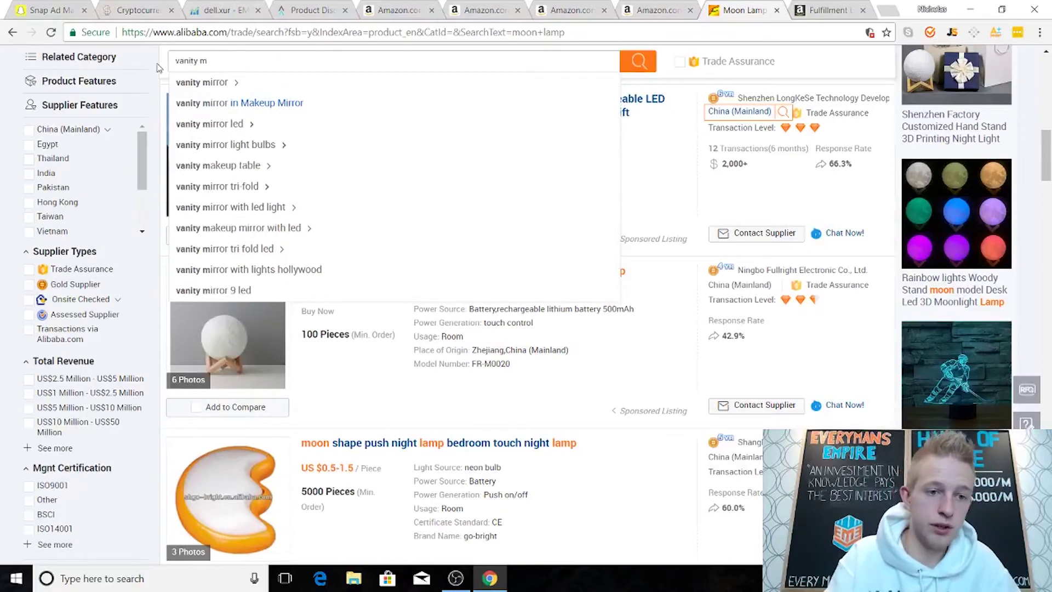
left_click(282, 146)
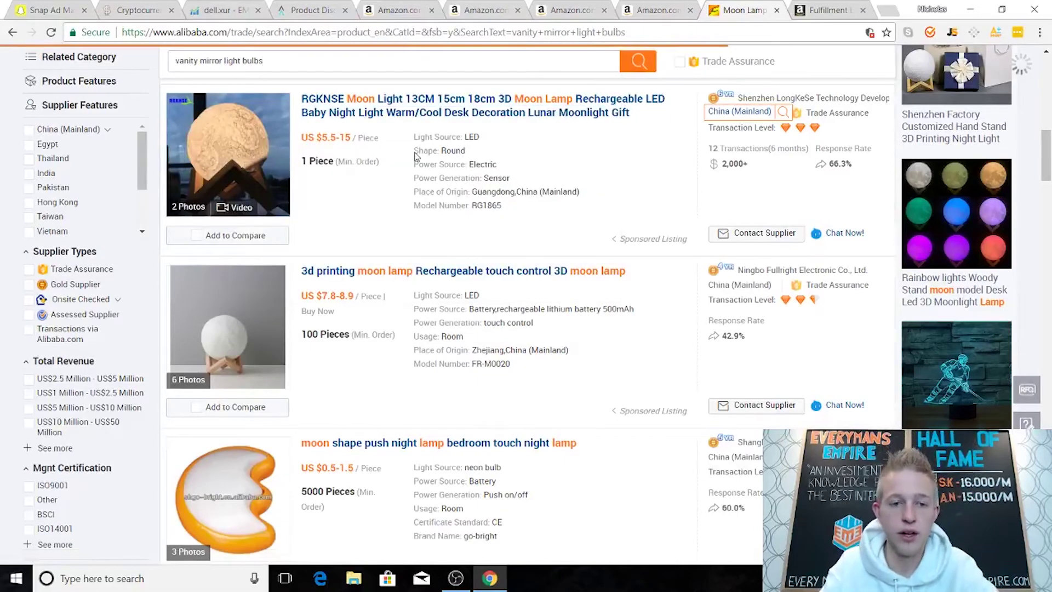
Step: Examine the Alibaba vanity mirror light listings, comparing unit prices and minimum orders and looking for complete light kits
scroll(389, 316, "down", 9)
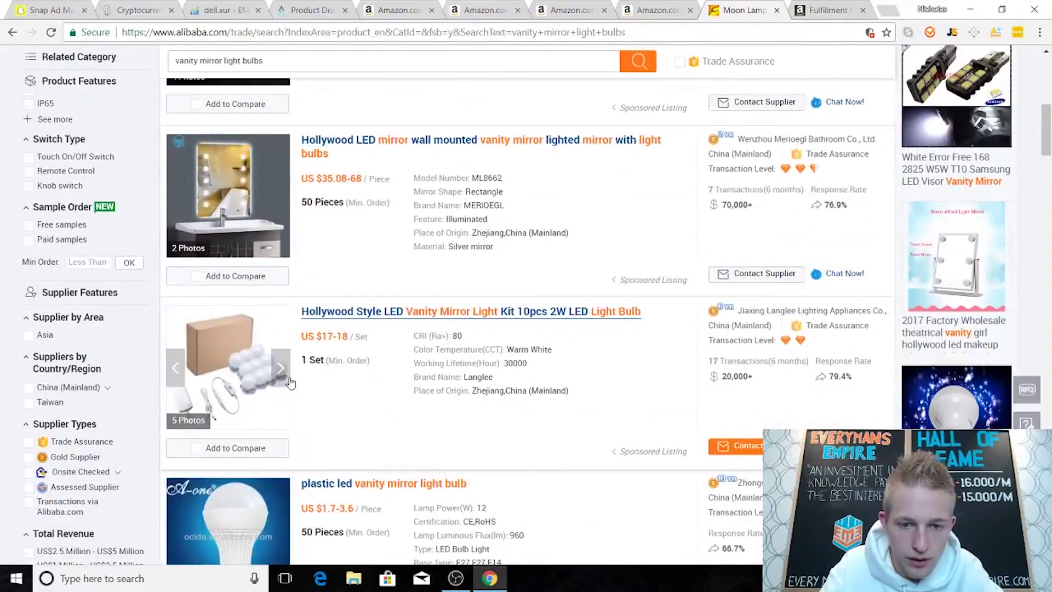
scroll(348, 357, "down", 4)
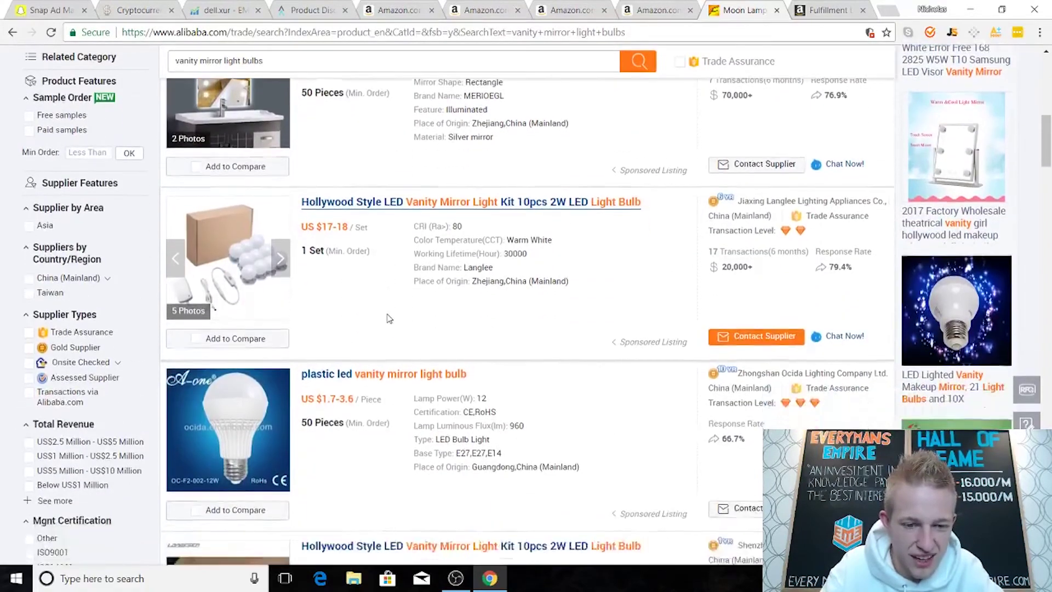
scroll(372, 314, "down", 12)
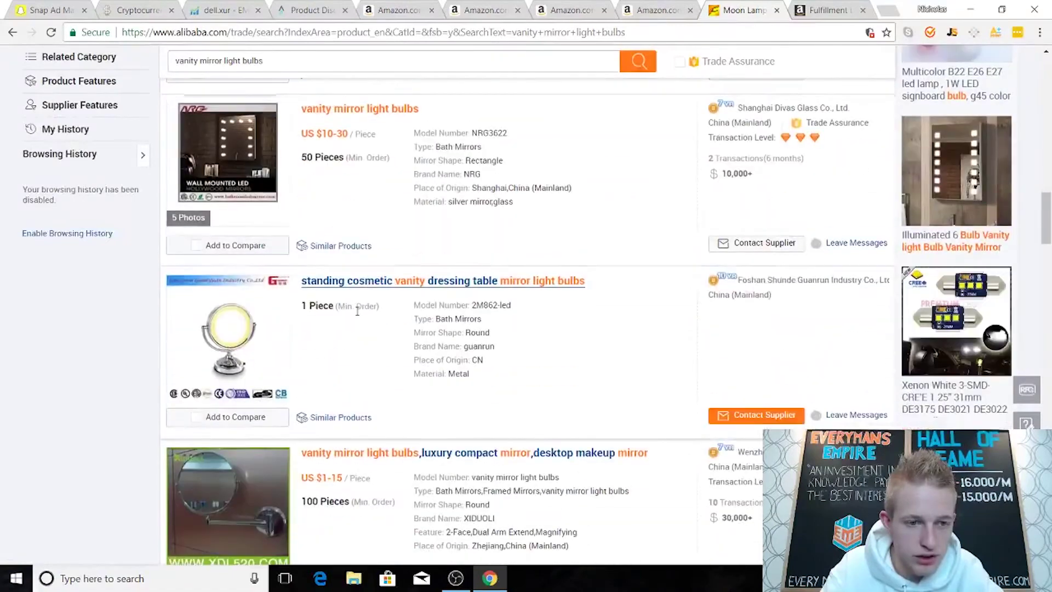
scroll(357, 311, "down", 5)
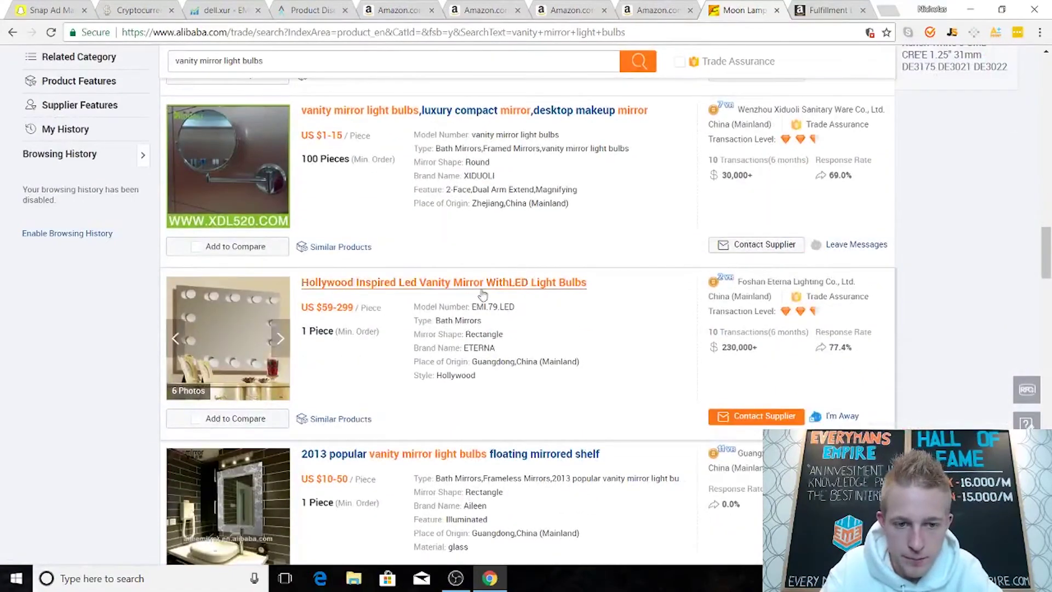
scroll(545, 310, "down", 1)
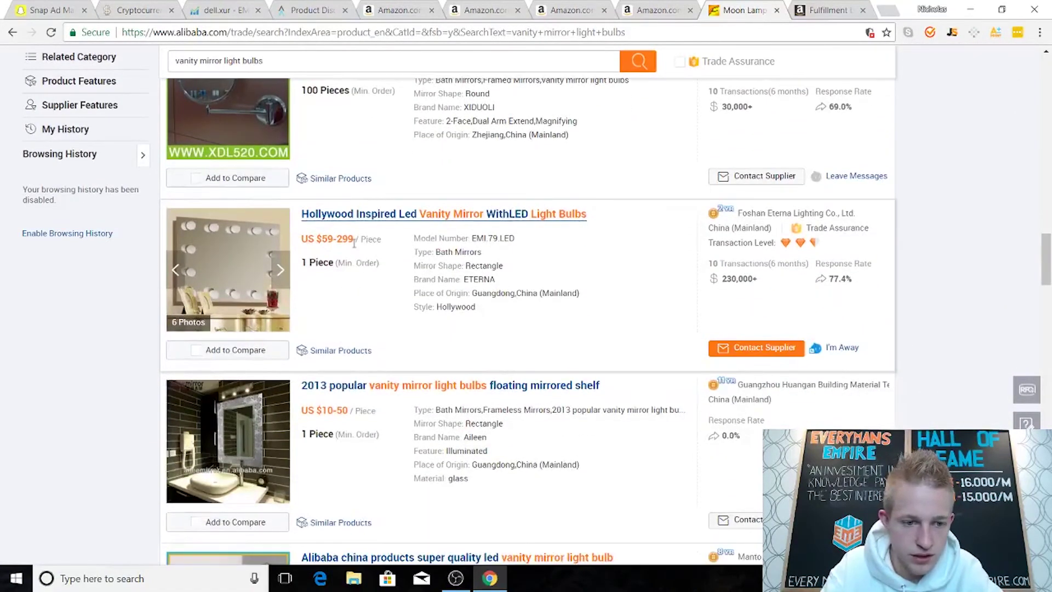
scroll(353, 244, "down", 7)
scroll(351, 263, "down", 4)
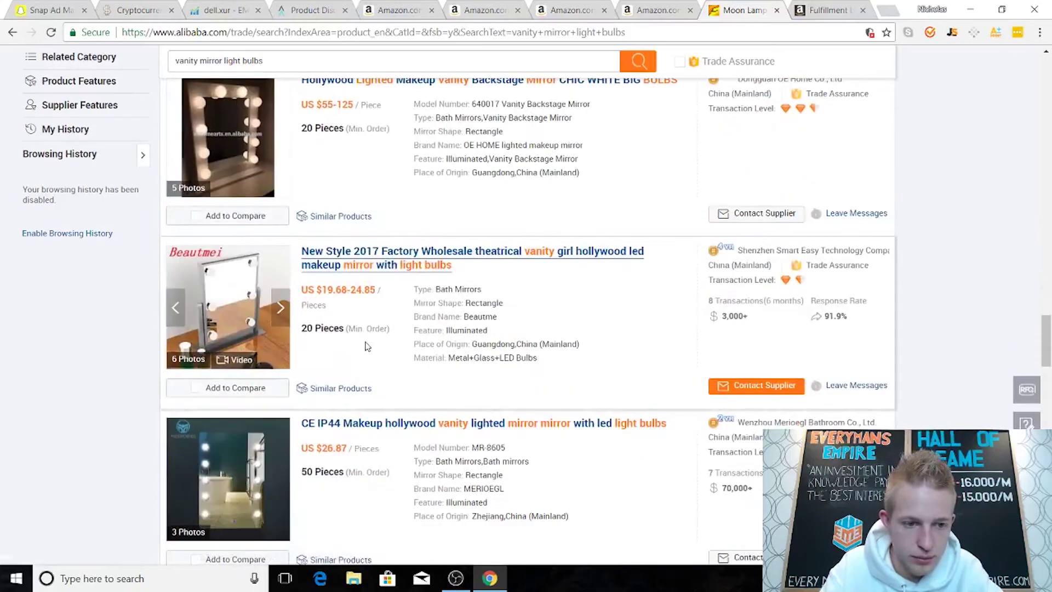
scroll(362, 343, "down", 7)
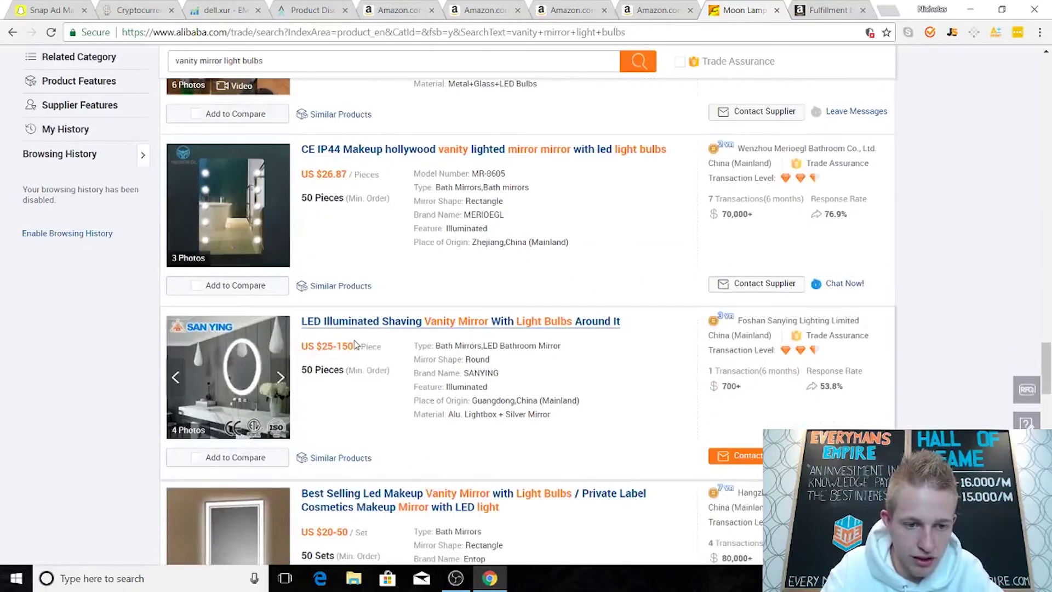
scroll(425, 329, "down", 7)
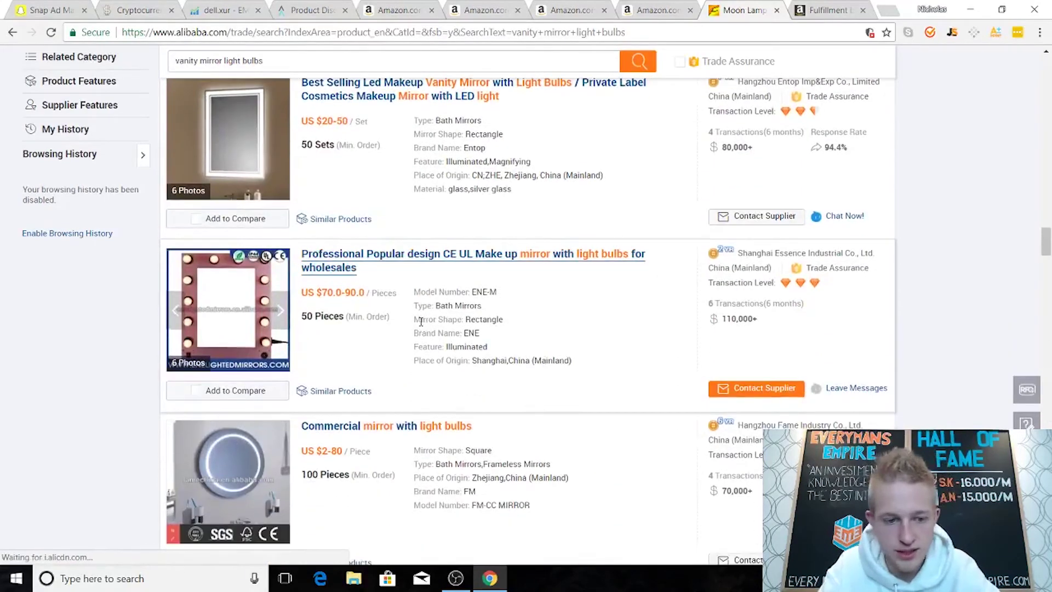
scroll(421, 321, "down", 13)
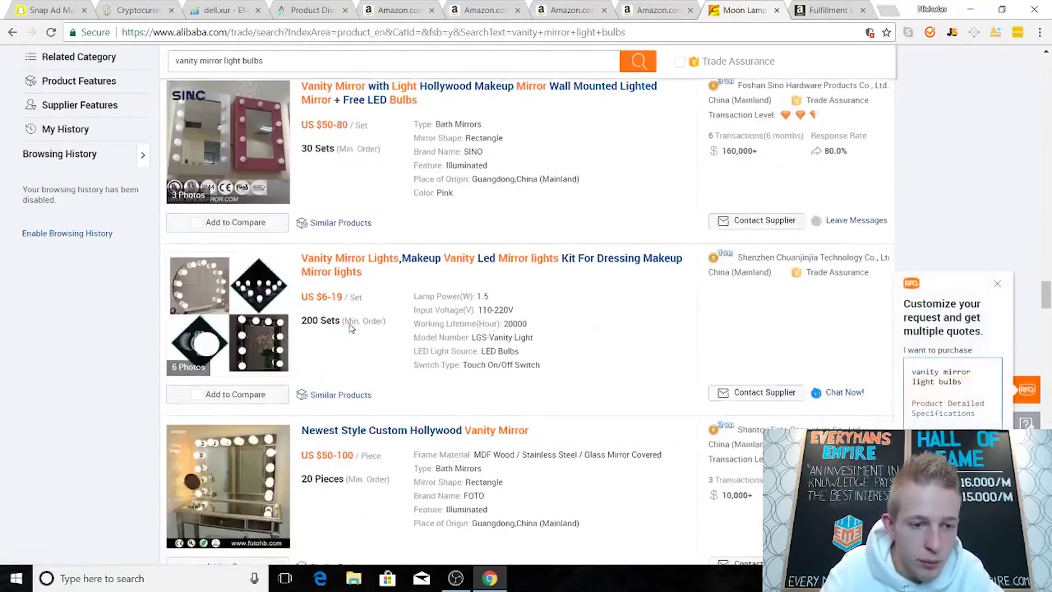
scroll(350, 328, "up", 6)
scroll(353, 331, "down", 5)
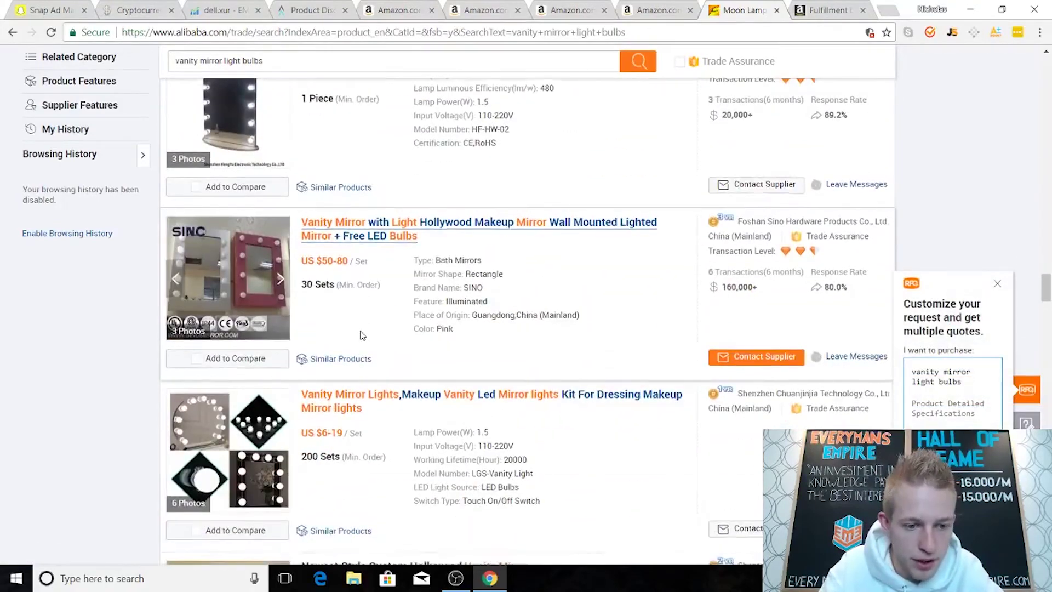
scroll(361, 335, "down", 1)
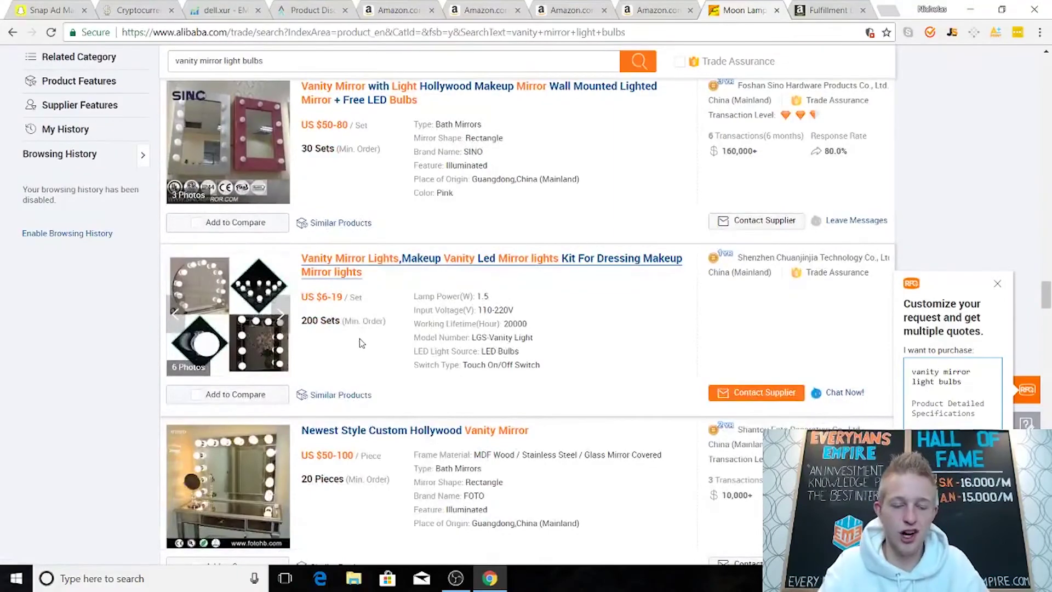
scroll(361, 342, "down", 10)
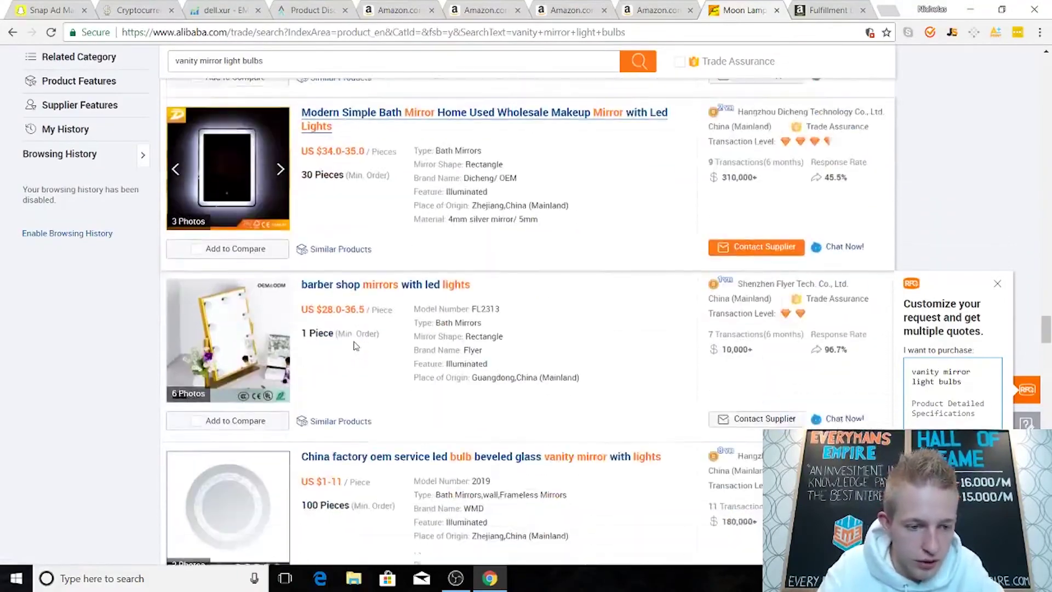
scroll(355, 345, "down", 20)
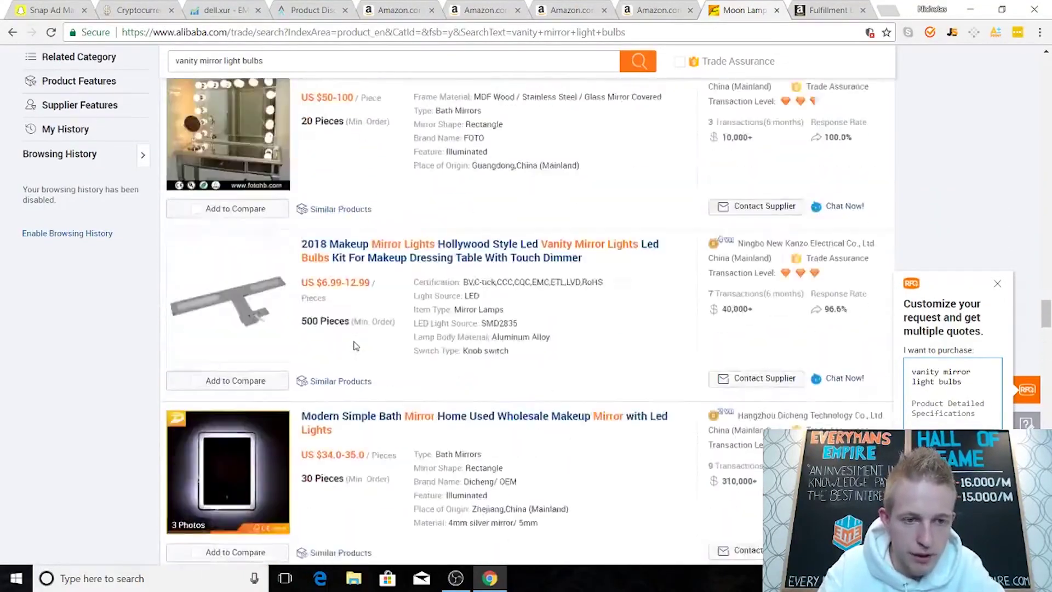
Step: Return to Amazon's vanity light kit results, close the Jungle Scout overlay, and open the KAZOKU Hollywood Vanity Mirror Lights listing
left_click(366, 12)
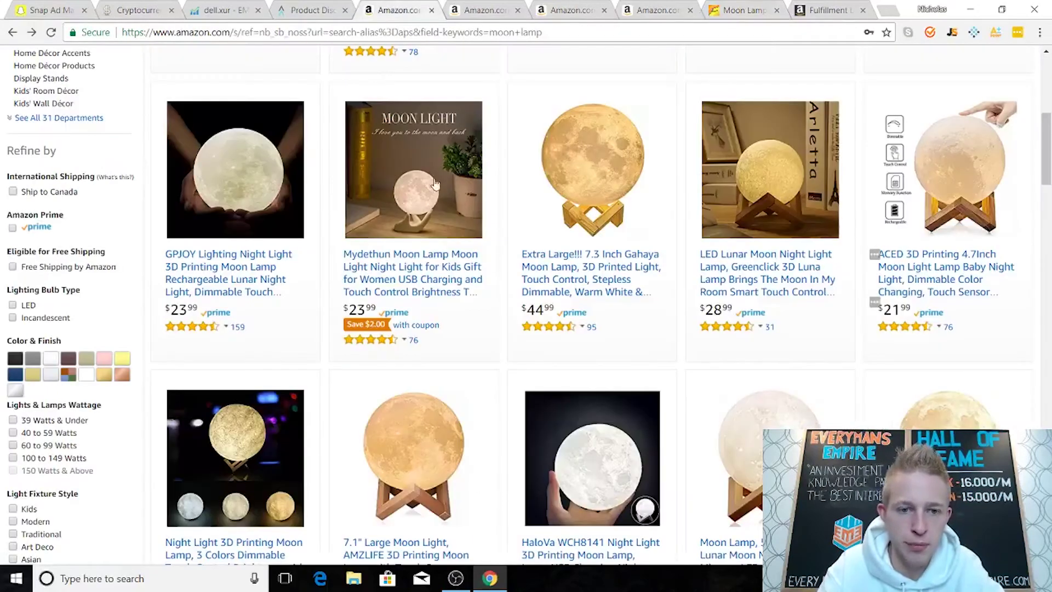
left_click(507, 8)
left_click(553, 11)
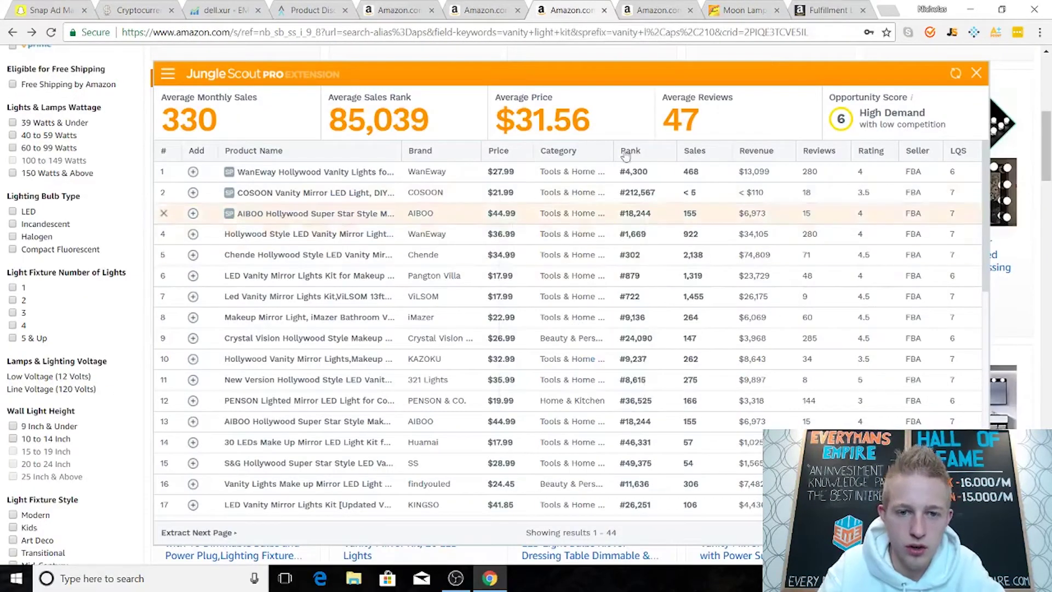
left_click(976, 74)
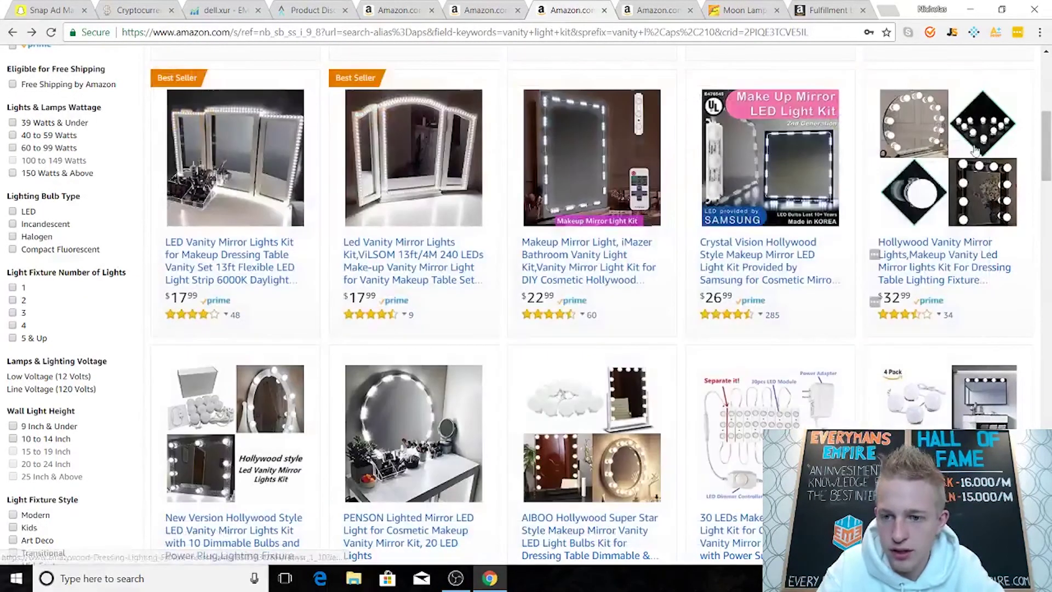
left_click(928, 255)
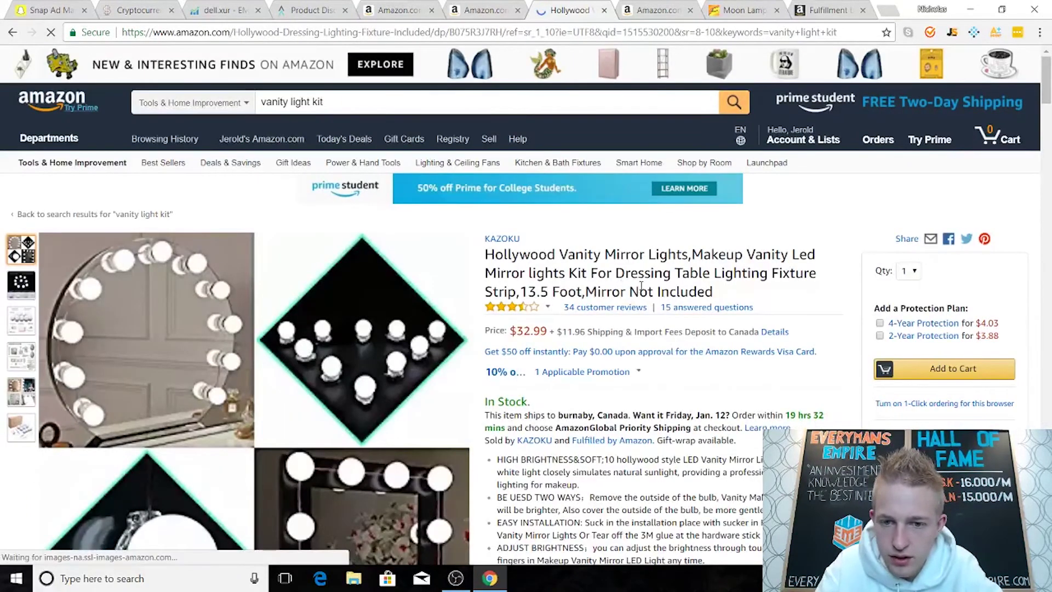
Step: Examine the KAZOKU listing's photos and bullet points, checking the colour temperature specified for its bulbs
scroll(628, 324, "down", 3)
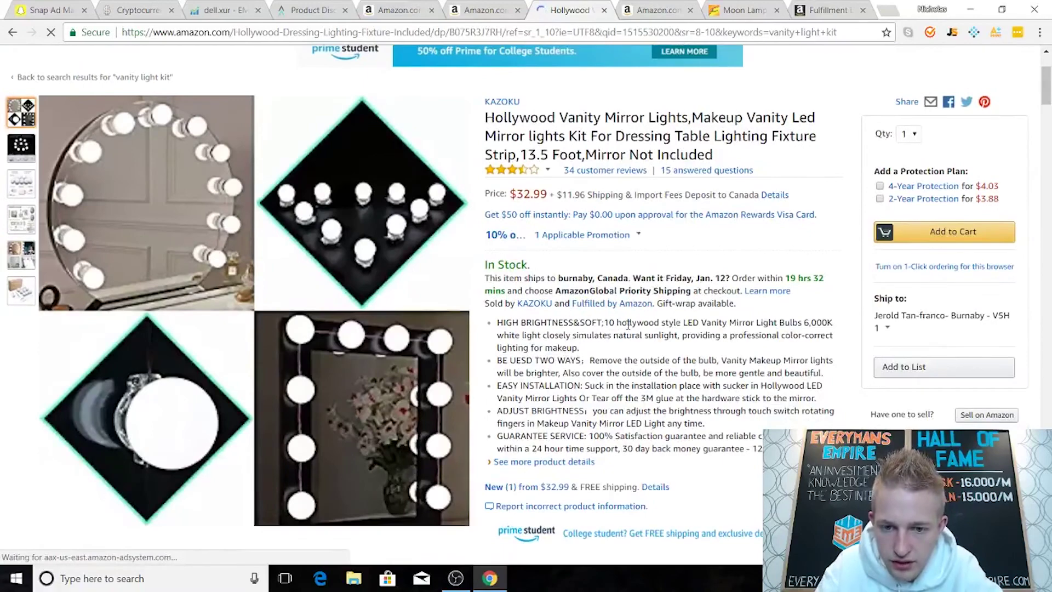
left_click_drag(628, 324, 609, 325)
left_click(619, 347)
mouse_move(386, 257)
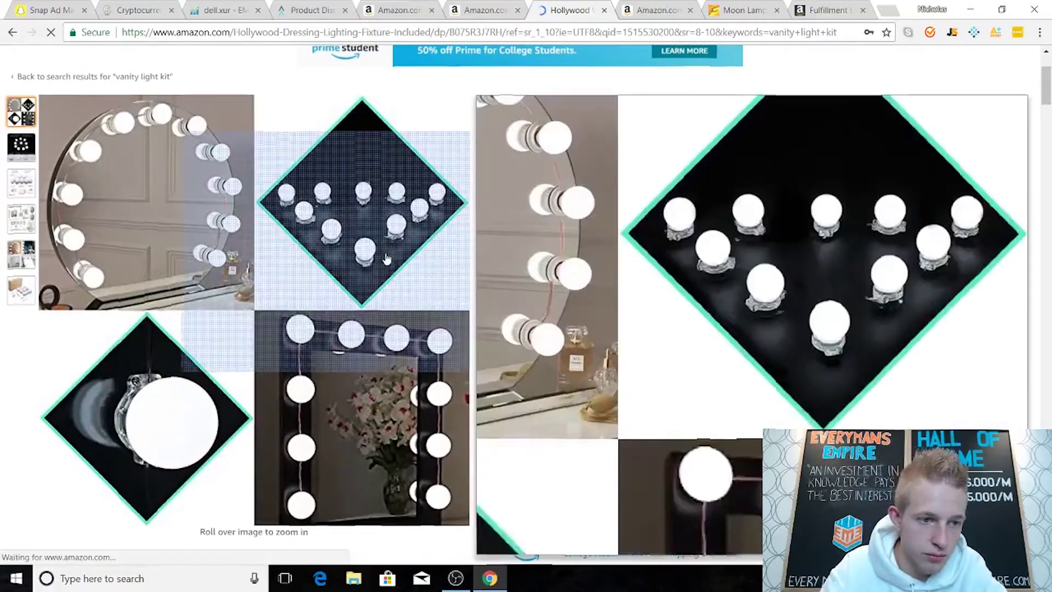
scroll(362, 416, "down", 8)
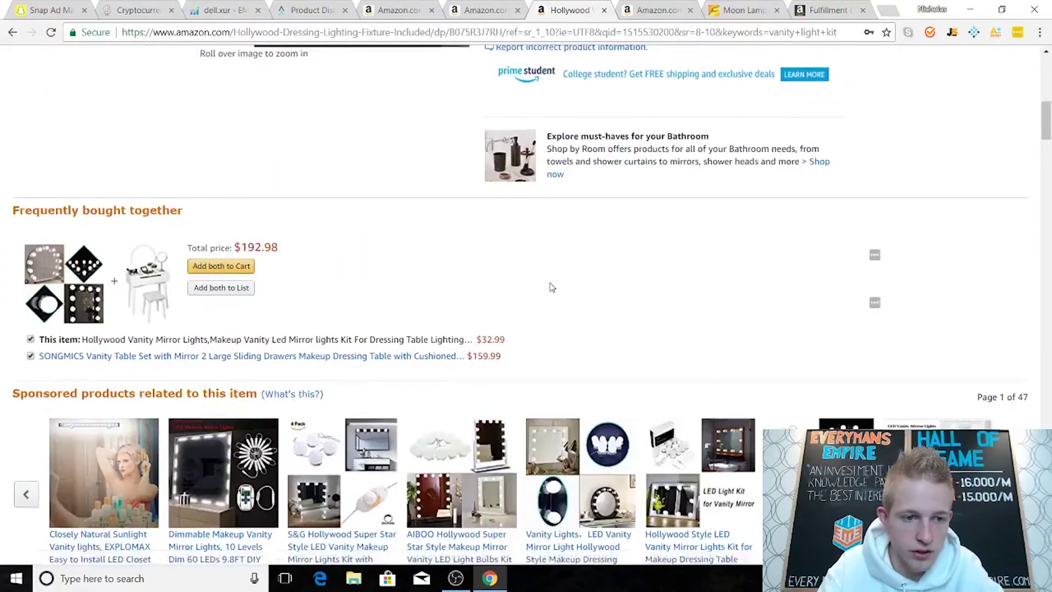
scroll(551, 288, "up", 8)
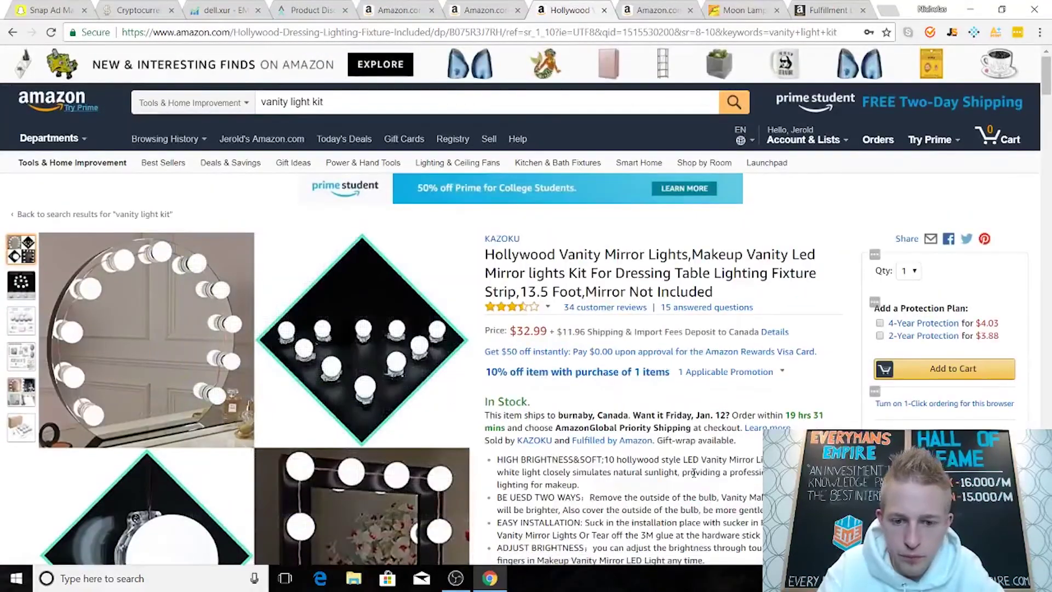
scroll(693, 472, "down", 3)
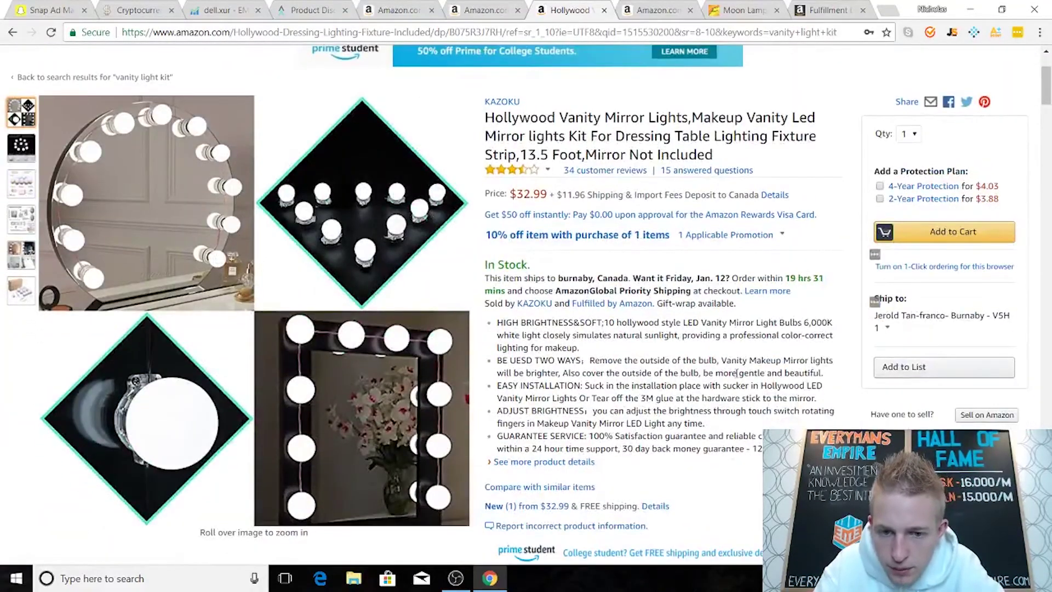
left_click_drag(802, 321, 835, 327)
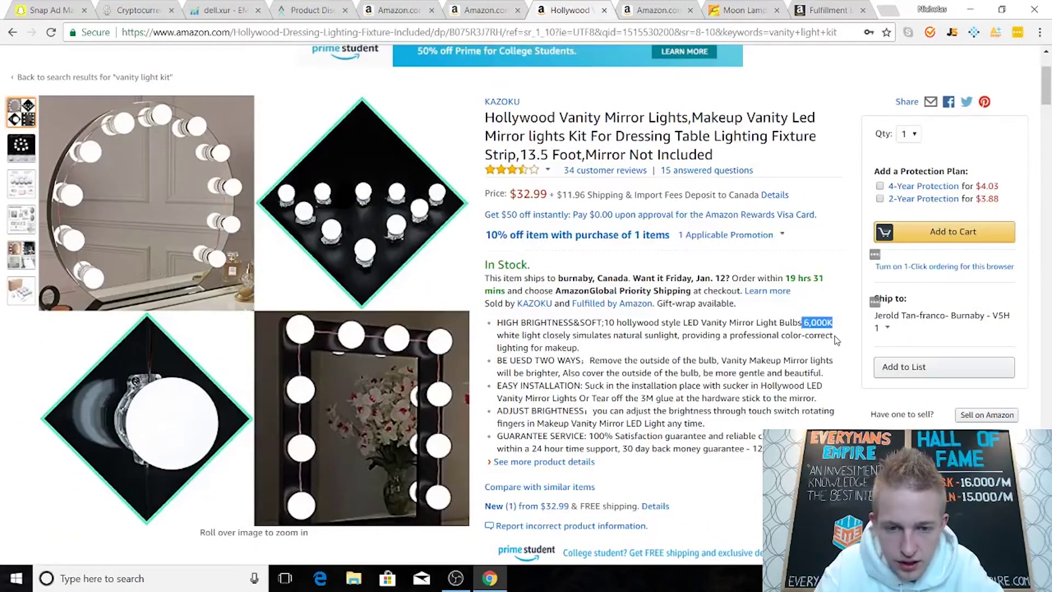
left_click(836, 339)
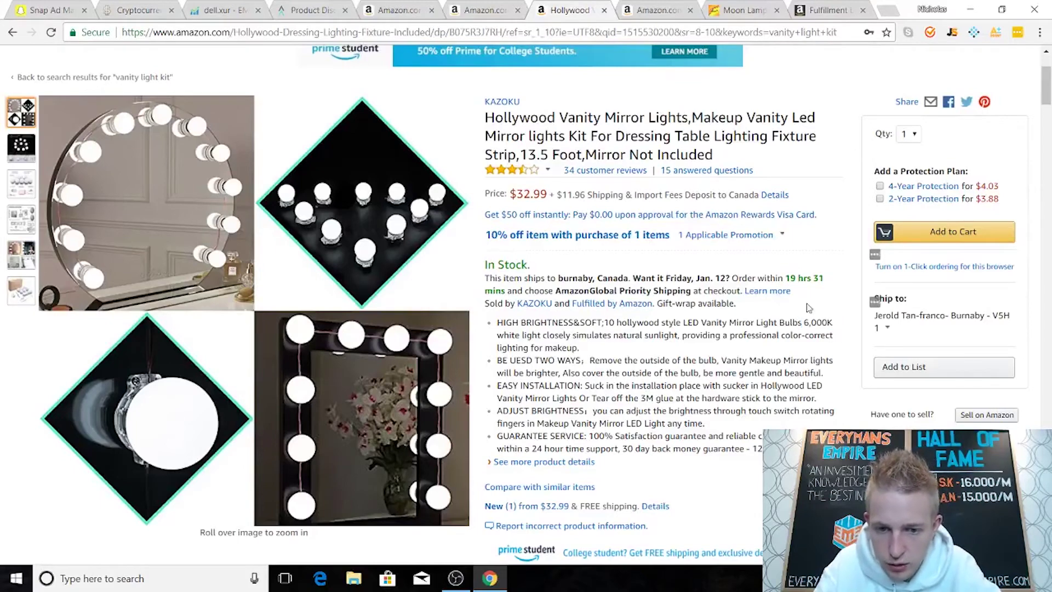
Step: Switch back to Alibaba and refine the supplier search to "6000k vanity mirror light bulbs"
left_click(774, 6)
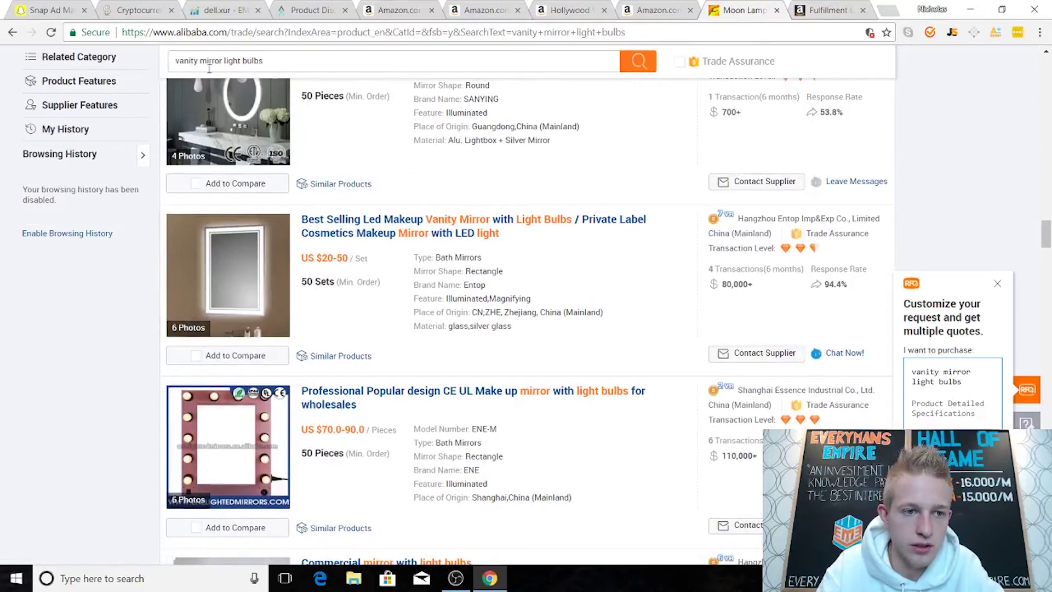
left_click(175, 61)
type("60")
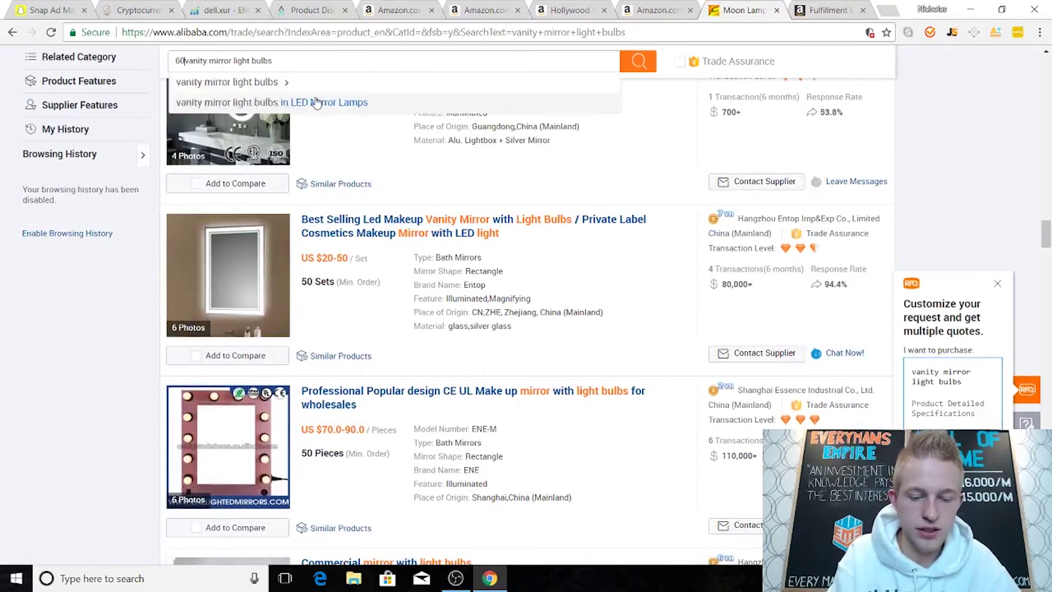
type("00k")
key("Return")
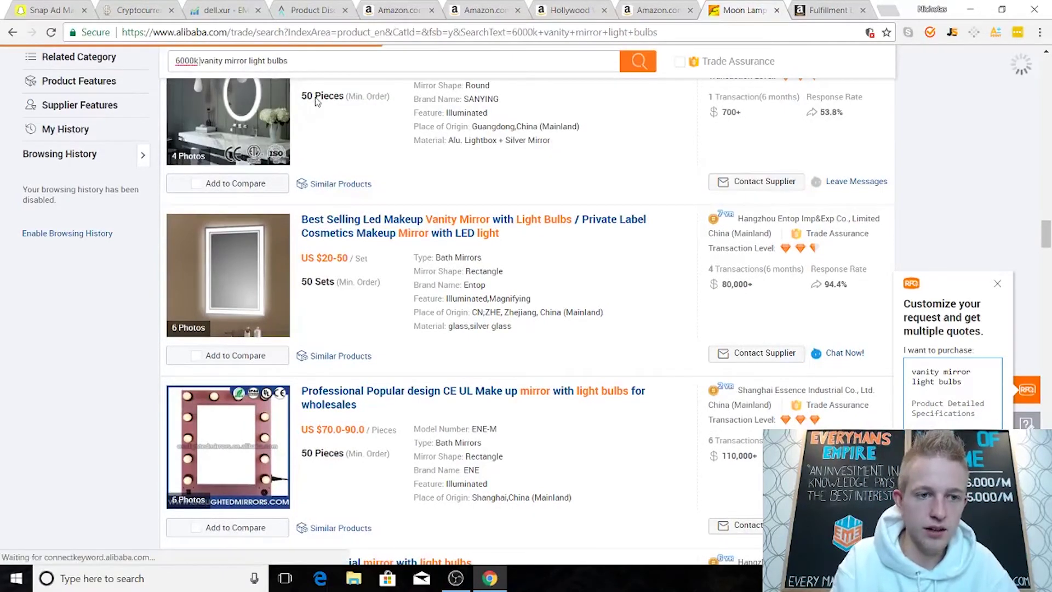
Step: Examine the Alibaba results for 6000K vanity mirror light bulbs, comparing prices, minimum orders and colour temperatures of kits
scroll(351, 228, "down", 7)
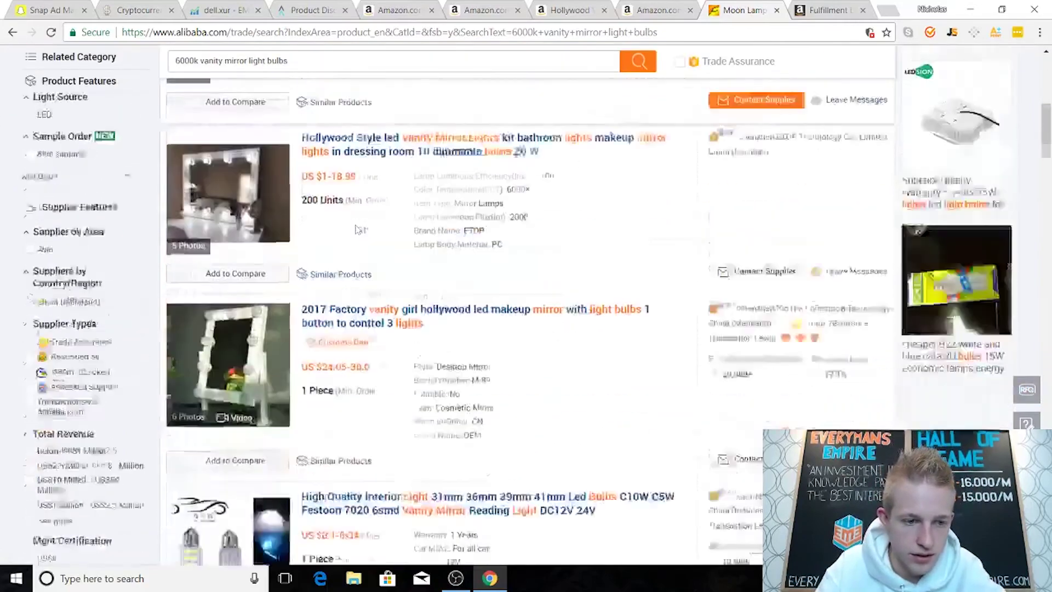
scroll(358, 274, "up", 1)
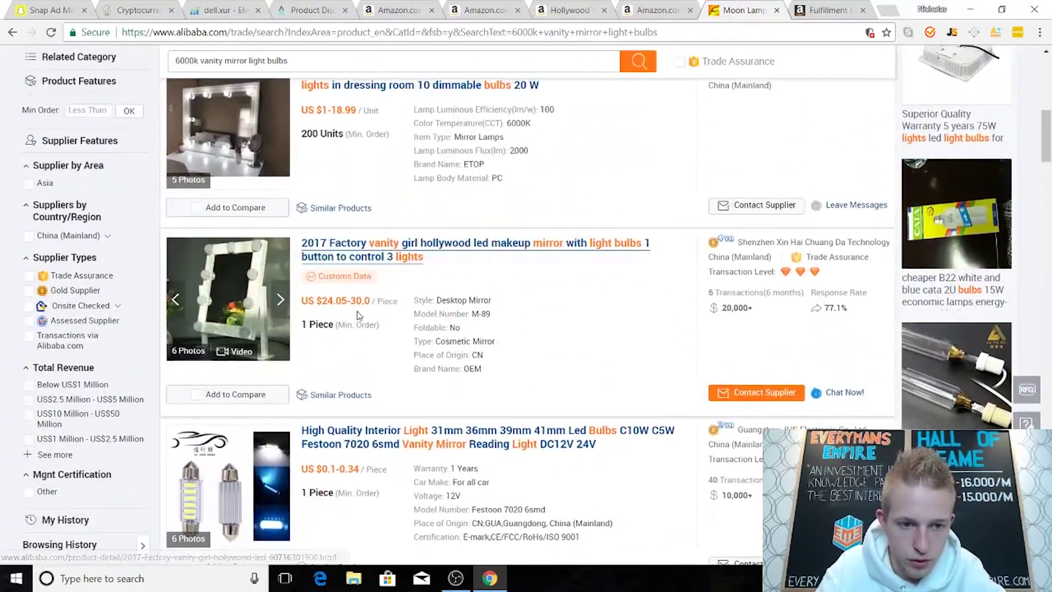
scroll(357, 315, "down", 15)
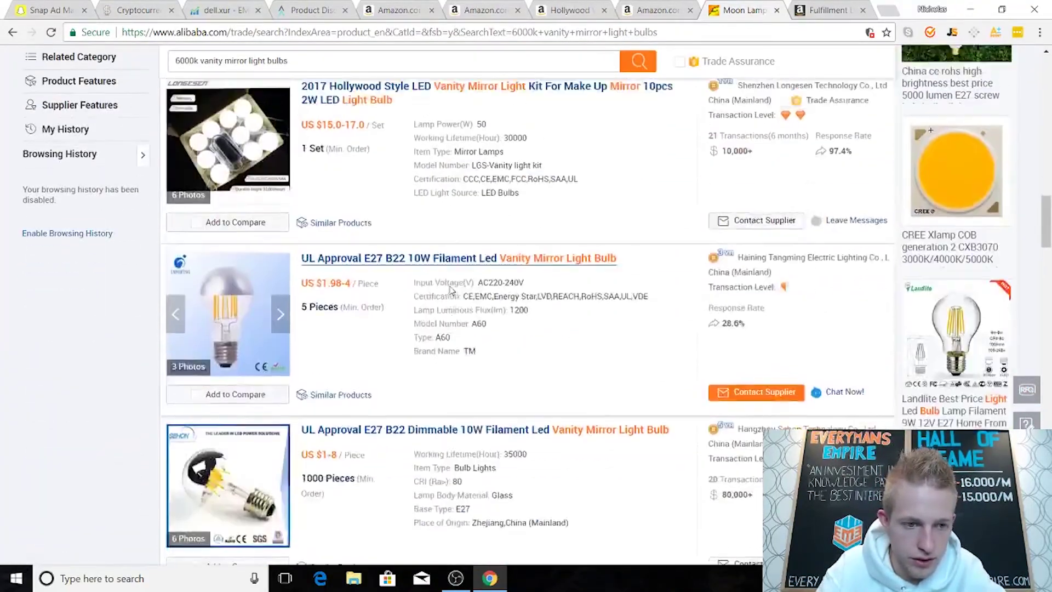
scroll(450, 289, "up", 2)
scroll(371, 271, "down", 4)
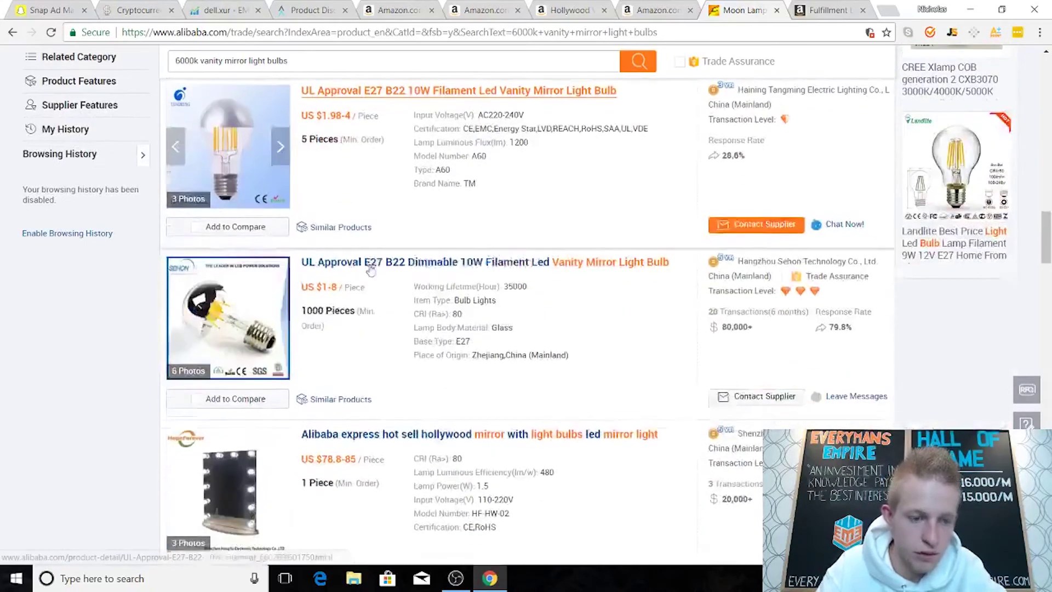
scroll(371, 271, "down", 5)
scroll(339, 236, "down", 1)
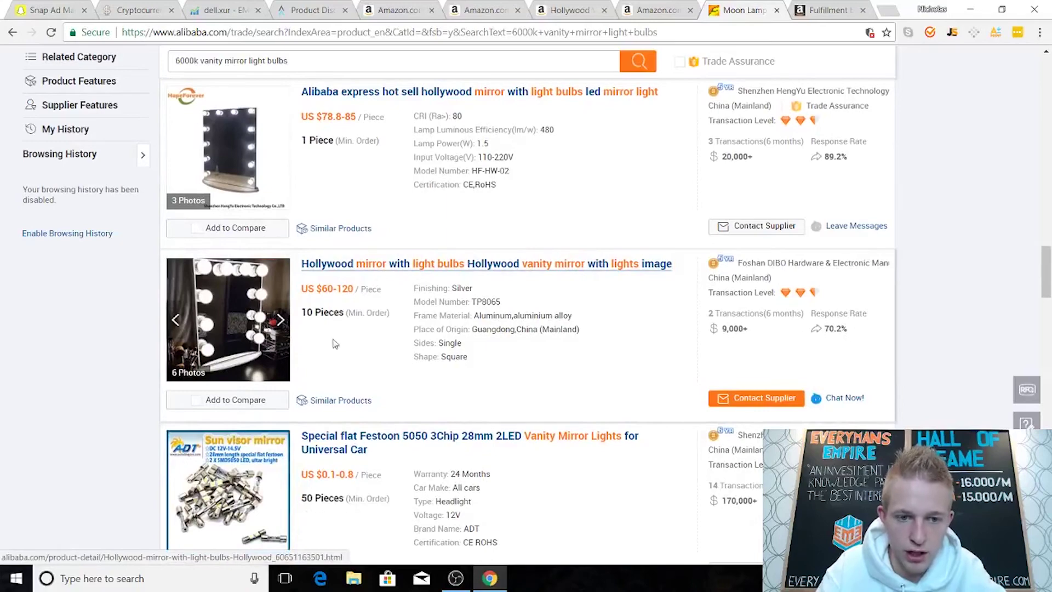
scroll(299, 326, "down", 15)
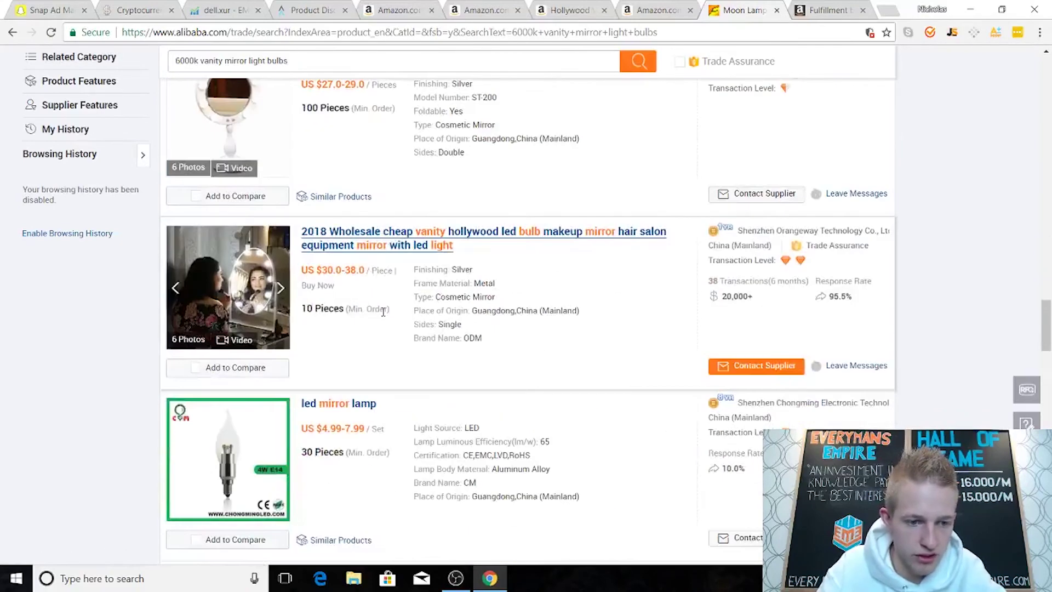
scroll(378, 307, "down", 4)
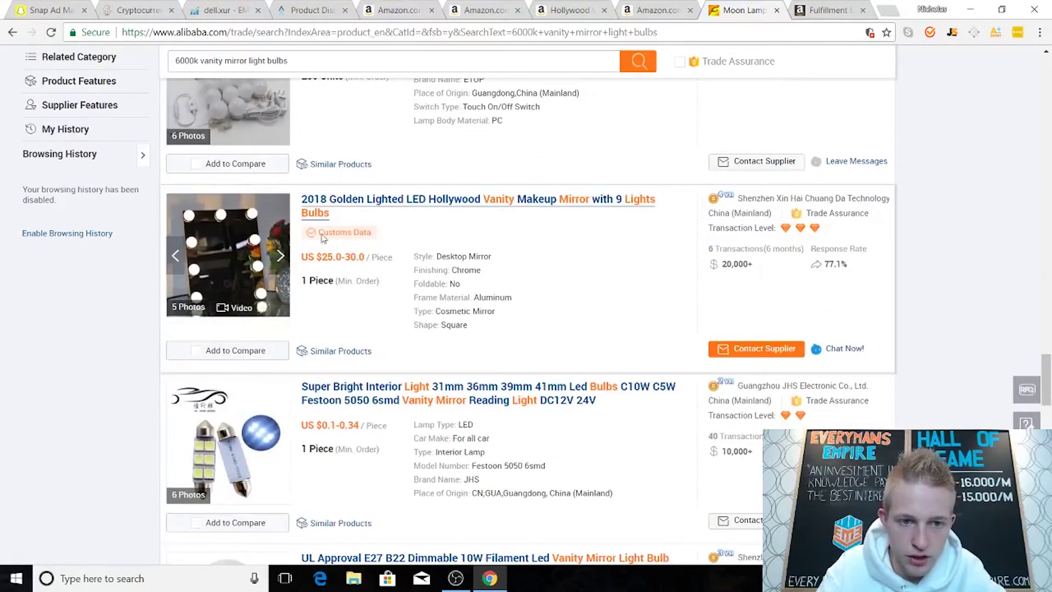
scroll(416, 255, "down", 2)
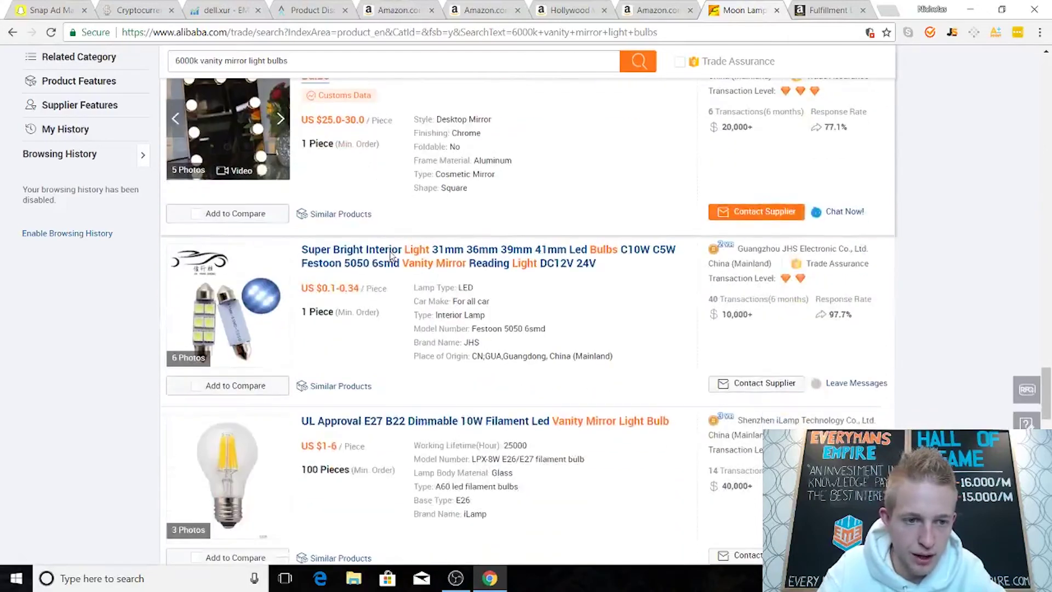
scroll(368, 153, "down", 10)
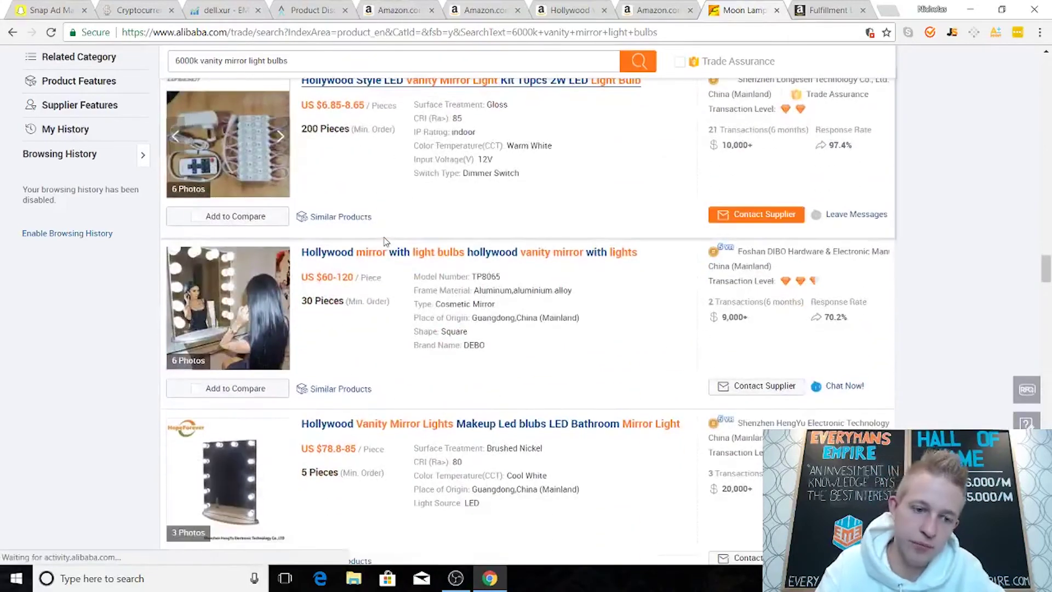
scroll(445, 345, "up", 5)
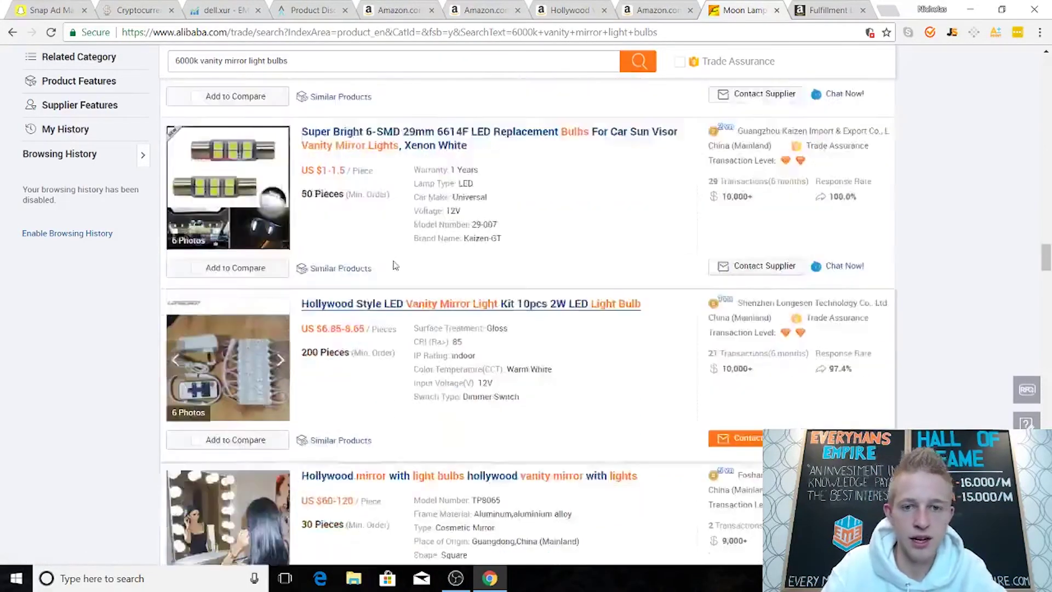
Step: Return to the KAZOKU Hollywood Vanity Mirror Lights listing on Amazon and copy its ASIN from the web address
left_click(824, 9)
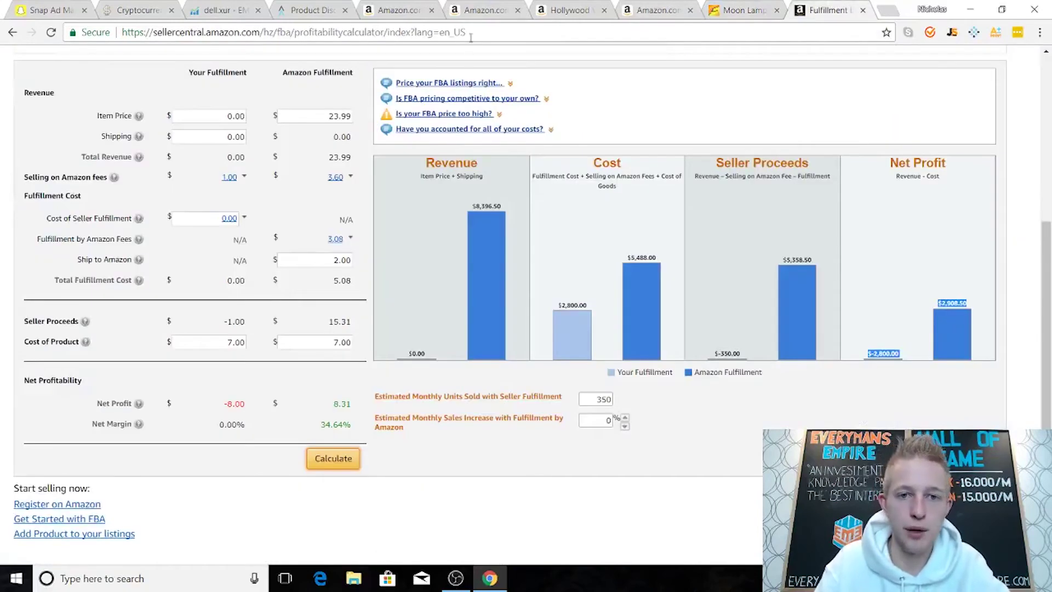
left_click(569, 10)
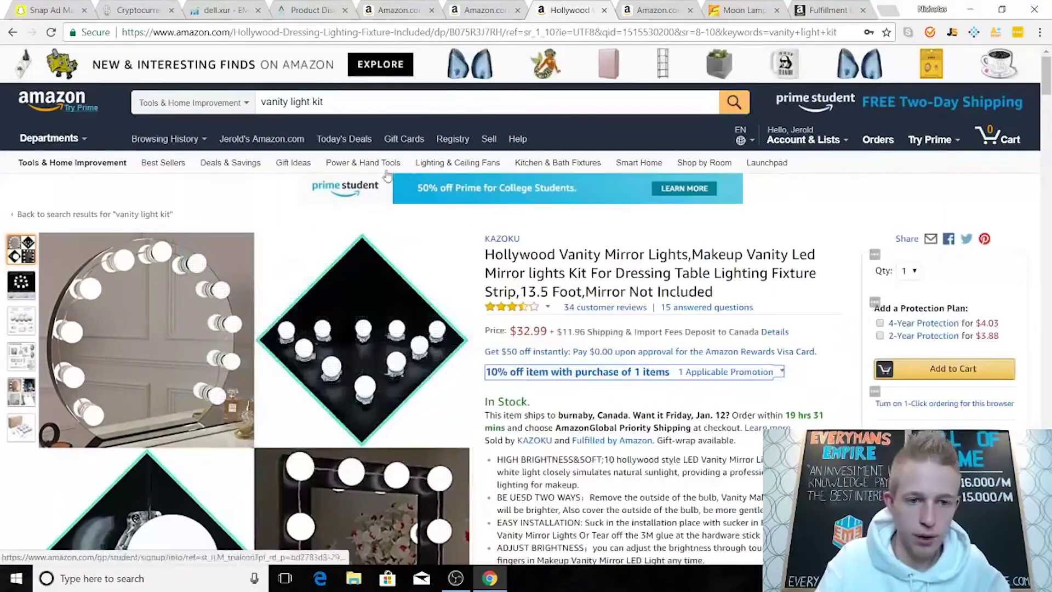
left_click_drag(451, 32, 498, 33)
right_click(498, 33)
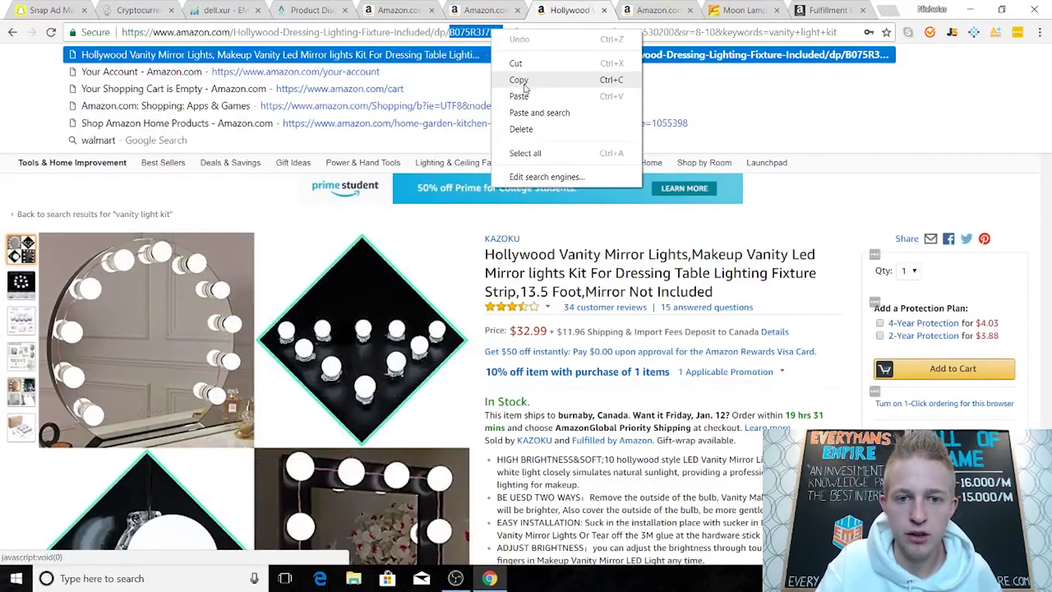
left_click(554, 77)
Step: In the FBA Revenue Calculator, replace the previous product with ASIN B075R3J7RH and look it up
left_click(822, 12)
scroll(71, 164, "up", 5)
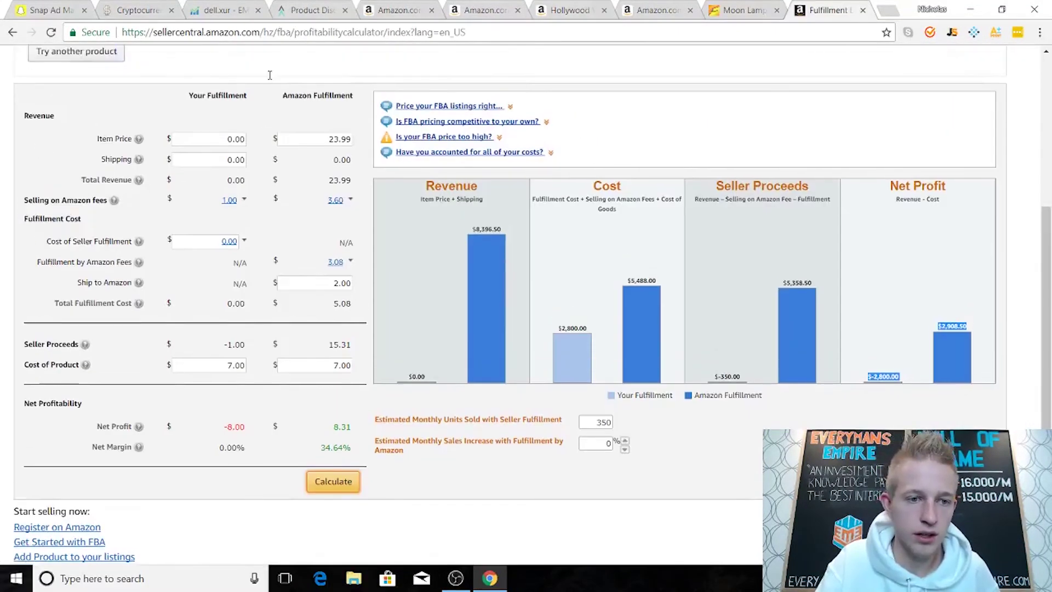
double_click(66, 145)
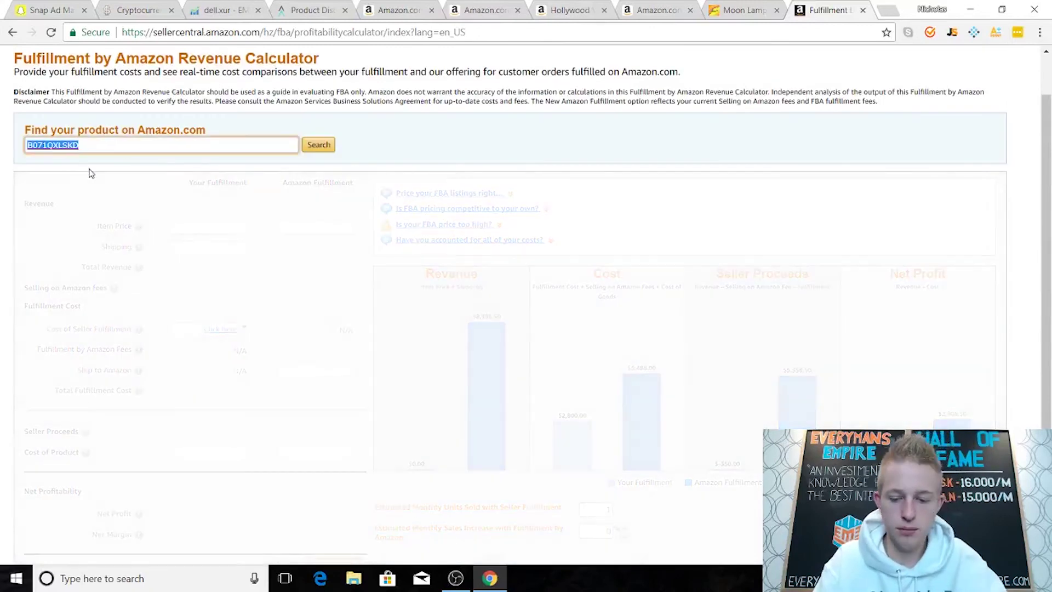
key("BackSpace")
right_click(90, 145)
left_click(145, 240)
left_click(319, 144)
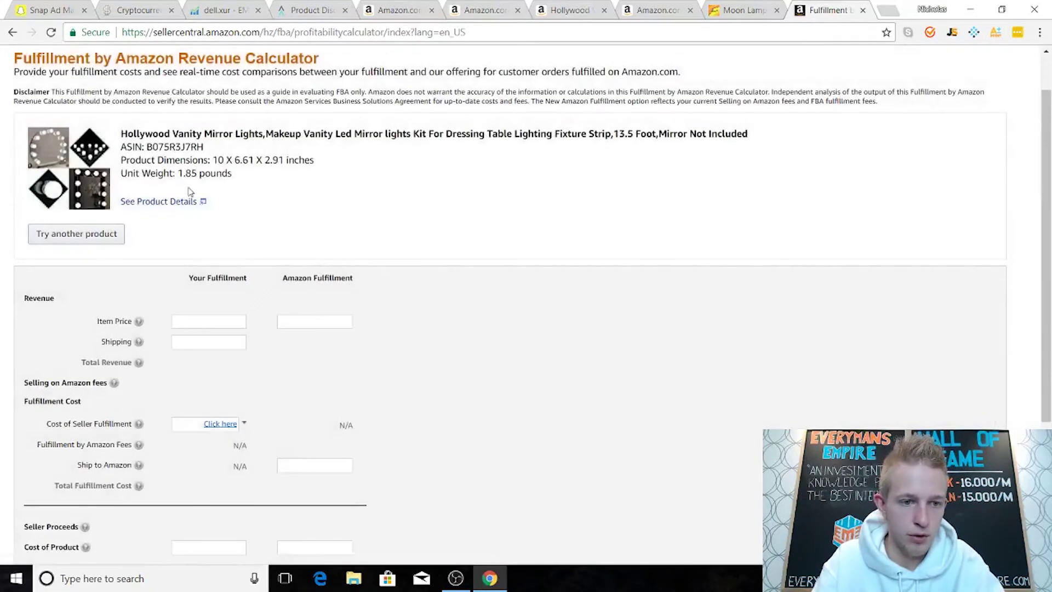
Step: Calculate the kit's FBA profit with a 32.99 item price, 17 shipping to Amazon and 3.50 product cost, and check the net profit
scroll(269, 368, "down", 3)
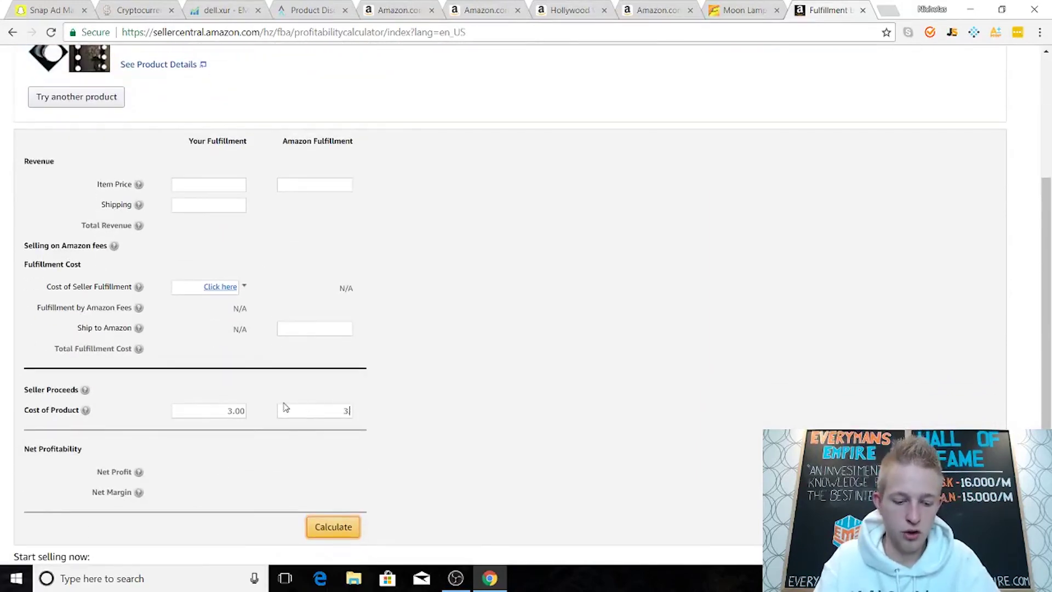
scroll(353, 251, "up", 2)
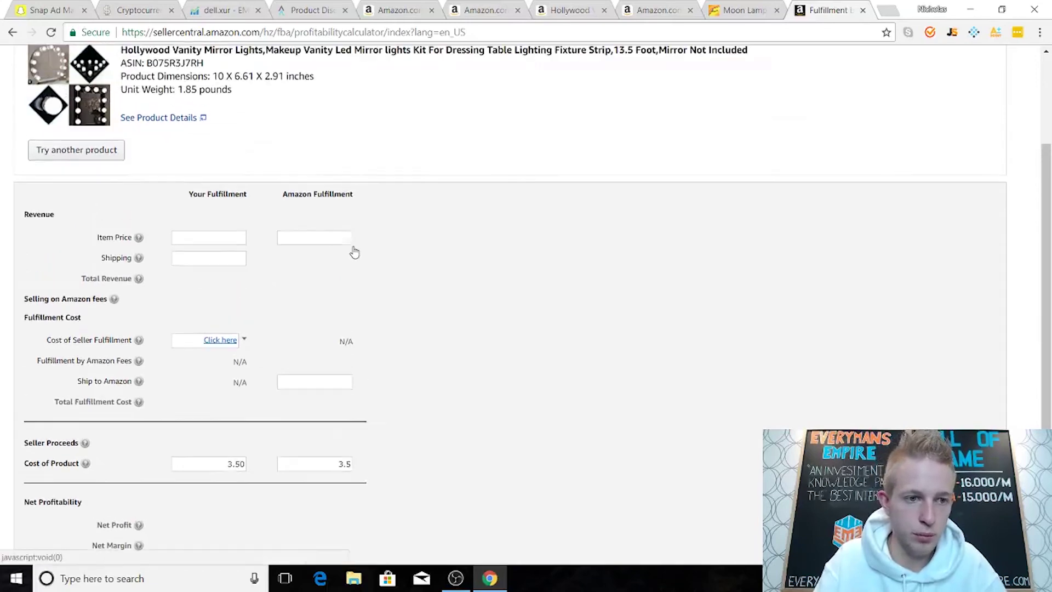
left_click(570, 9)
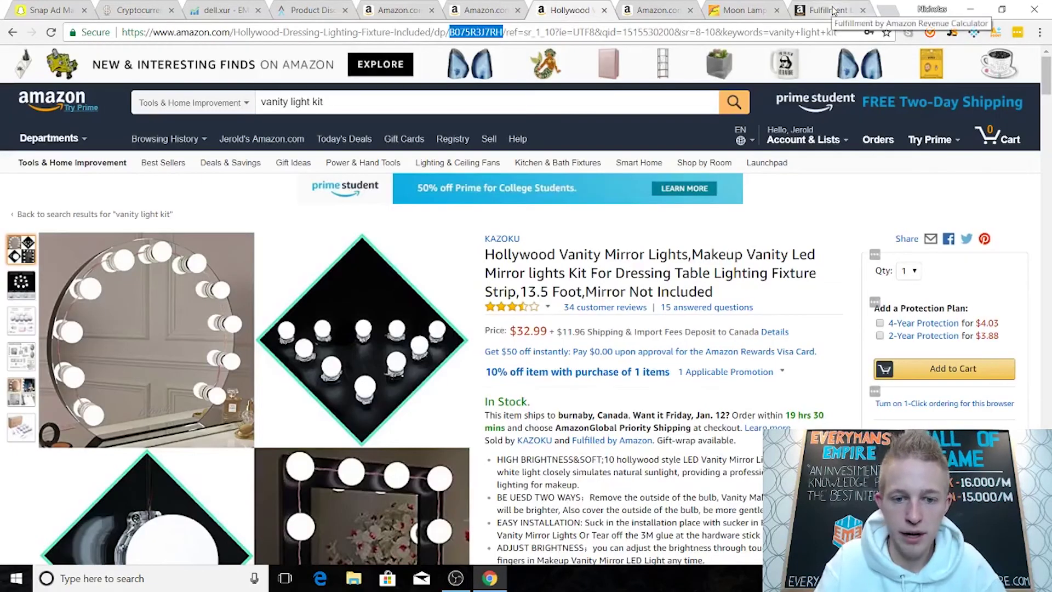
left_click(830, 10)
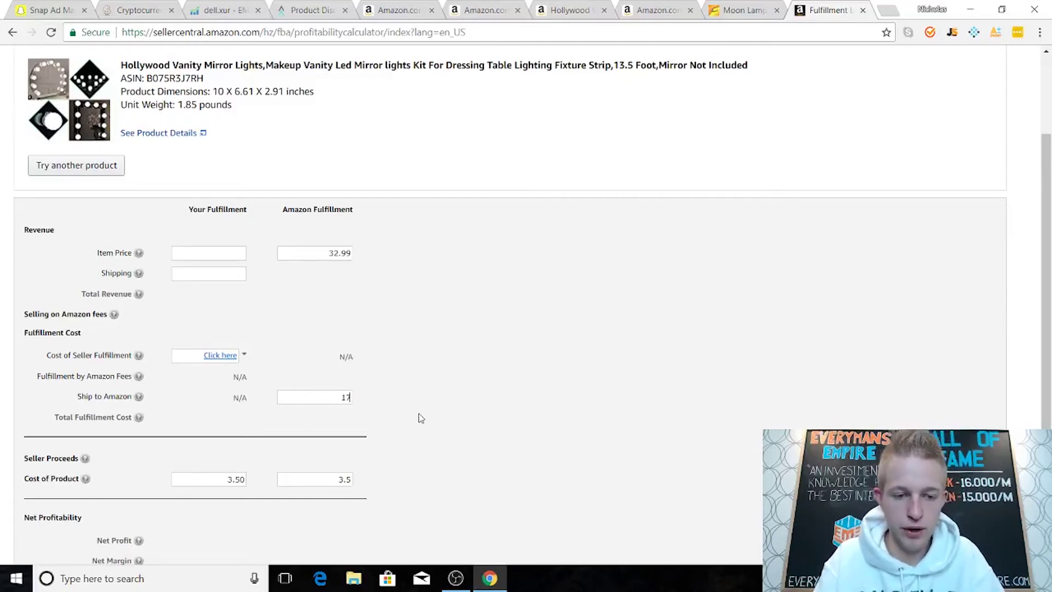
scroll(419, 417, "down", 2)
left_click(344, 458)
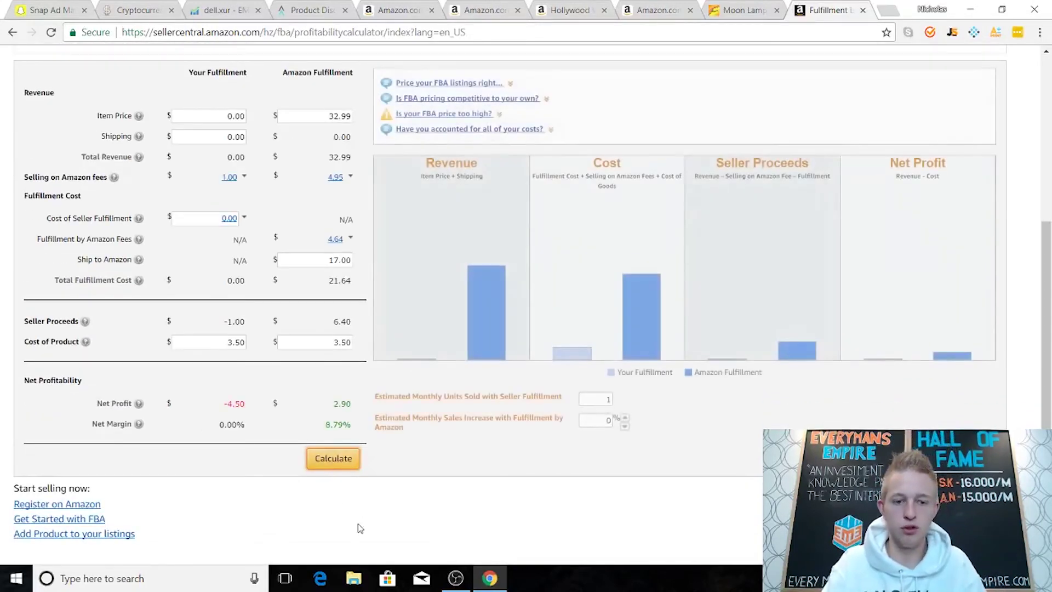
scroll(453, 506, "up", 3)
scroll(339, 421, "down", 3)
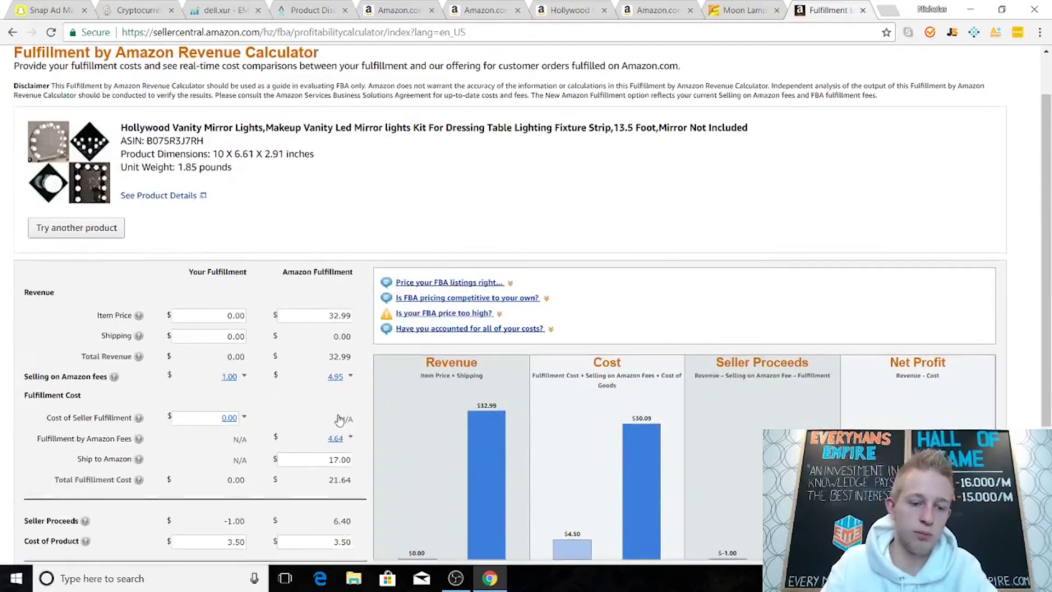
left_click_drag(330, 403, 355, 413)
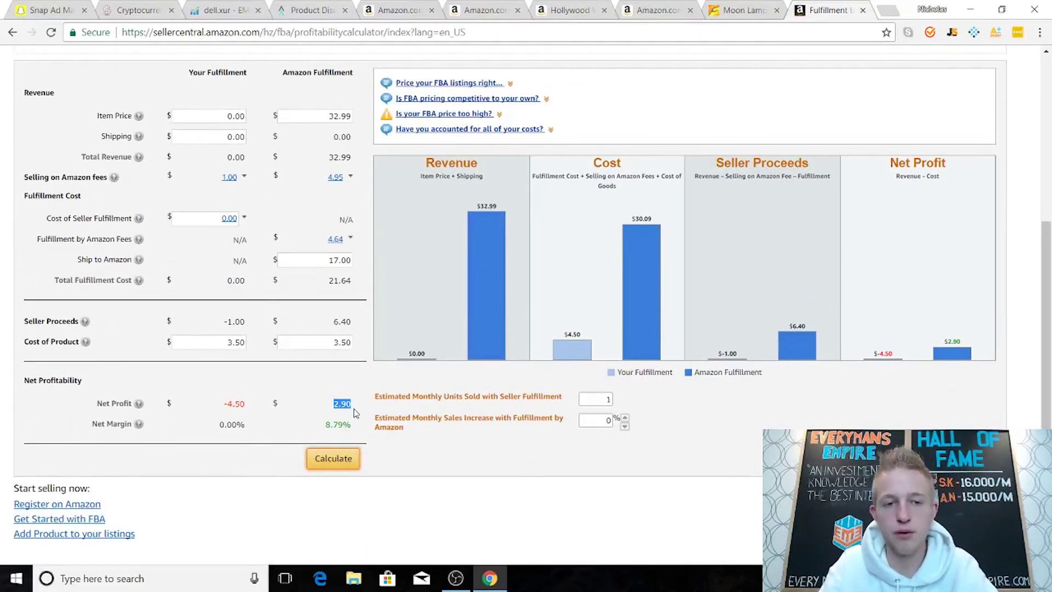
left_click_drag(321, 115, 364, 118)
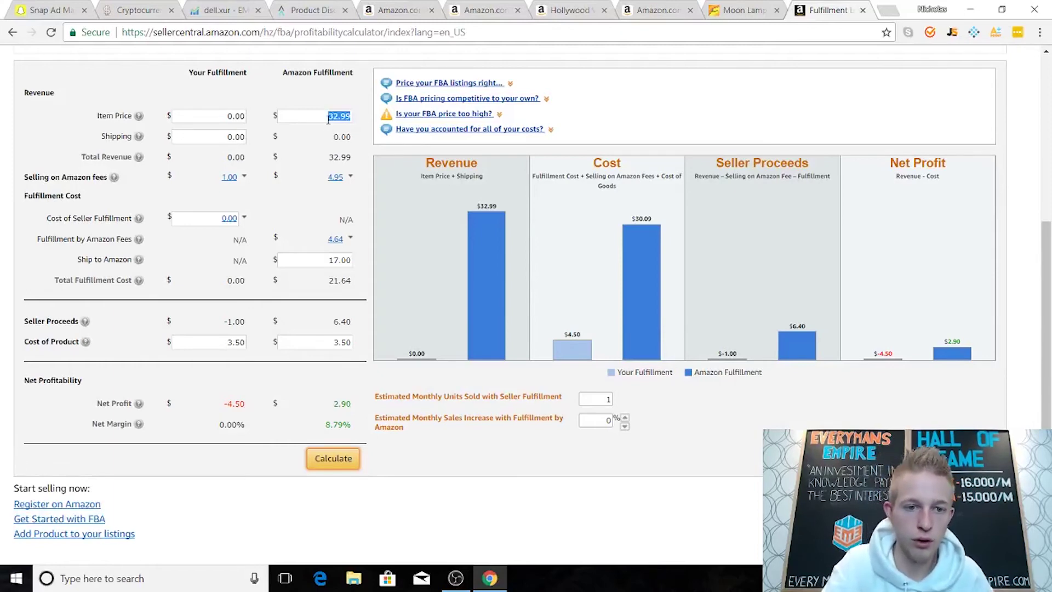
Step: Change shipping to Amazon to 3 and product cost to 17, recalculate, and check the net profit
left_click_drag(330, 259, 358, 270)
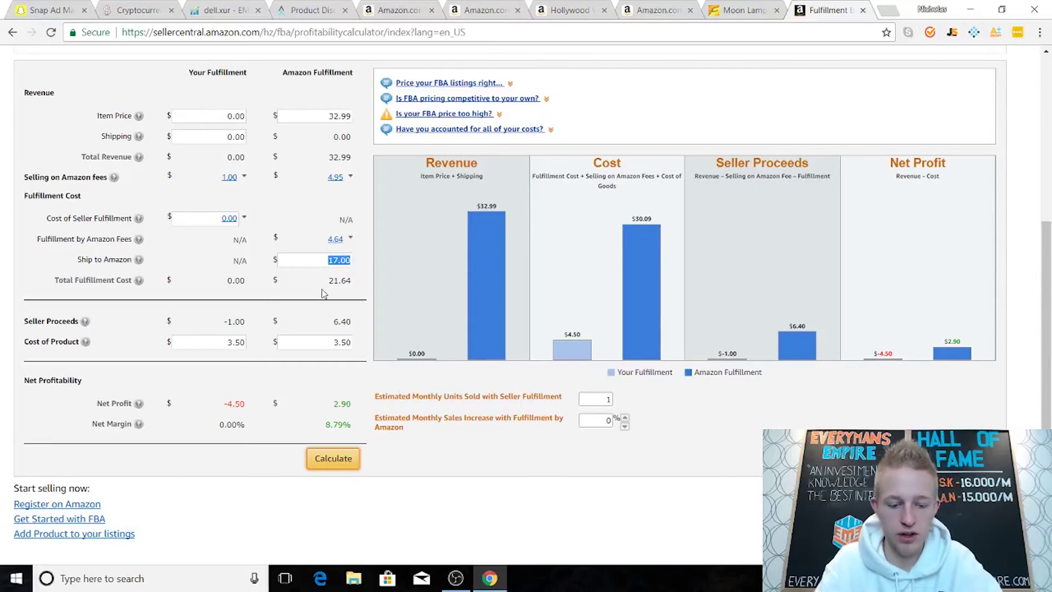
type("3")
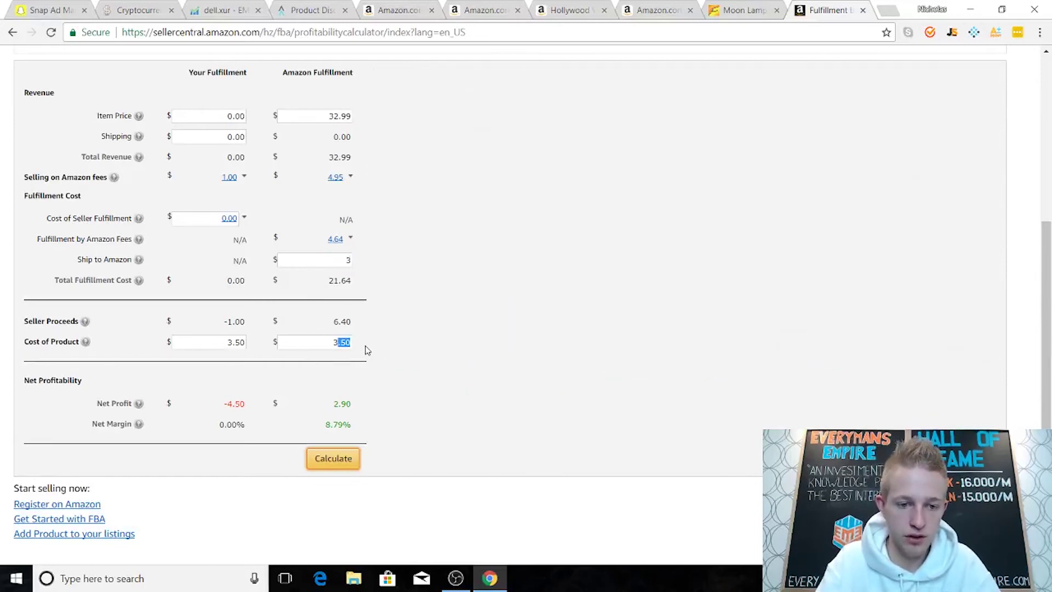
left_click_drag(332, 342, 359, 342)
type("17")
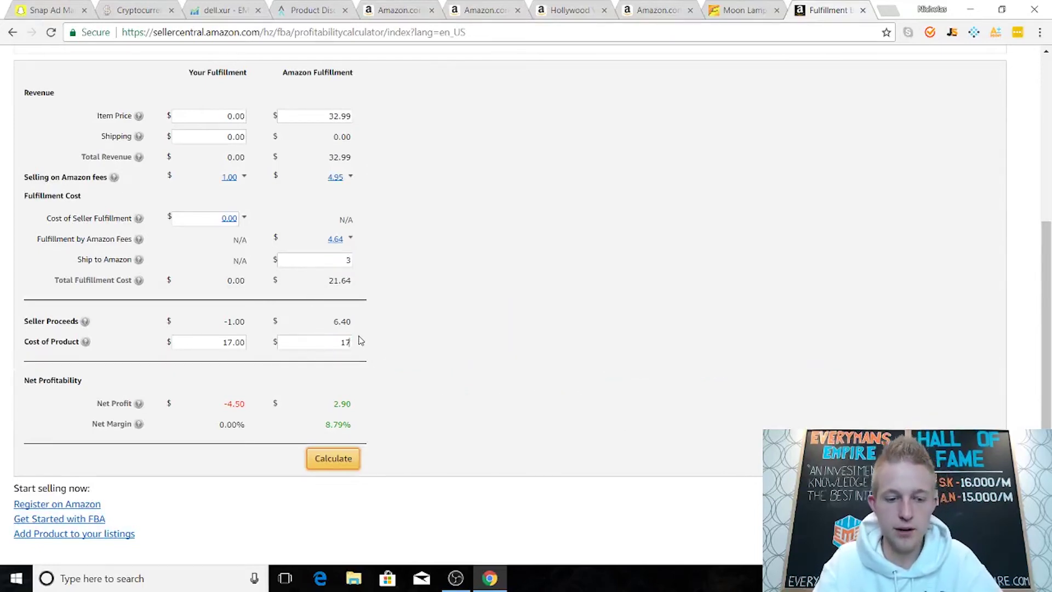
left_click(348, 461)
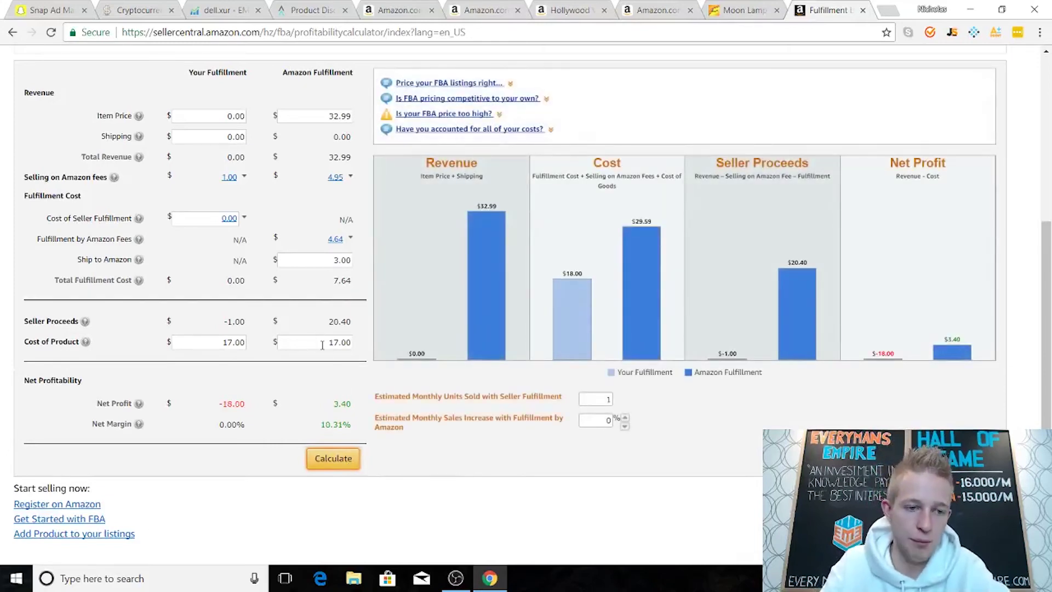
left_click_drag(336, 404, 332, 404)
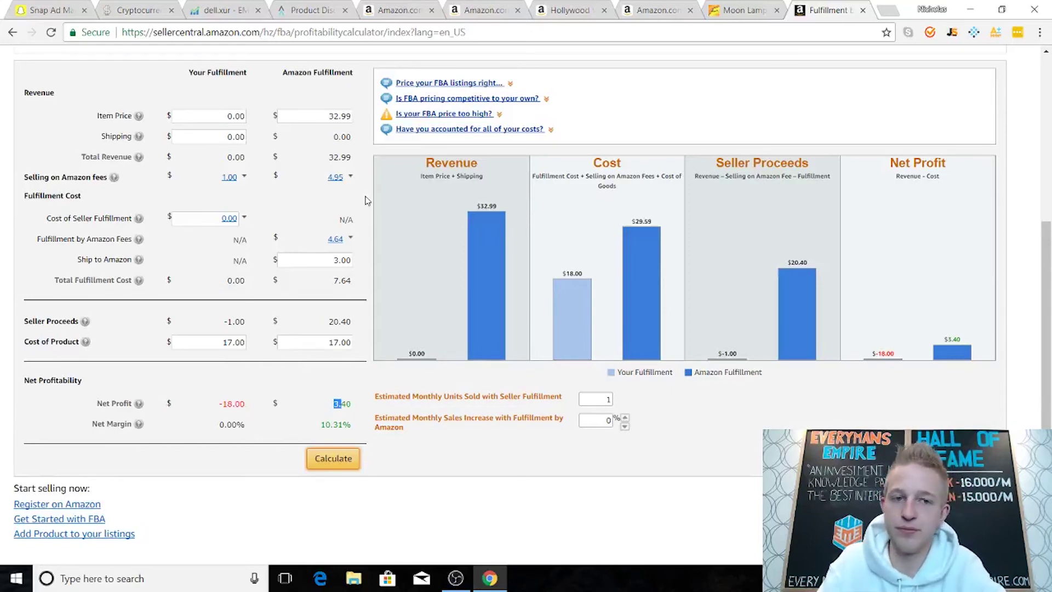
Step: Switch back to Alibaba and check the price and minimum order of the ETOP Hollywood Style LED Vanity Mirror Light Kit
left_click(742, 10)
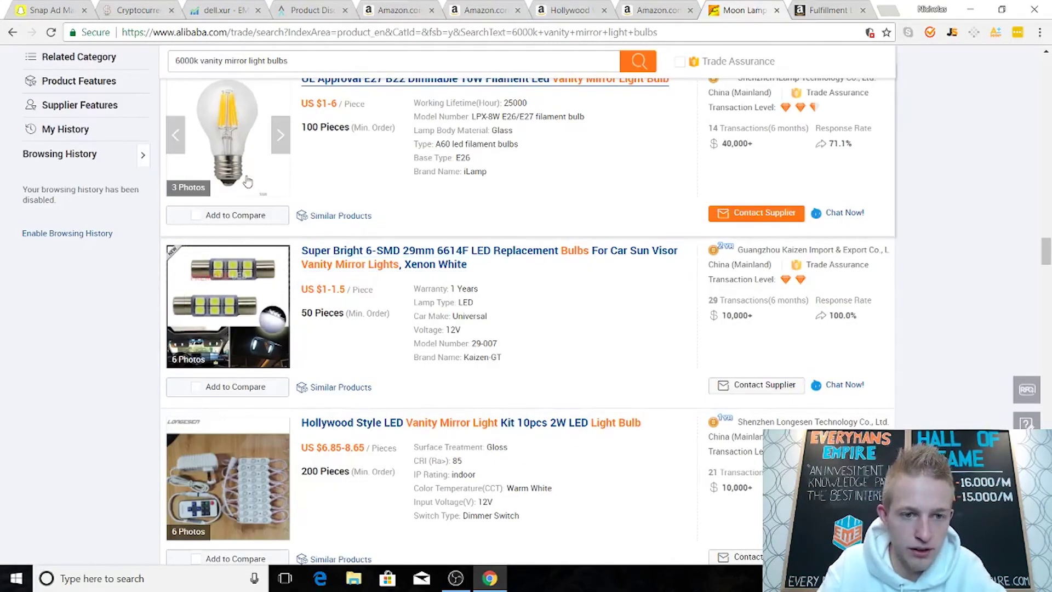
scroll(351, 342, "down", 4)
scroll(351, 341, "down", 9)
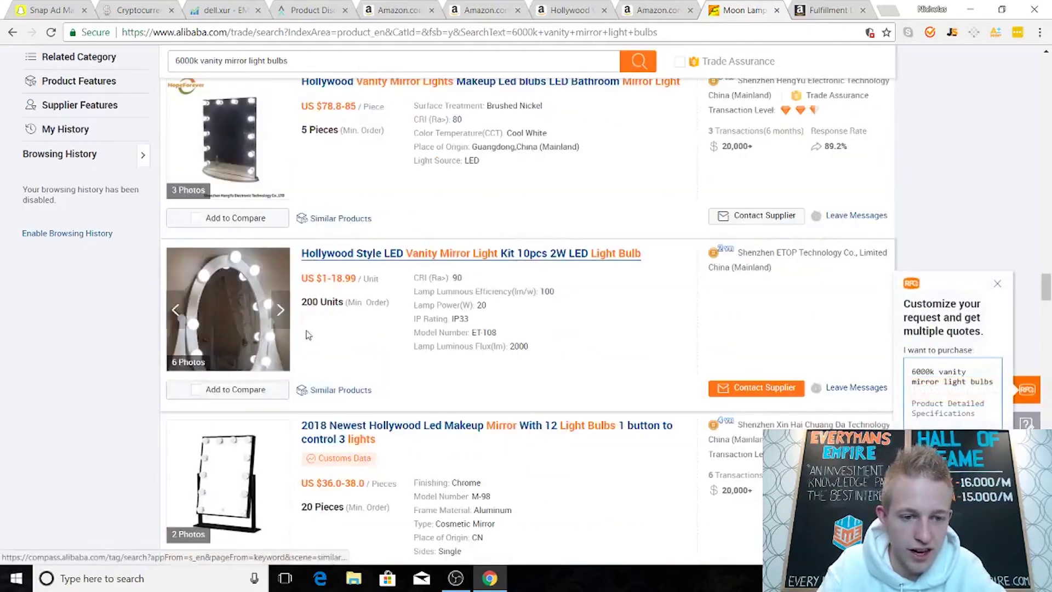
left_click(348, 281)
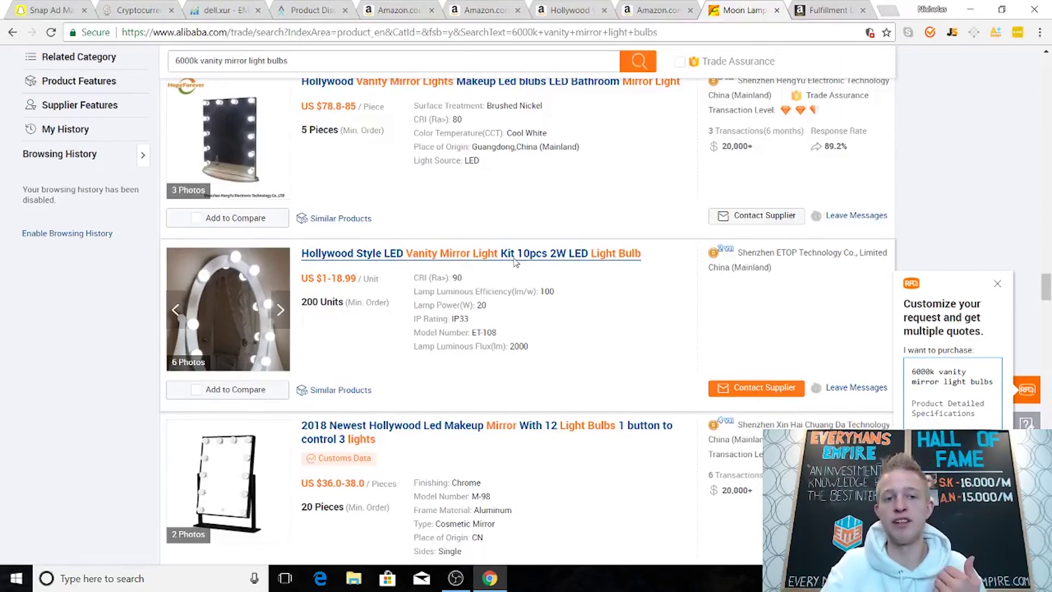
Step: Return to Amazon's moon lamp results and review the top listings' prices and review counts
left_click(395, 10)
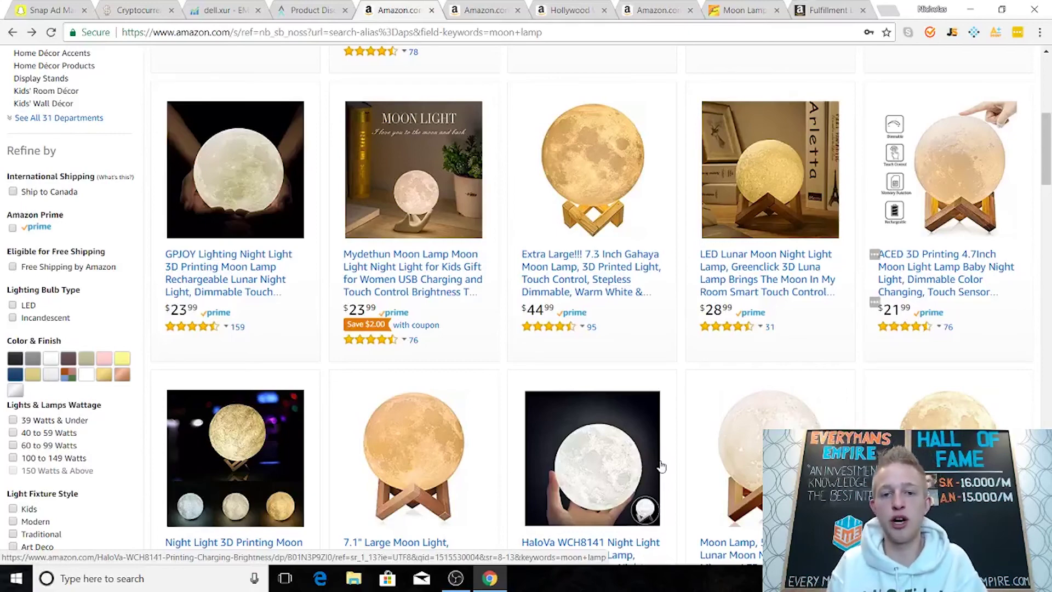
scroll(661, 466, "up", 8)
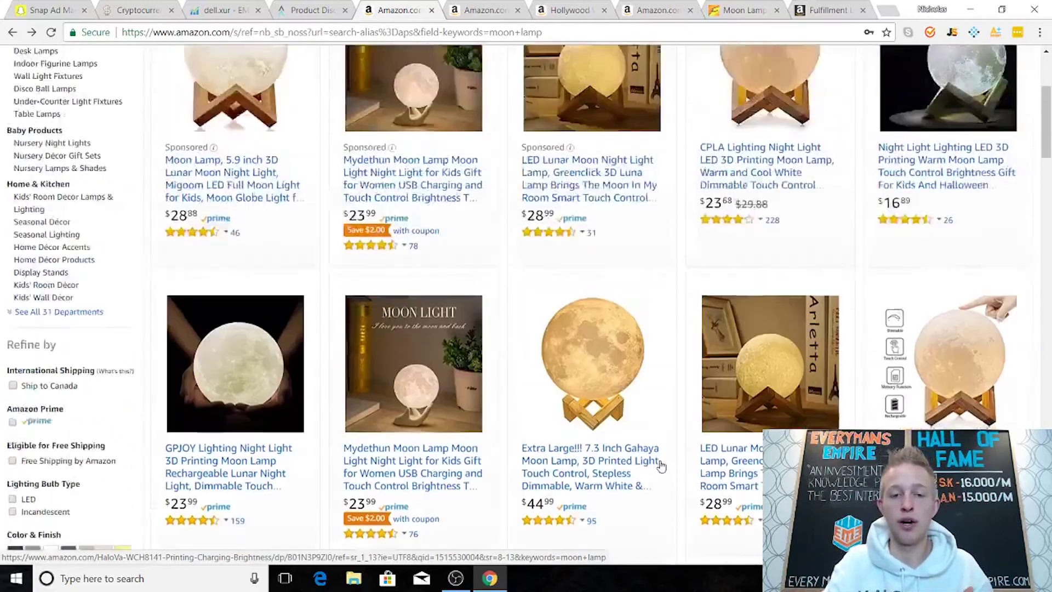
scroll(587, 393, "down", 1)
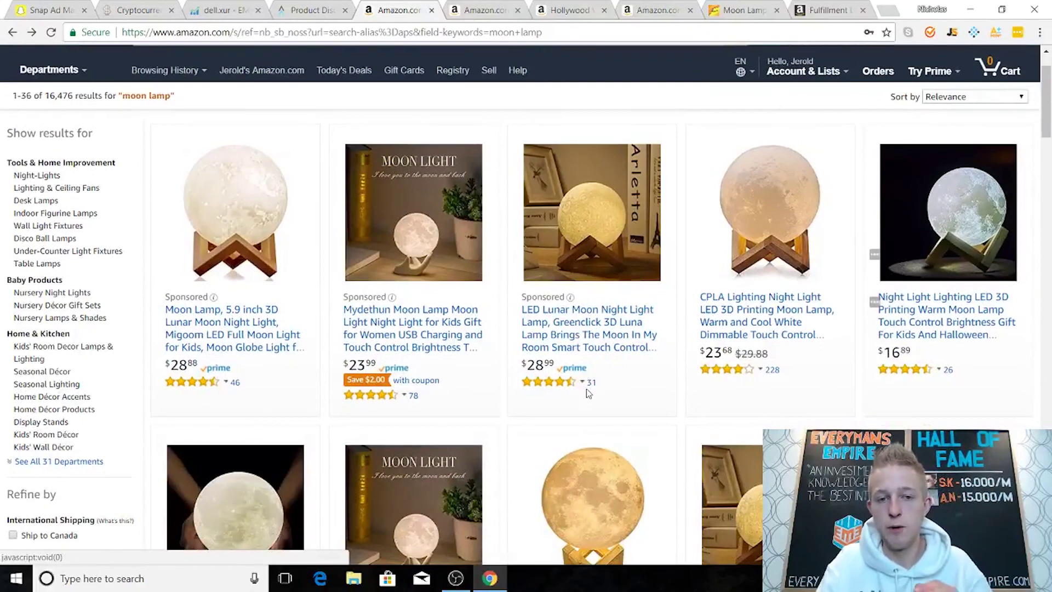
Step: Examine the moon lamp listings further down the results page, comparing their designs, prices, star ratings and review counts to gauge competition
scroll(408, 280, "down", 2)
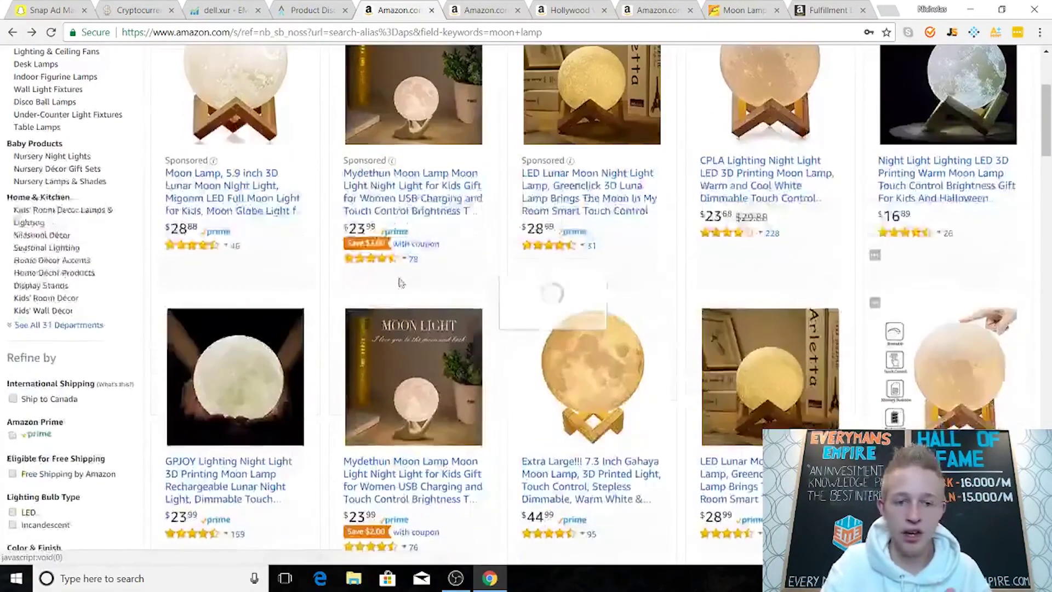
scroll(410, 278, "up", 2)
scroll(408, 274, "up", 1)
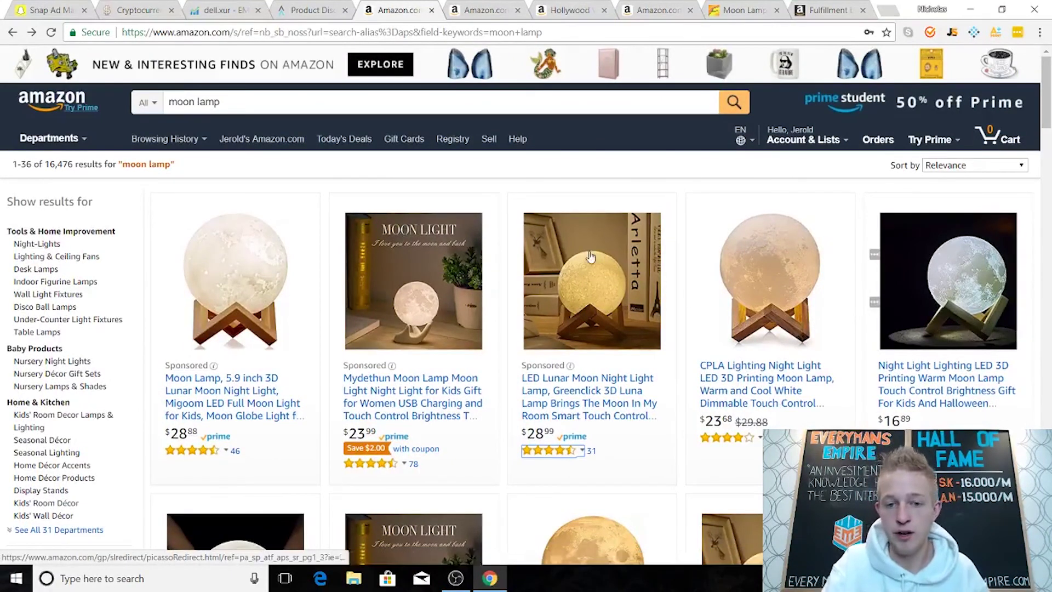
scroll(733, 355, "down", 1)
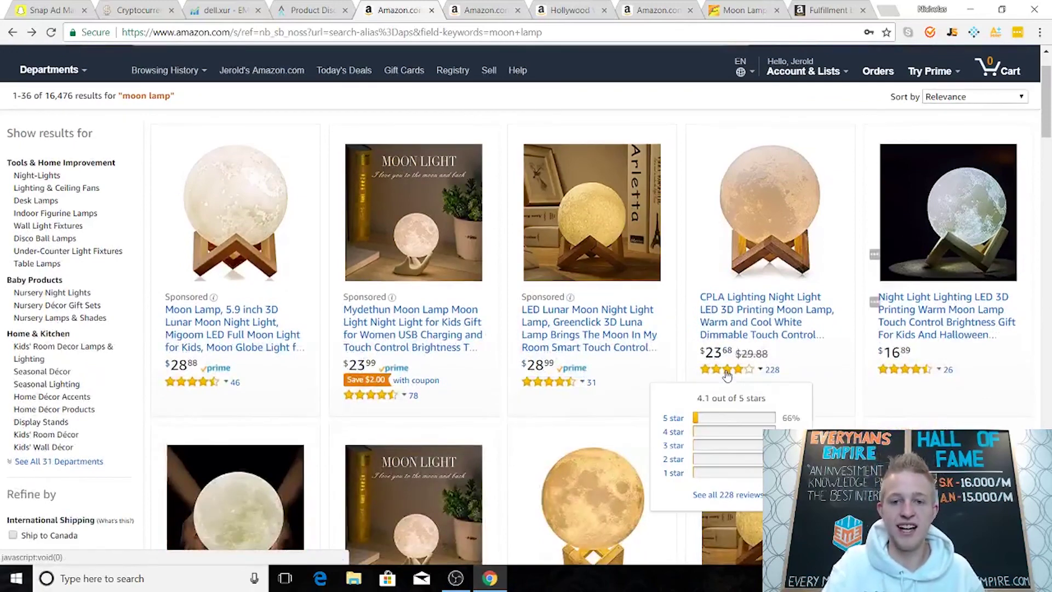
scroll(592, 210, "down", 3)
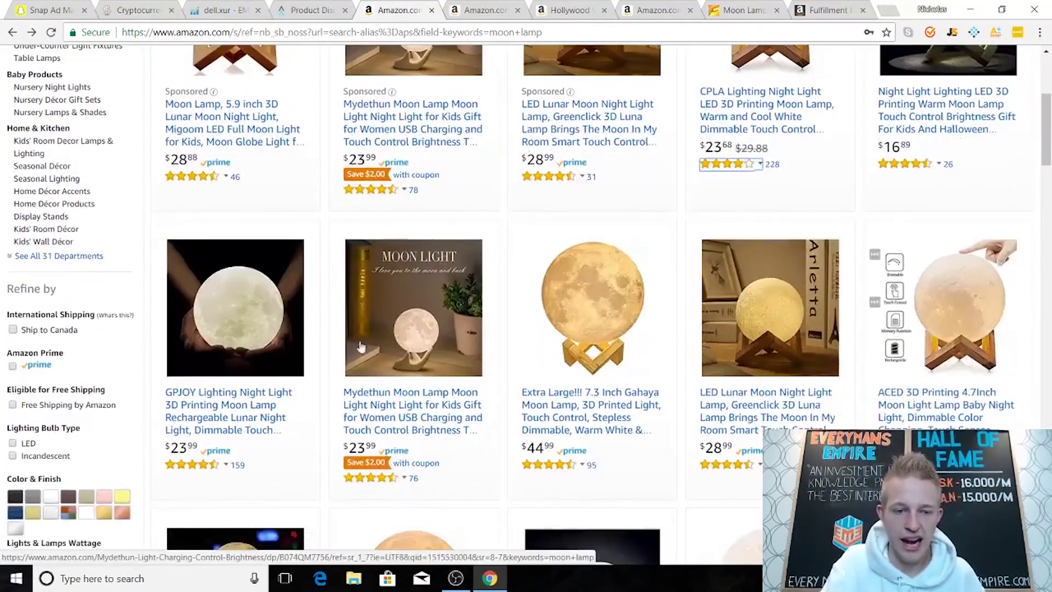
scroll(390, 325, "down", 1)
scroll(390, 325, "down", 1)
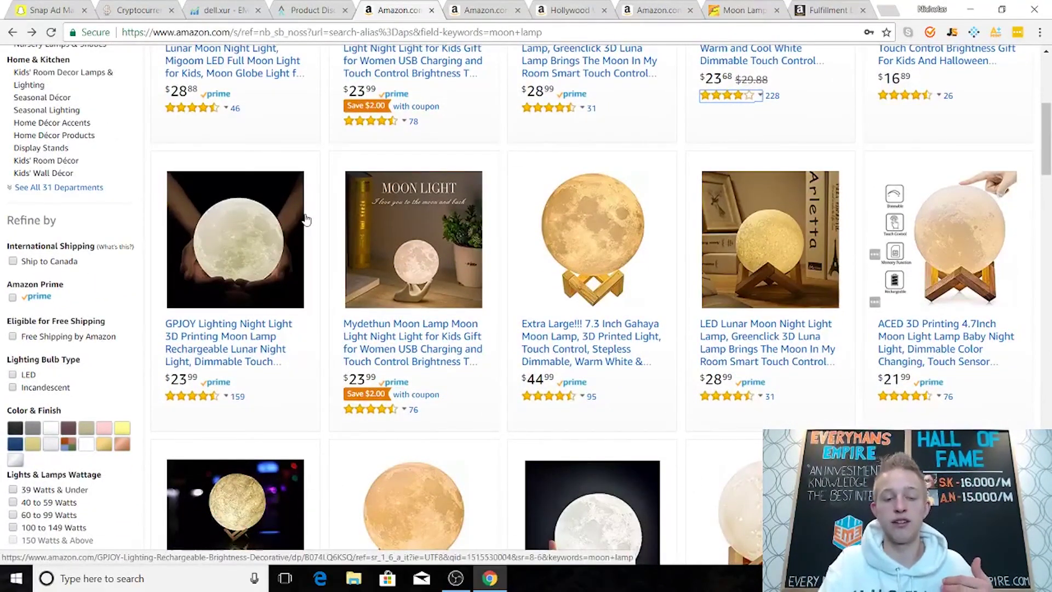
scroll(428, 196, "down", 1)
scroll(428, 196, "down", 2)
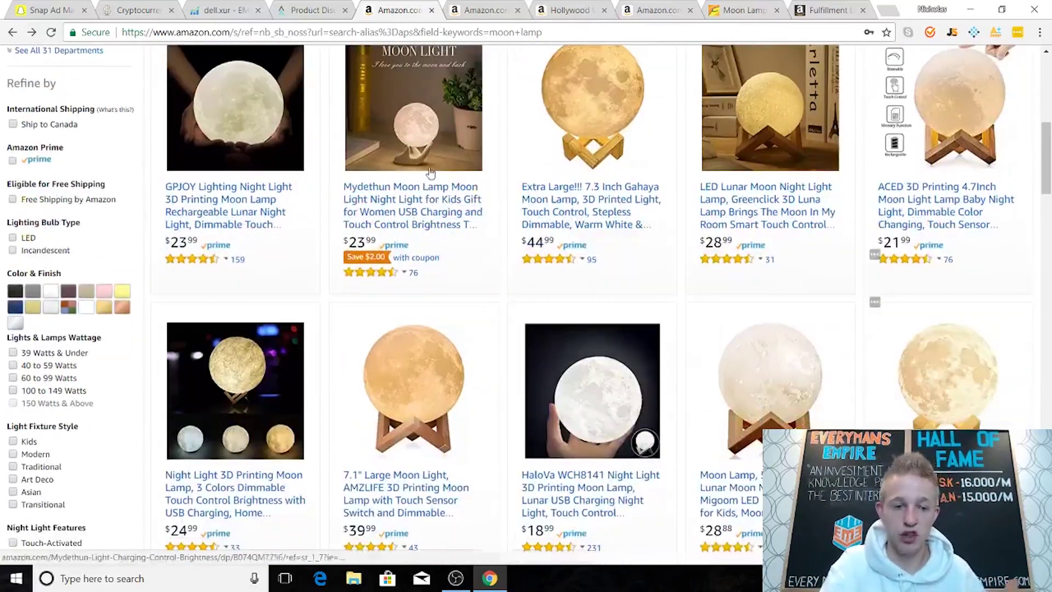
scroll(548, 181, "down", 5)
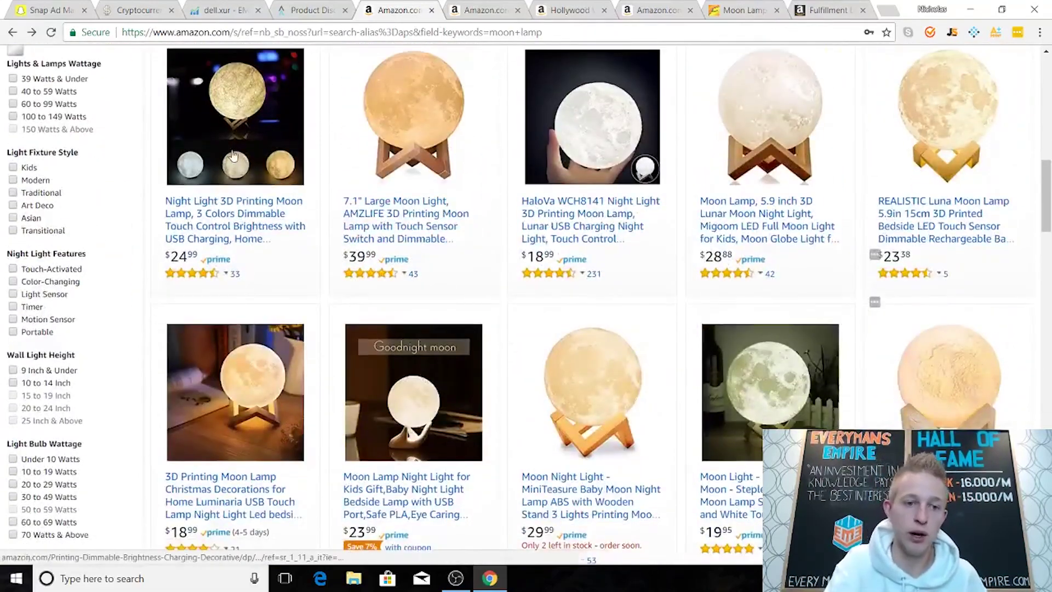
scroll(410, 257, "down", 4)
scroll(410, 257, "down", 8)
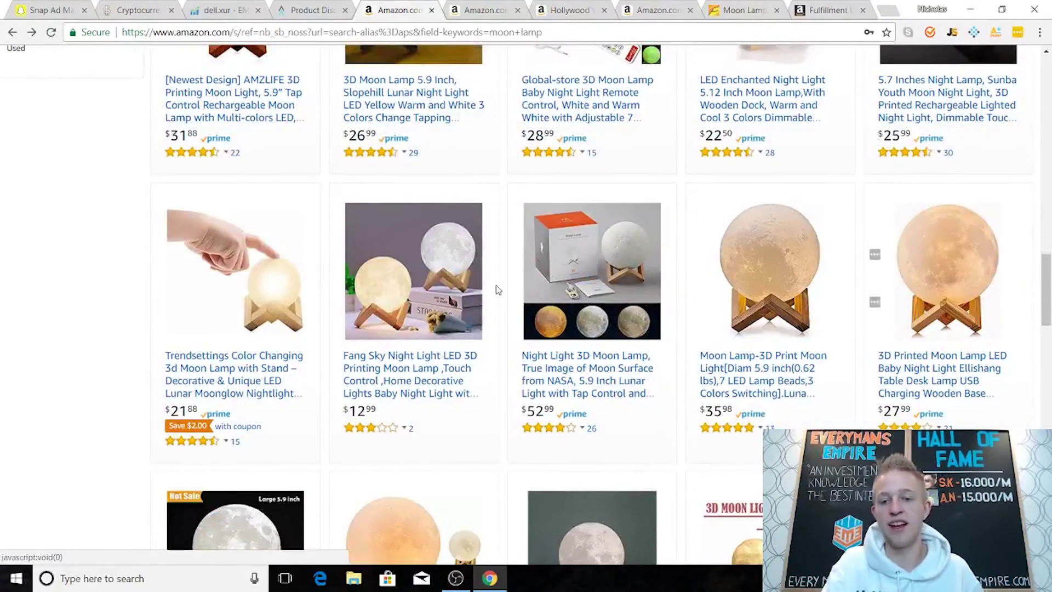
scroll(495, 285, "down", 5)
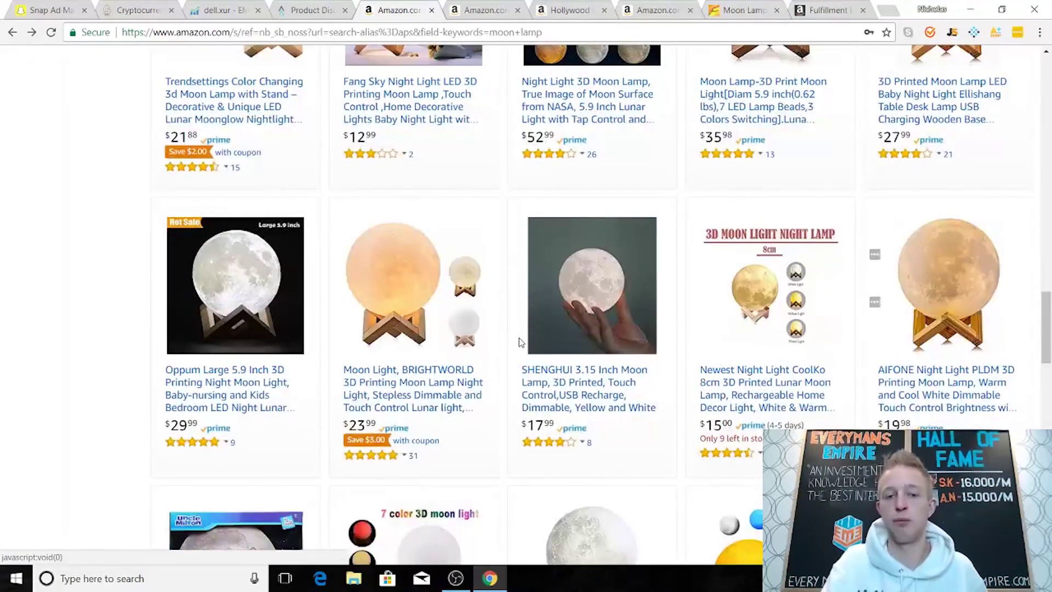
scroll(520, 343, "up", 8)
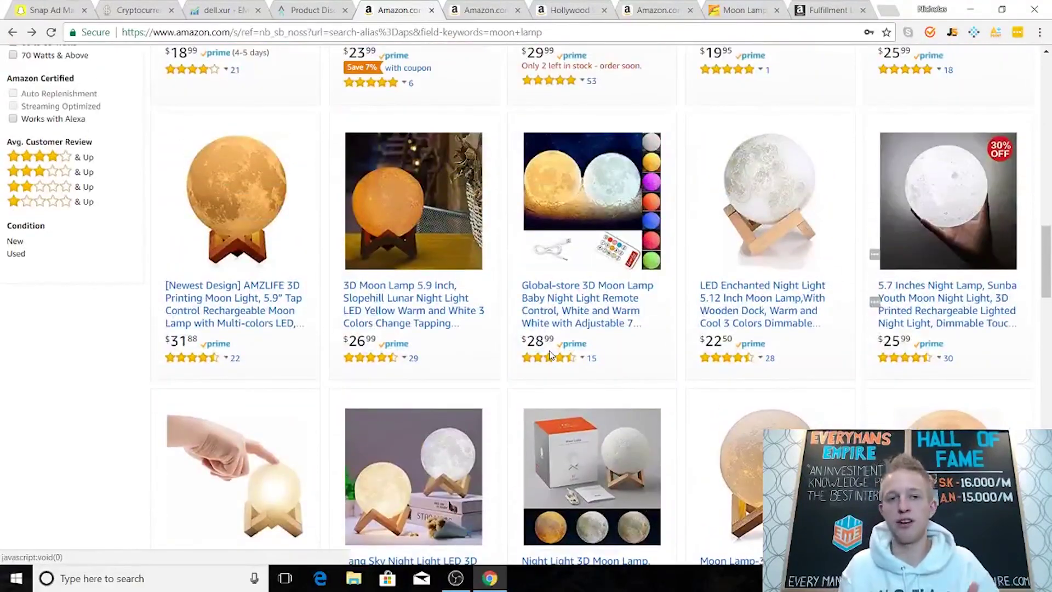